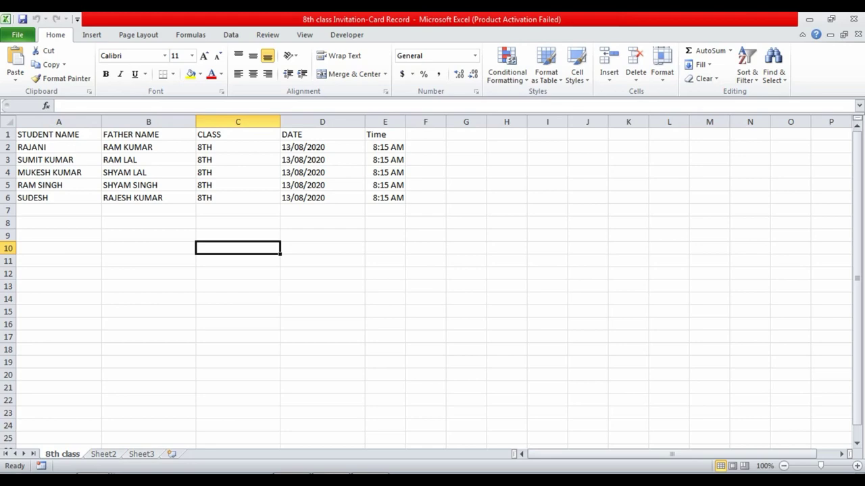
- Switch from the Excel student record back to the Invitation-Card Word document
{"action": "key", "text": "alt+Tab"}
{"action": "scroll", "coordinate": [432, 284], "scroll_direction": "down", "scroll_amount": 2}
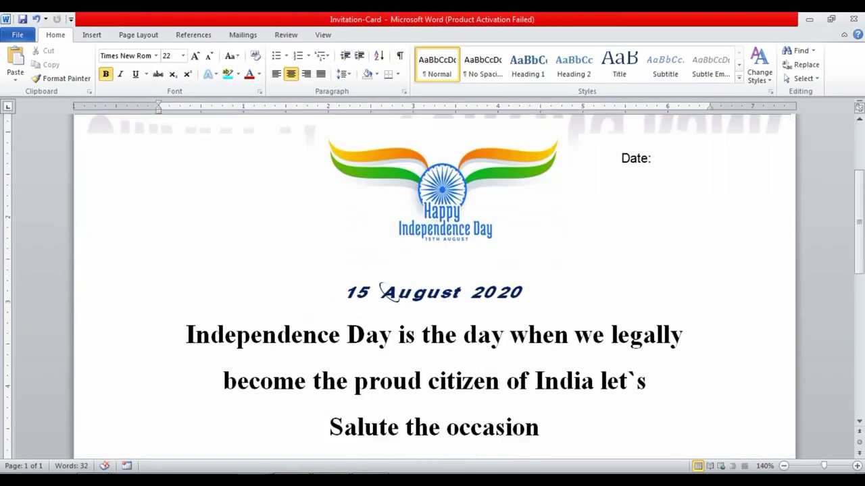
{"action": "scroll", "coordinate": [432, 284], "scroll_direction": "down", "scroll_amount": 3}
{"action": "scroll", "coordinate": [432, 283], "scroll_direction": "down", "scroll_amount": 3}
{"action": "scroll", "coordinate": [432, 283], "scroll_direction": "down", "scroll_amount": 2}
{"action": "scroll", "coordinate": [433, 284], "scroll_direction": "up", "scroll_amount": 4}
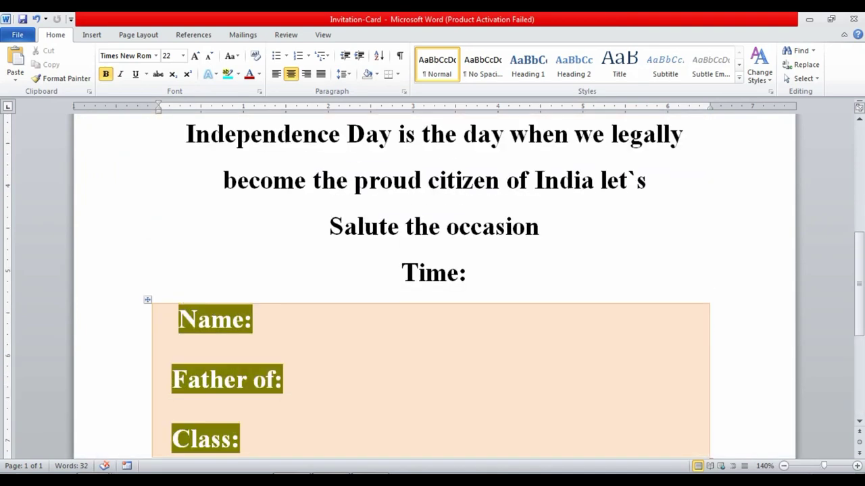
{"action": "scroll", "coordinate": [432, 284], "scroll_direction": "up", "scroll_amount": 2}
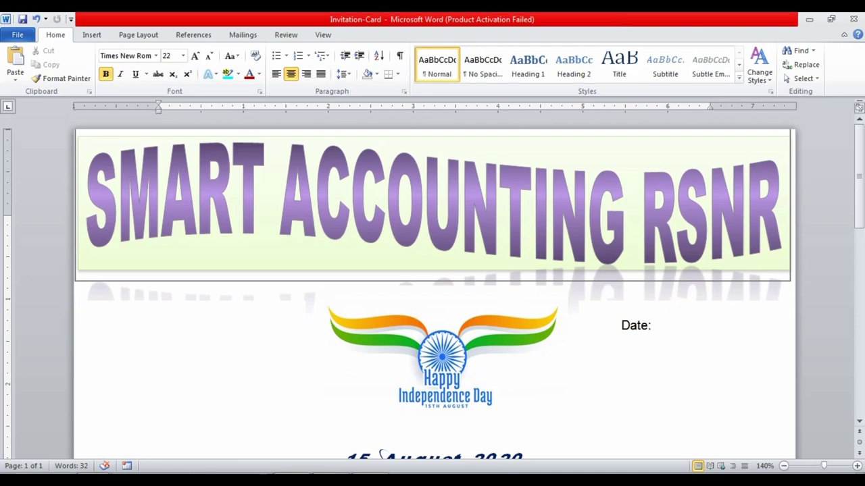
{"action": "scroll", "coordinate": [432, 270], "scroll_direction": "down", "scroll_amount": 1}
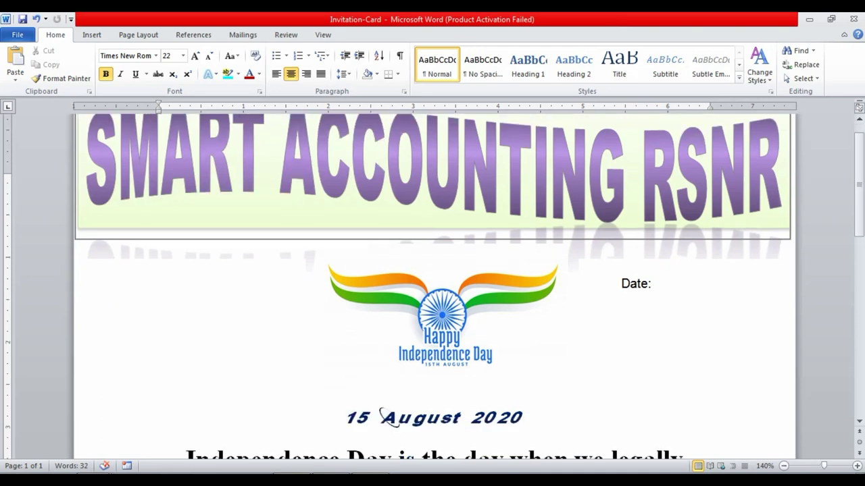
{"action": "scroll", "coordinate": [478, 419], "scroll_direction": "down", "scroll_amount": 1}
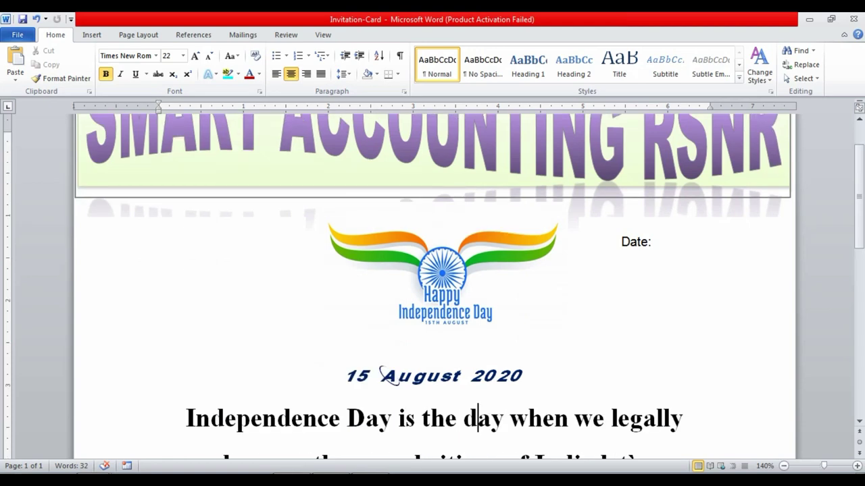
{"action": "scroll", "coordinate": [432, 270], "scroll_direction": "down", "scroll_amount": 1}
{"action": "scroll", "coordinate": [432, 270], "scroll_direction": "down", "scroll_amount": 1}
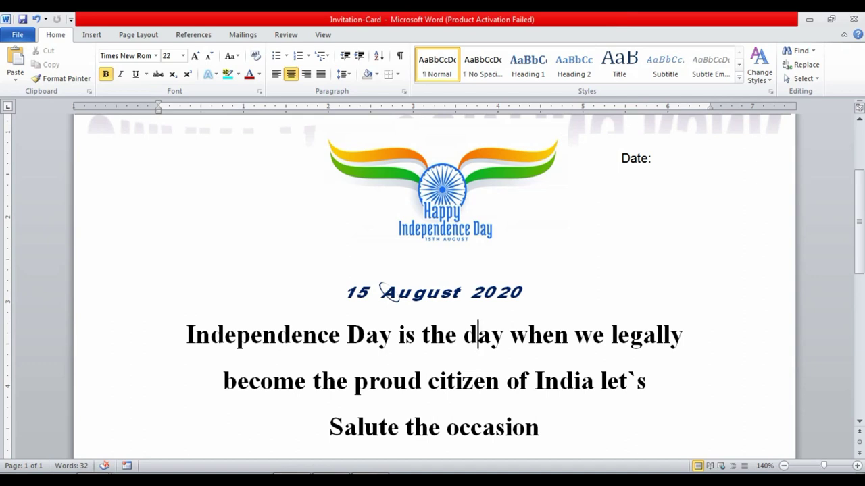
{"action": "scroll", "coordinate": [432, 284], "scroll_direction": "down", "scroll_amount": 3}
{"action": "scroll", "coordinate": [382, 165], "scroll_direction": "down", "scroll_amount": 3}
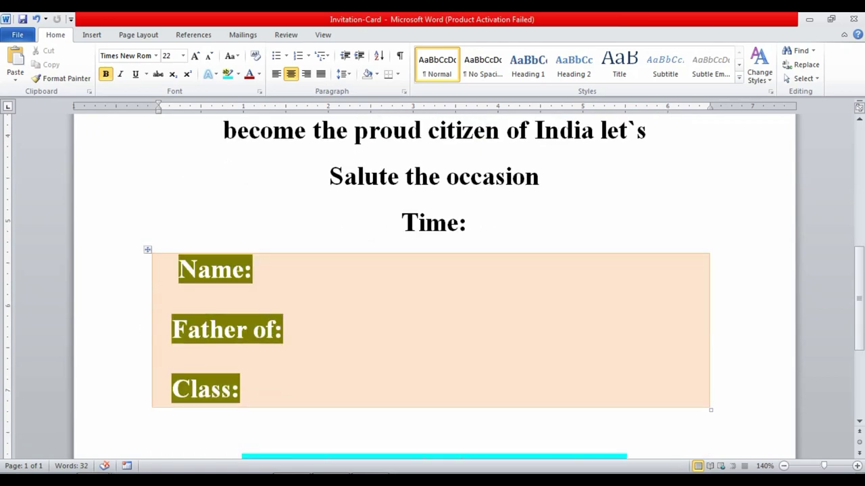
{"action": "scroll", "coordinate": [432, 283], "scroll_direction": "down", "scroll_amount": 1}
{"action": "scroll", "coordinate": [432, 284], "scroll_direction": "up", "scroll_amount": 7}
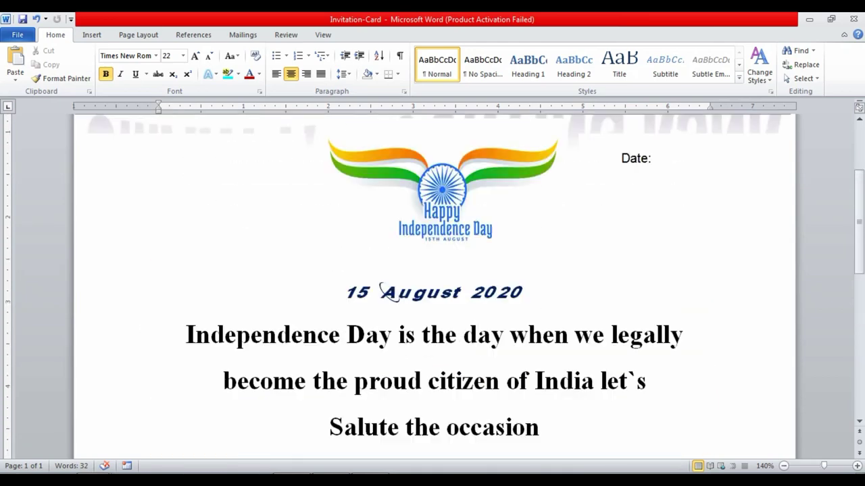
{"action": "scroll", "coordinate": [380, 286], "scroll_direction": "down", "scroll_amount": 7}
{"action": "scroll", "coordinate": [380, 286], "scroll_direction": "up", "scroll_amount": 1}
{"action": "scroll", "coordinate": [381, 286], "scroll_direction": "up", "scroll_amount": 1}
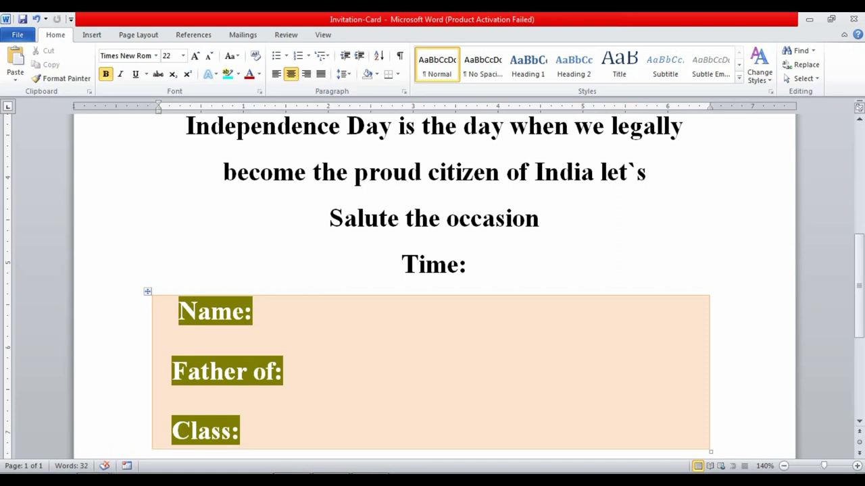
{"action": "scroll", "coordinate": [432, 284], "scroll_direction": "up", "scroll_amount": 1}
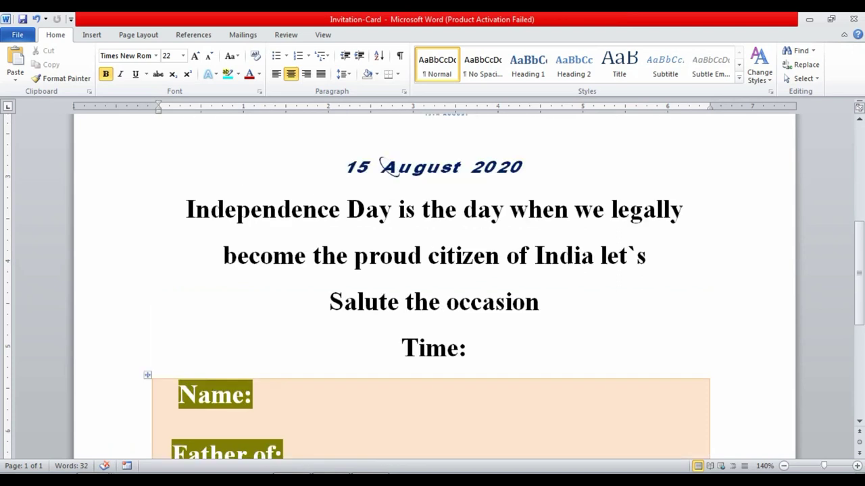
{"action": "scroll", "coordinate": [432, 284], "scroll_direction": "up", "scroll_amount": 2}
{"action": "scroll", "coordinate": [432, 284], "scroll_direction": "up", "scroll_amount": 2}
{"action": "scroll", "coordinate": [433, 284], "scroll_direction": "up", "scroll_amount": 1}
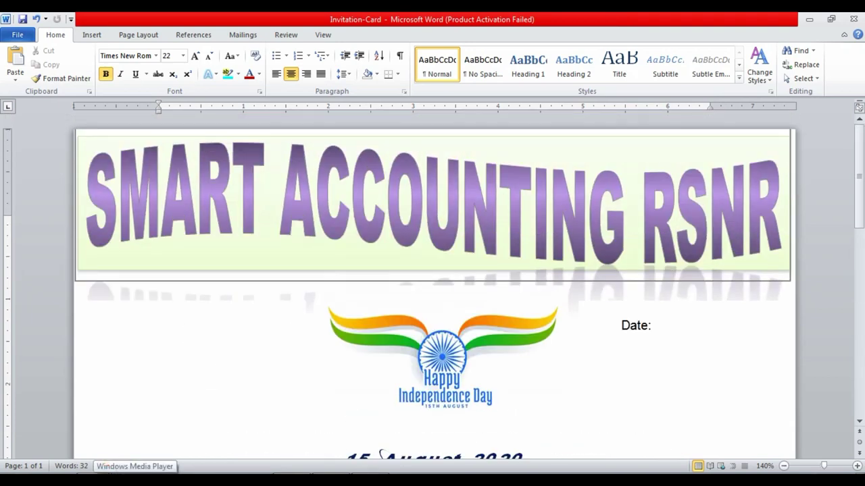
{"action": "scroll", "coordinate": [432, 270], "scroll_direction": "down", "scroll_amount": 1}
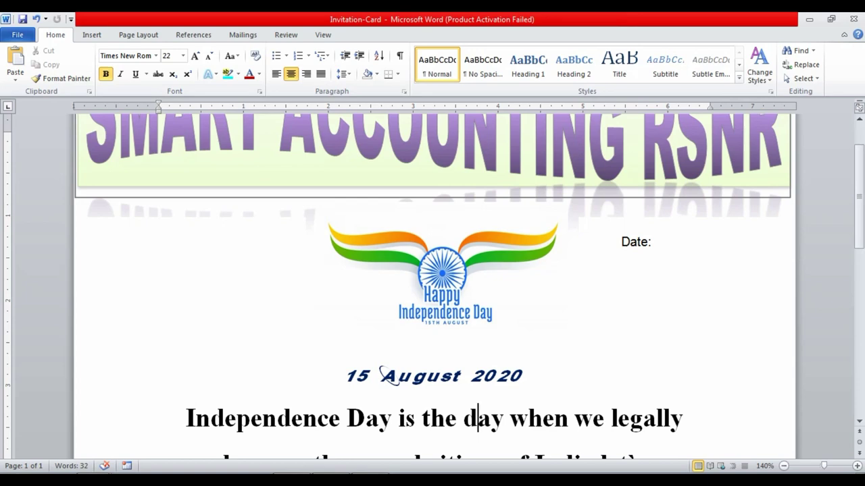
{"action": "scroll", "coordinate": [433, 270], "scroll_direction": "up", "scroll_amount": 3}
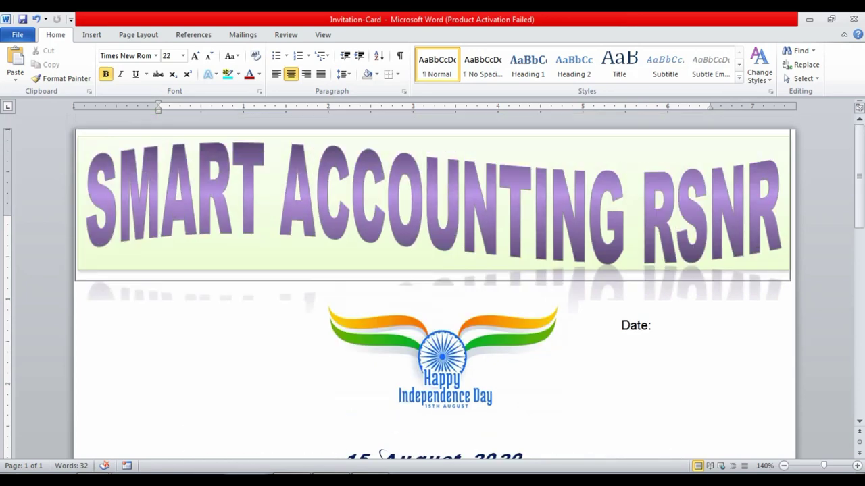
{"action": "scroll", "coordinate": [432, 270], "scroll_direction": "down", "scroll_amount": 1}
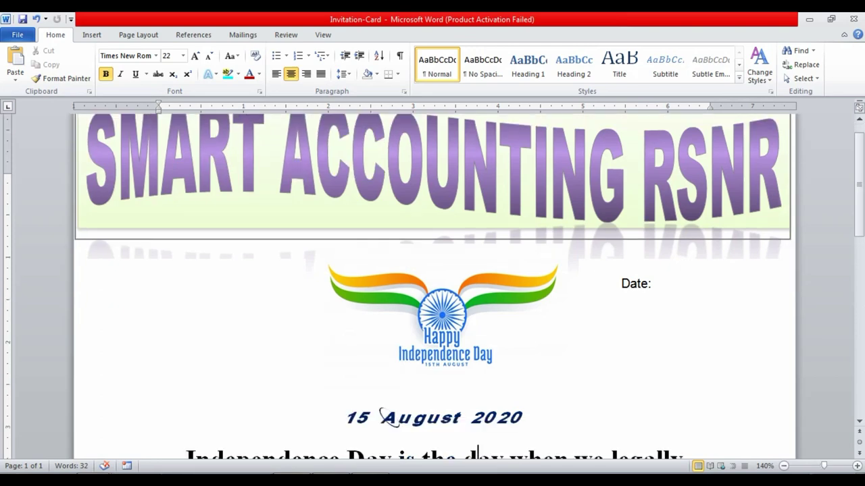
- Check the spots after Date:, Name: and Time: on the invitation, then return to the Excel student record
{"action": "left_click", "coordinate": [654, 284]}
{"action": "scroll", "coordinate": [432, 284], "scroll_direction": "down", "scroll_amount": 4}
{"action": "scroll", "coordinate": [432, 284], "scroll_direction": "up", "scroll_amount": 1}
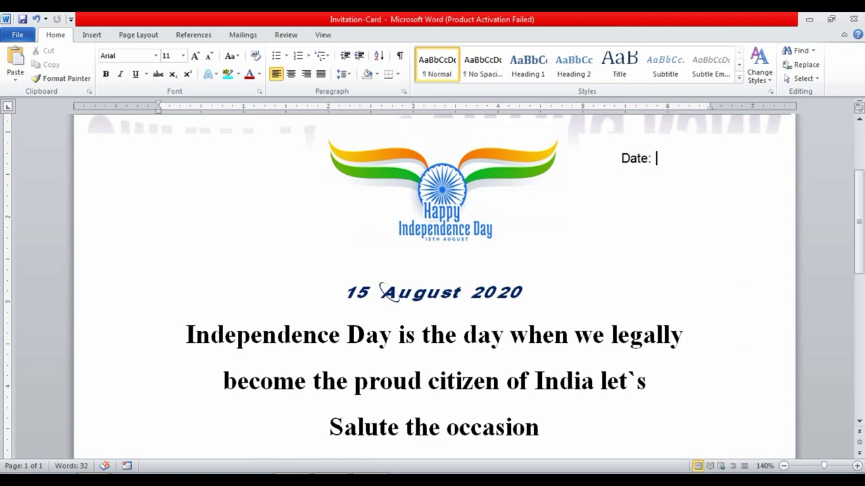
{"action": "scroll", "coordinate": [387, 292], "scroll_direction": "down", "scroll_amount": 2}
{"action": "scroll", "coordinate": [387, 292], "scroll_direction": "down", "scroll_amount": 3}
{"action": "scroll", "coordinate": [387, 292], "scroll_direction": "down", "scroll_amount": 1}
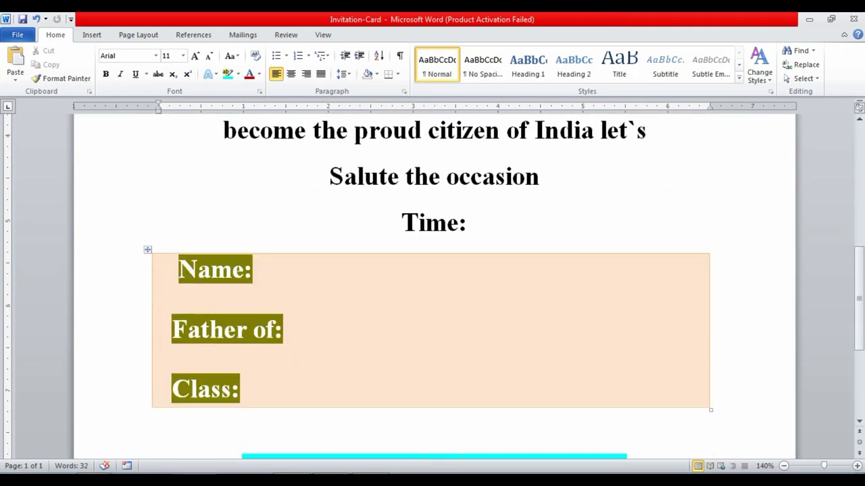
{"action": "left_click", "coordinate": [259, 269]}
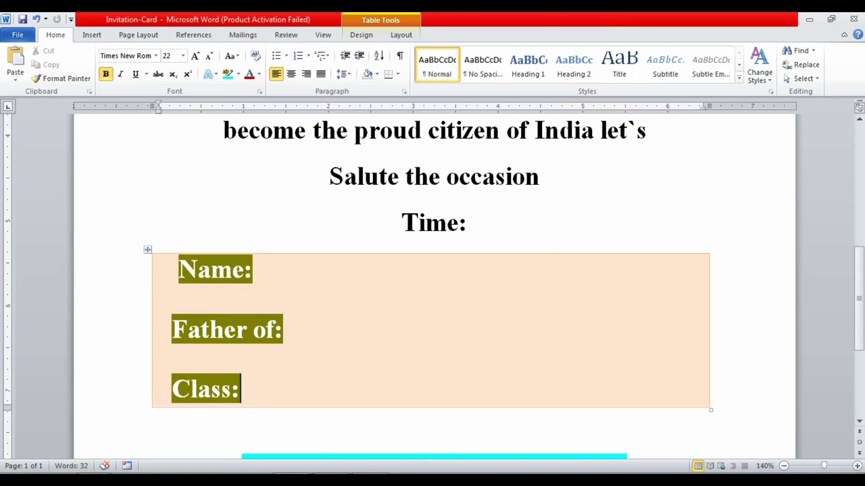
{"action": "left_click", "coordinate": [474, 222]}
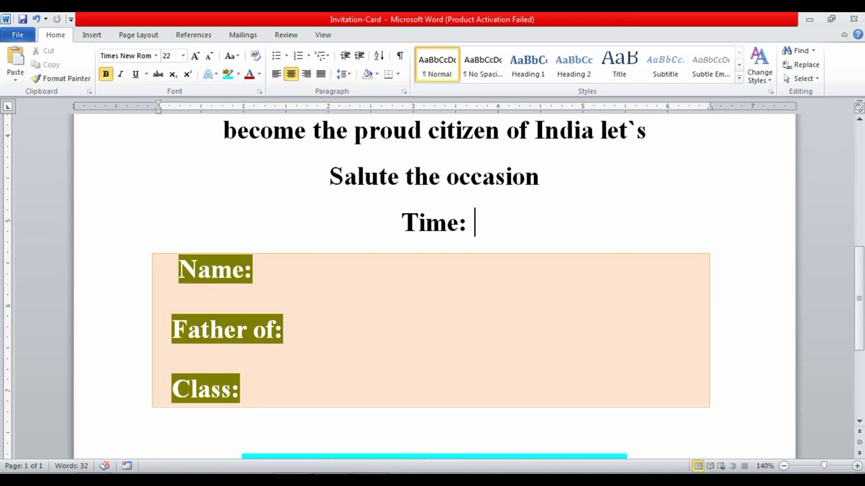
{"action": "scroll", "coordinate": [432, 270], "scroll_direction": "down", "scroll_amount": 5}
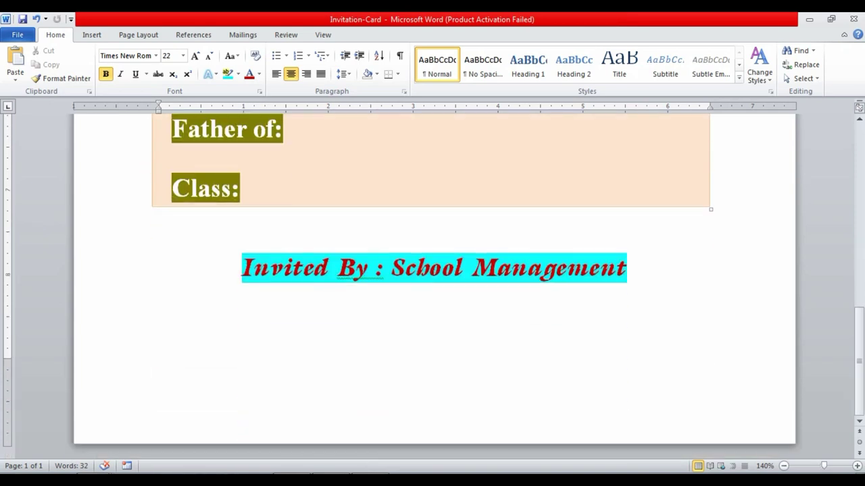
{"action": "key", "text": "alt+Tab"}
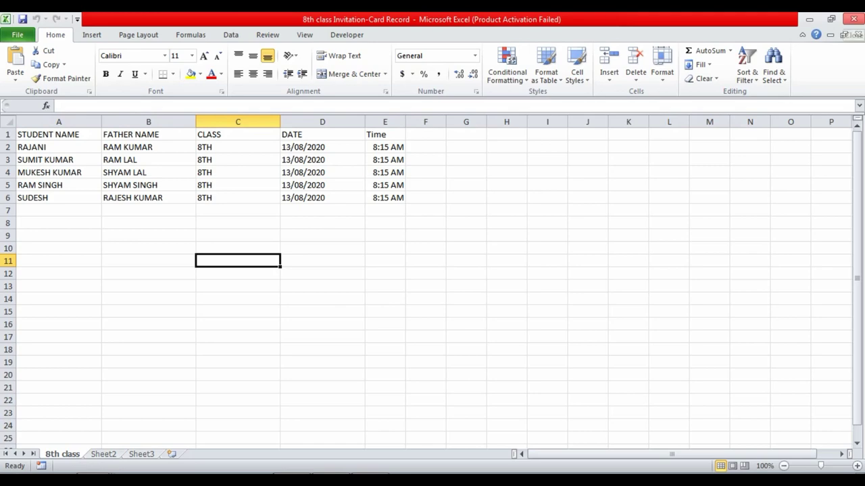
- Close the Excel workbook and return to the top of the Word Invitation-Card
{"action": "left_click", "coordinate": [853, 19]}
{"action": "scroll", "coordinate": [432, 283], "scroll_direction": "up", "scroll_amount": 10}
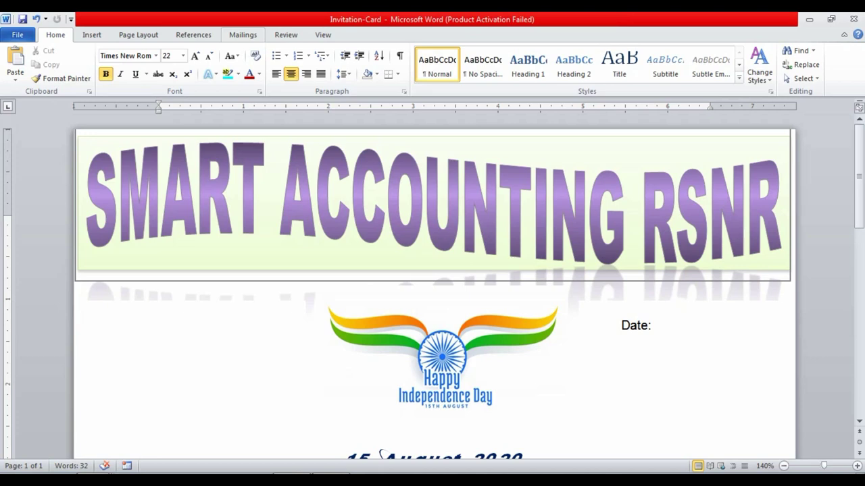
- Launch the Step by Step Mail Merge Wizard from Mailings > Start Mail Merge
{"action": "left_click", "coordinate": [243, 35]}
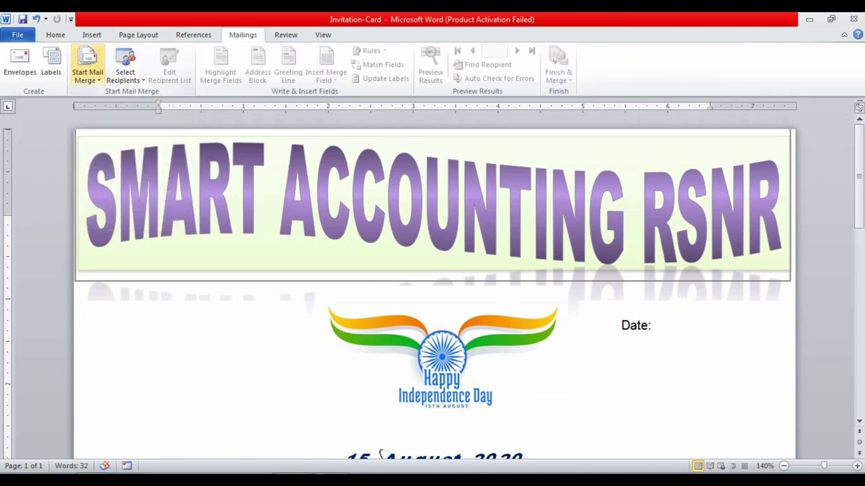
{"action": "left_click", "coordinate": [88, 74]}
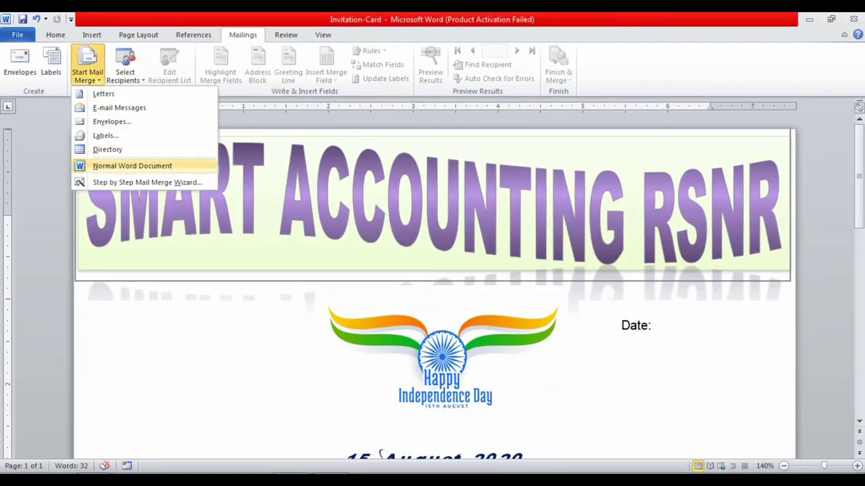
{"action": "left_click", "coordinate": [142, 182]}
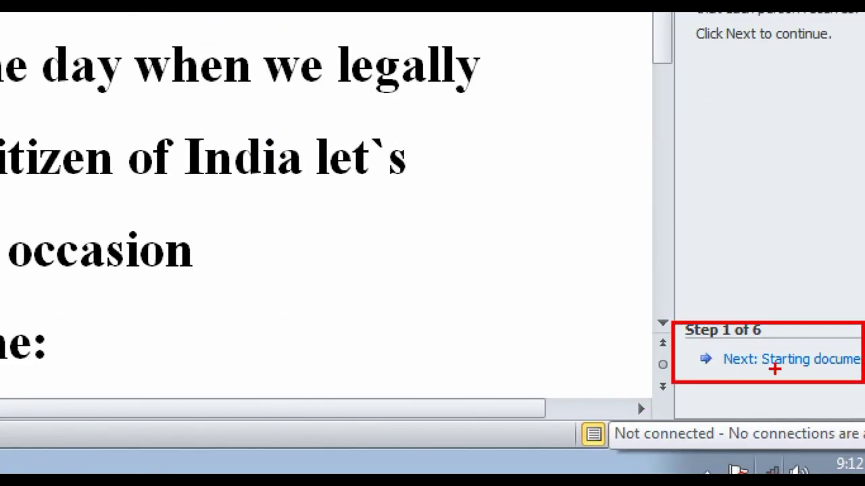
- Advance the Mail Merge wizard past Starting document to Select recipients
{"action": "left_click", "coordinate": [793, 428]}
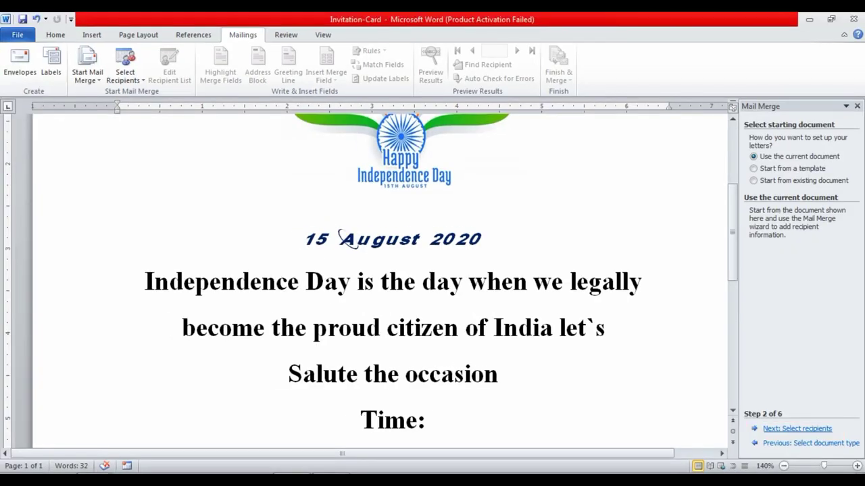
{"action": "left_click", "coordinate": [787, 428]}
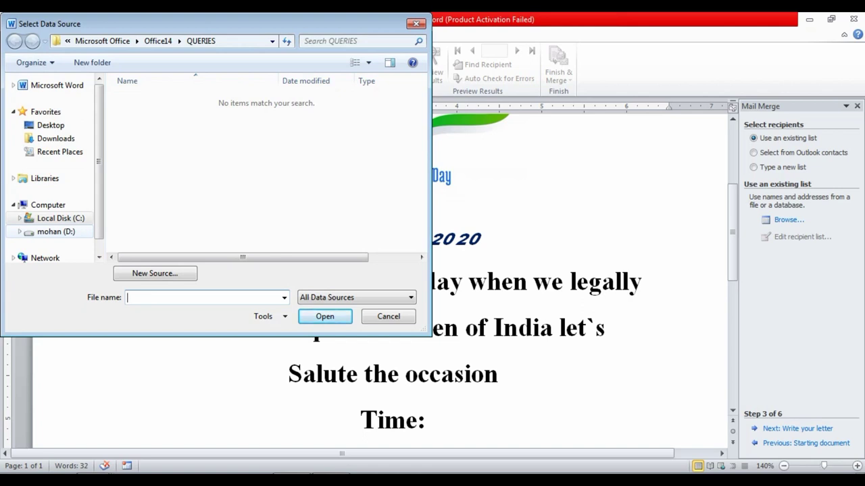
- Browse from D: into the VIDEO 186 folder and open '8th class Invitation-Card Record'
{"action": "left_click", "coordinate": [56, 232]}
{"action": "double_click", "coordinate": [175, 152]}
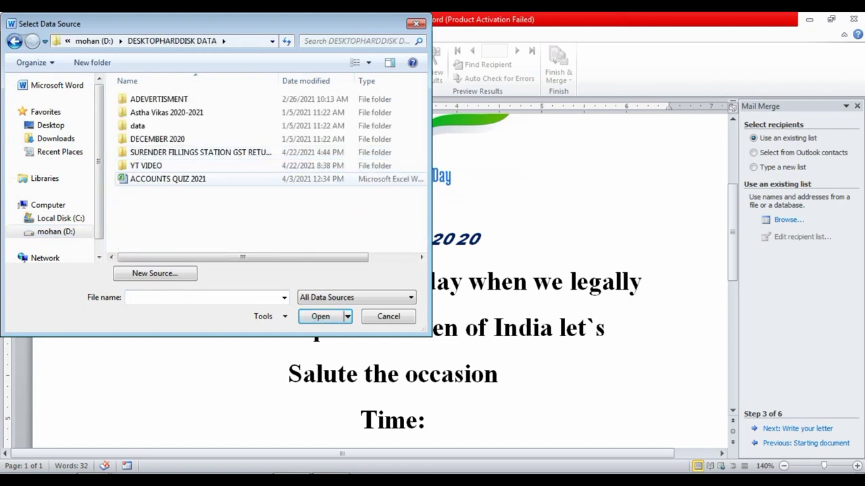
{"action": "double_click", "coordinate": [146, 165]}
{"action": "double_click", "coordinate": [145, 115]}
{"action": "scroll", "coordinate": [175, 179], "scroll_direction": "down", "scroll_amount": 15}
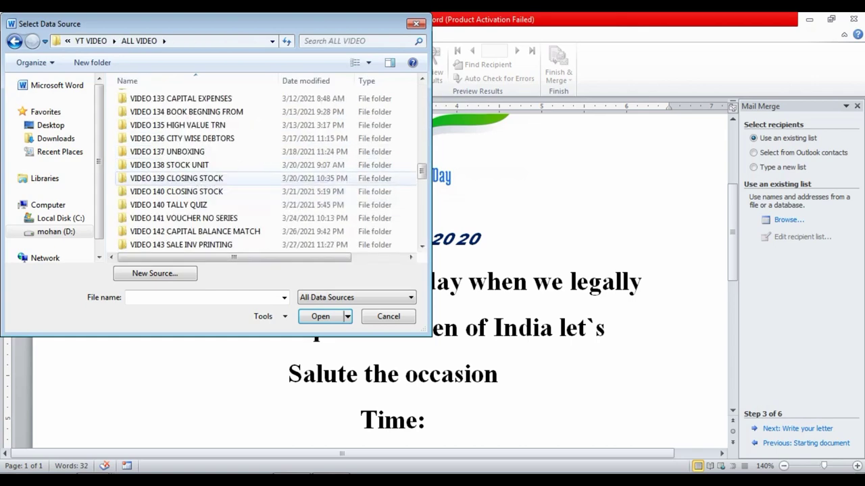
{"action": "scroll", "coordinate": [176, 178], "scroll_direction": "down", "scroll_amount": 10}
{"action": "scroll", "coordinate": [176, 196], "scroll_direction": "down", "scroll_amount": 4}
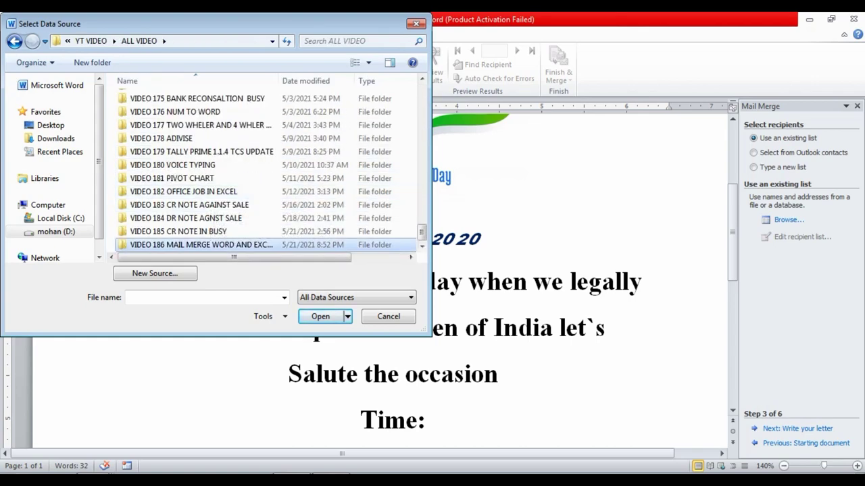
{"action": "double_click", "coordinate": [201, 244]}
{"action": "double_click", "coordinate": [146, 99]}
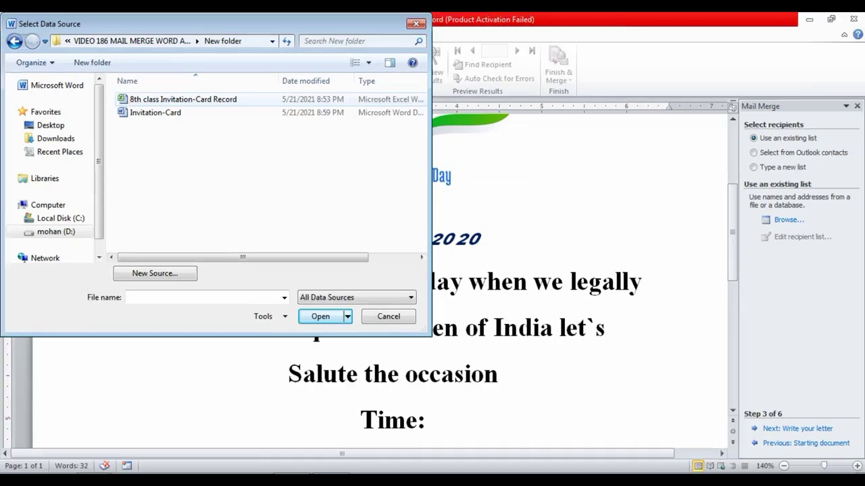
{"action": "left_click", "coordinate": [121, 100]}
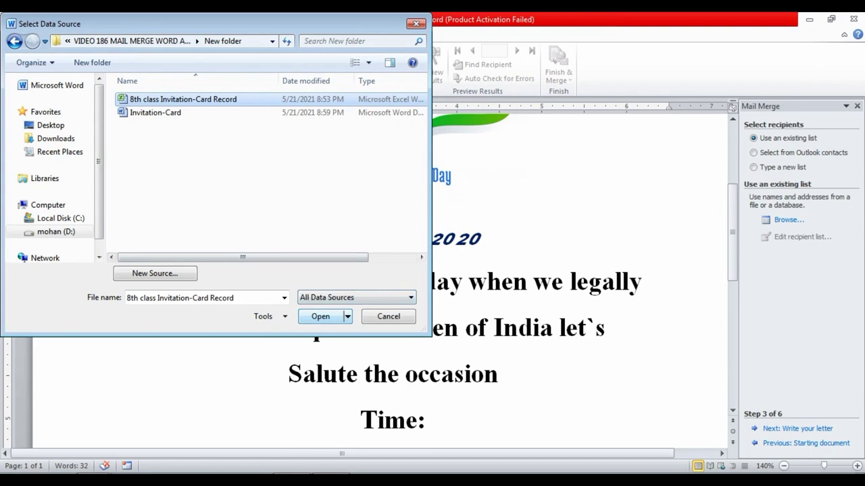
{"action": "left_click", "coordinate": [320, 316]}
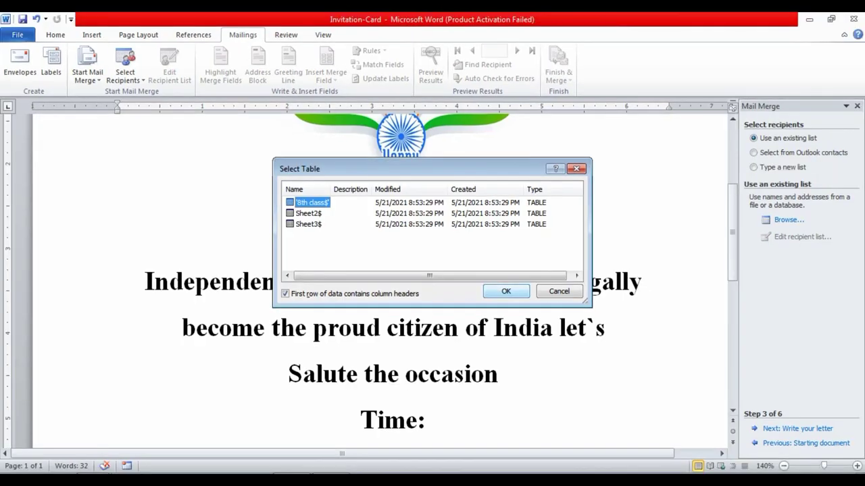
- Use the '8th class$' sheet as the recipient table and accept all five students
{"action": "left_click", "coordinate": [506, 292]}
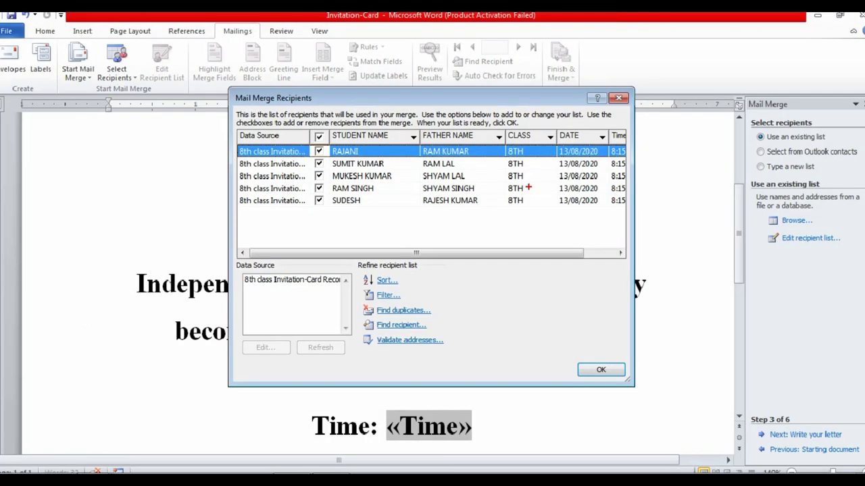
{"action": "left_click", "coordinate": [598, 365]}
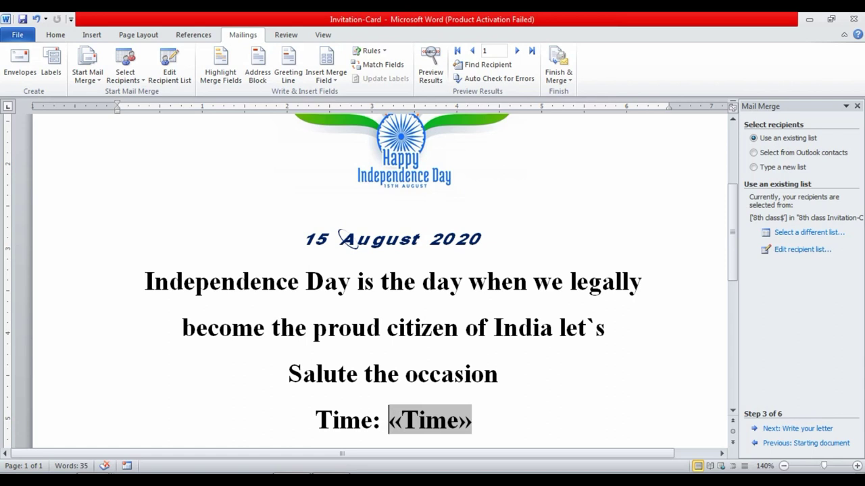
- Close the Mail Merge task pane and look over the invitation page
{"action": "left_click", "coordinate": [856, 107]}
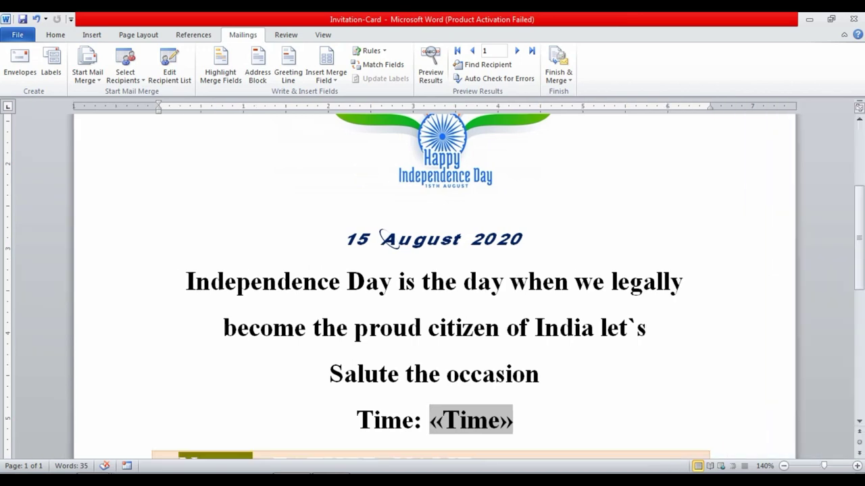
{"action": "scroll", "coordinate": [432, 270], "scroll_direction": "up", "scroll_amount": 3}
{"action": "scroll", "coordinate": [432, 270], "scroll_direction": "up", "scroll_amount": 2}
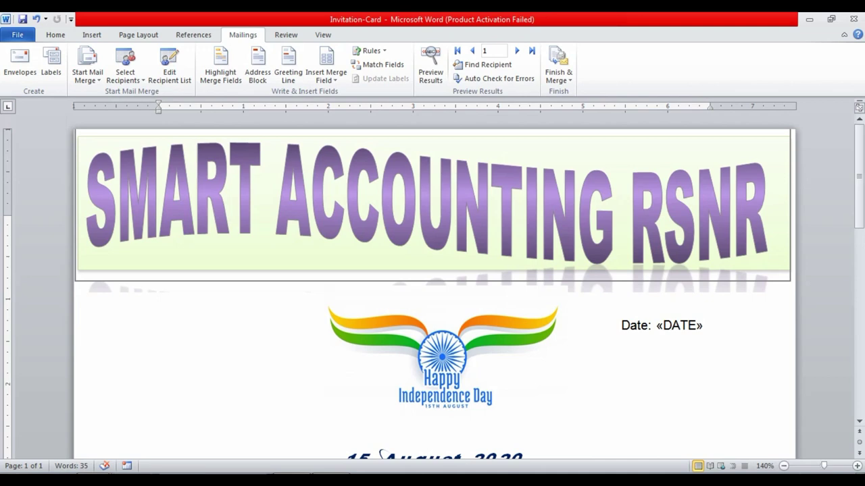
{"action": "scroll", "coordinate": [433, 284], "scroll_direction": "down", "scroll_amount": 3}
{"action": "scroll", "coordinate": [385, 291], "scroll_direction": "down", "scroll_amount": 4}
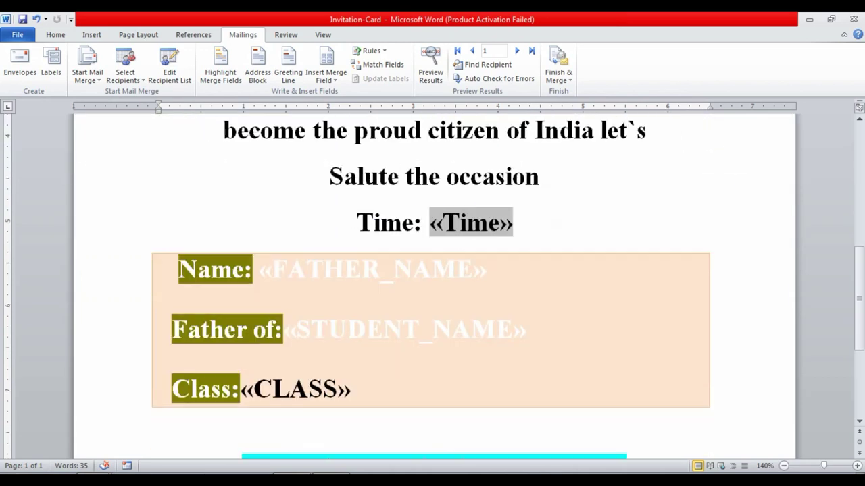
{"action": "scroll", "coordinate": [381, 165], "scroll_direction": "up", "scroll_amount": 2}
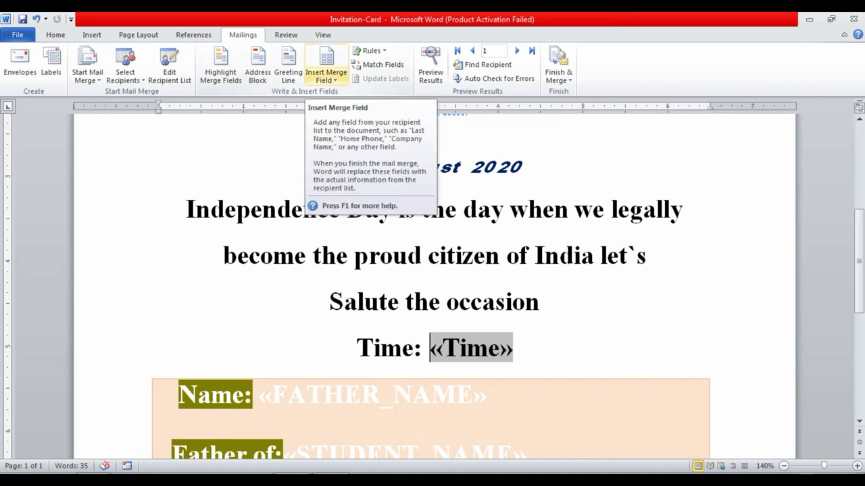
- Review the Insert Merge Field list, then select the «DATE» field after Date:
{"action": "left_click", "coordinate": [326, 76]}
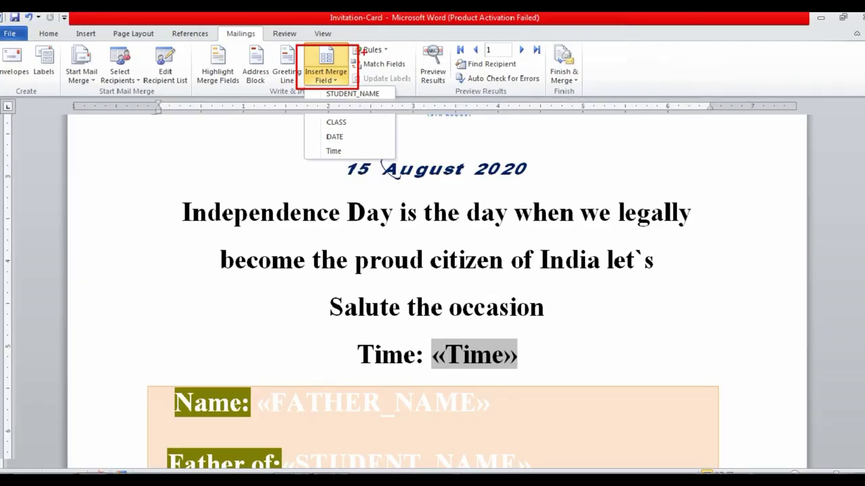
{"action": "key", "text": "Escape"}
{"action": "left_click", "coordinate": [569, 208]}
{"action": "scroll", "coordinate": [432, 270], "scroll_direction": "up", "scroll_amount": 5}
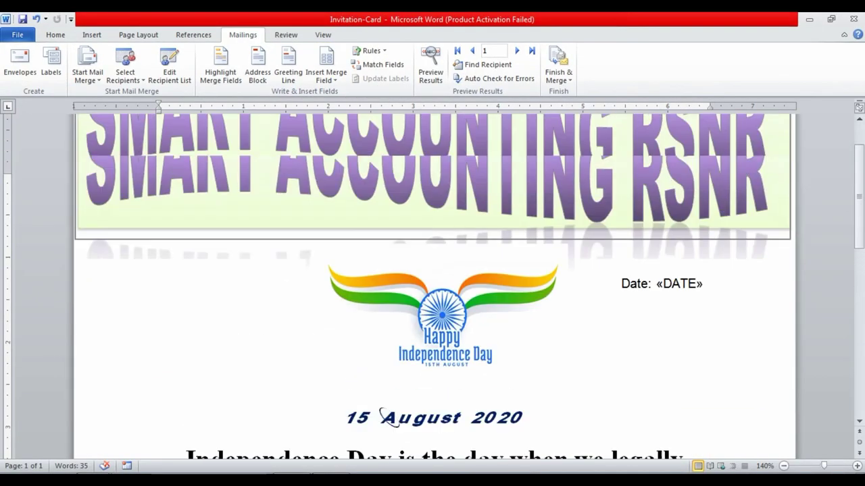
{"action": "left_click", "coordinate": [678, 325]}
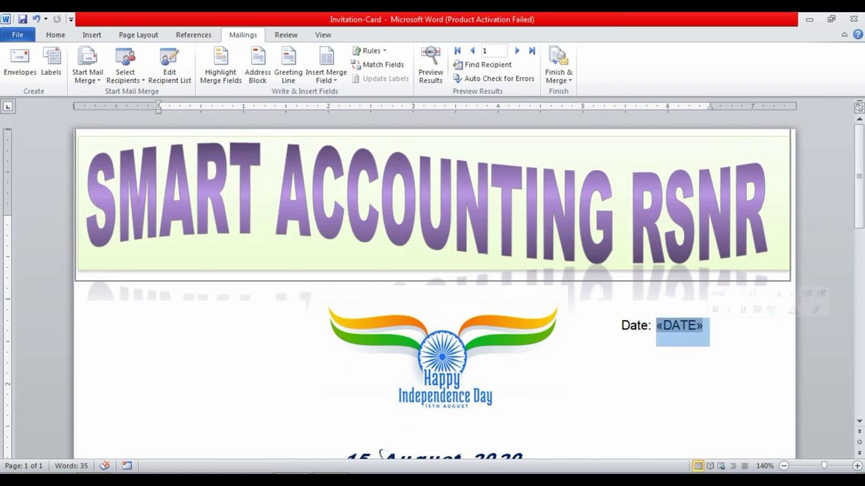
{"action": "scroll", "coordinate": [679, 325], "scroll_direction": "down", "scroll_amount": 5}
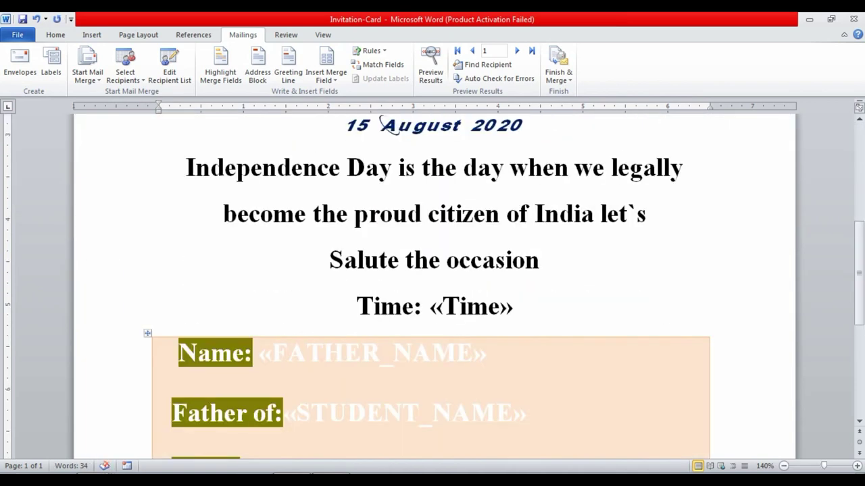
- Delete the «Time», «FATHER_NAME» and «STUDENT_NAME» merge fields from the invitation
{"action": "double_click", "coordinate": [471, 306]}
{"action": "key", "text": "Delete"}
{"action": "left_click_drag", "start_coordinate": [260, 352], "coordinate": [486, 352]}
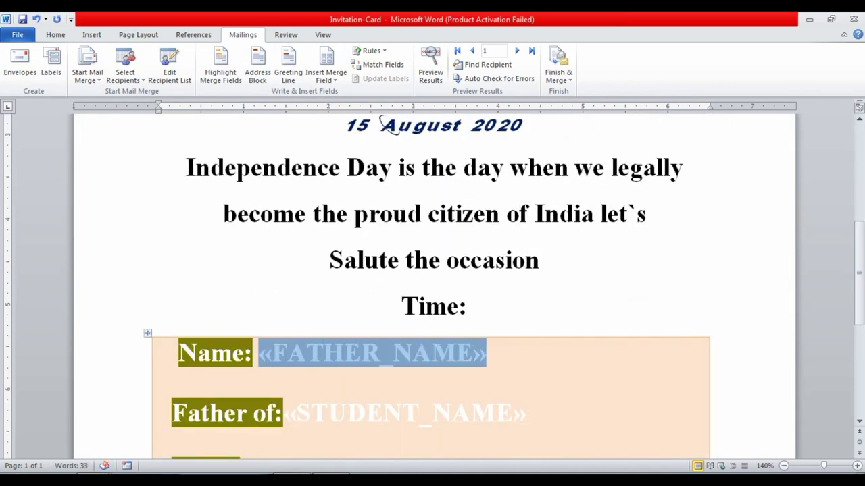
{"action": "key", "text": "Delete"}
{"action": "left_click_drag", "start_coordinate": [296, 412], "coordinate": [525, 413]}
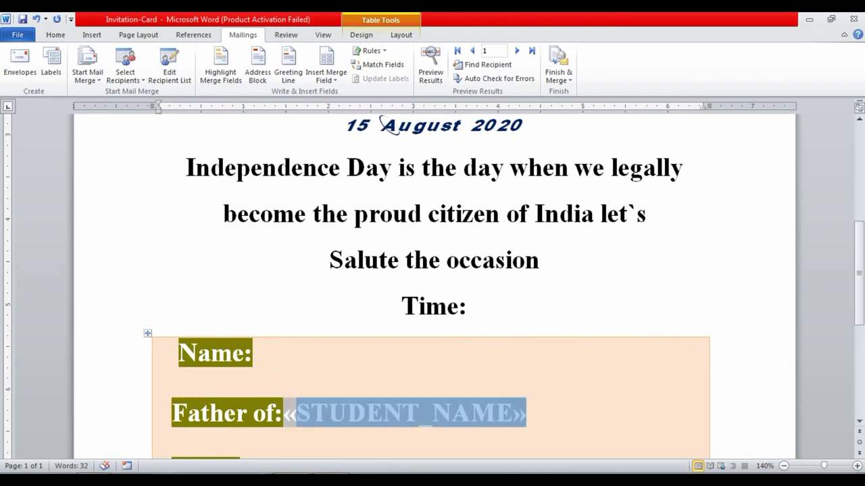
{"action": "key", "text": "Delete"}
- Remove the «CLASS» merge field after the Class: label
{"action": "scroll", "coordinate": [433, 304], "scroll_direction": "down", "scroll_amount": 3}
{"action": "left_click_drag", "start_coordinate": [351, 347], "coordinate": [272, 347]}
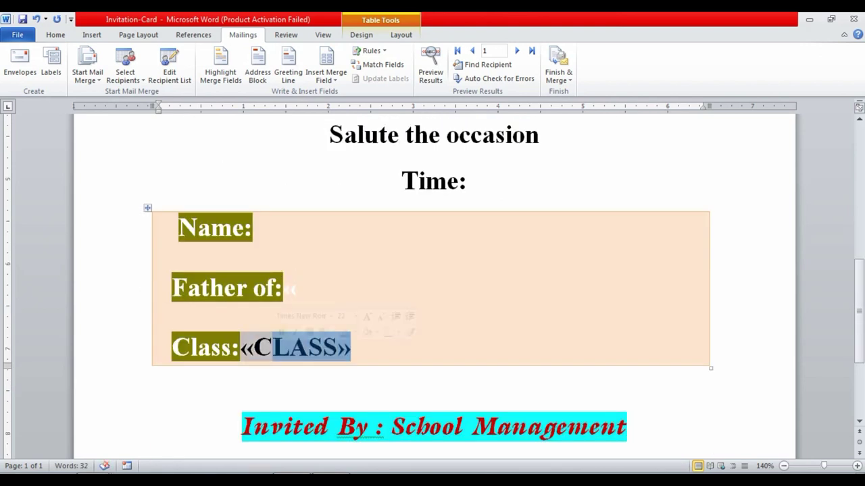
{"action": "key", "text": "Delete"}
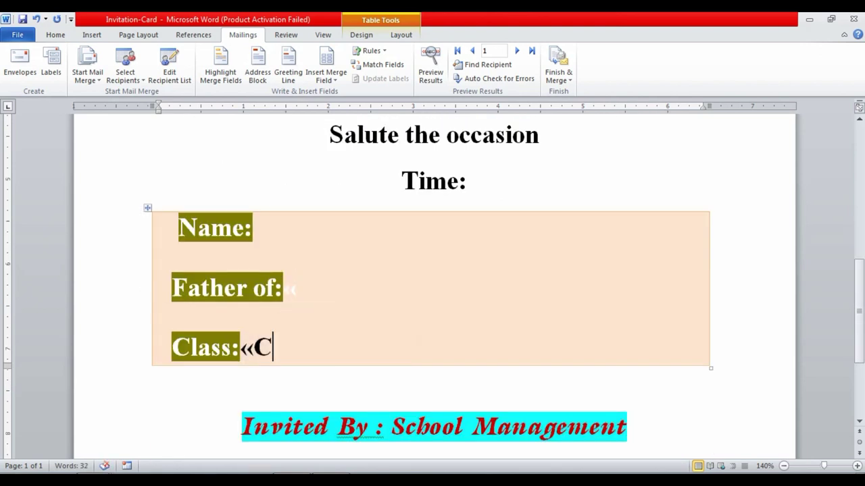
{"action": "left_click_drag", "start_coordinate": [272, 347], "coordinate": [240, 346]}
{"action": "key", "text": "Delete"}
{"action": "scroll", "coordinate": [432, 284], "scroll_direction": "up", "scroll_amount": 7}
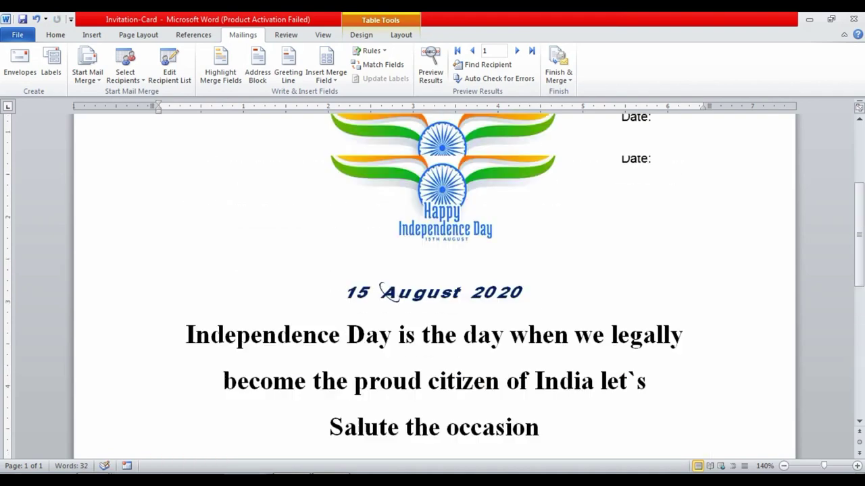
{"action": "scroll", "coordinate": [433, 283], "scroll_direction": "up", "scroll_amount": 4}
- Clear leftover characters after Father of: and check the Date:, Name: and Class: labels
{"action": "left_click", "coordinate": [656, 325]}
{"action": "scroll", "coordinate": [433, 284], "scroll_direction": "down", "scroll_amount": 6}
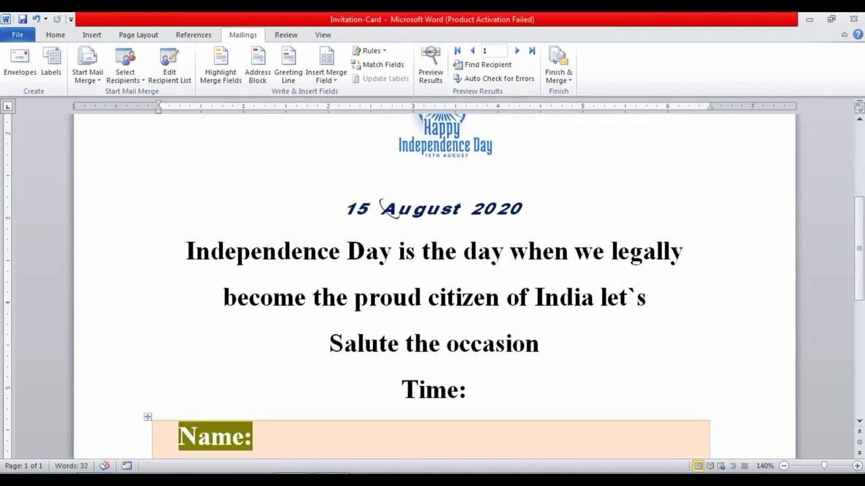
{"action": "scroll", "coordinate": [433, 284], "scroll_direction": "up", "scroll_amount": 1}
{"action": "scroll", "coordinate": [433, 283], "scroll_direction": "up", "scroll_amount": 3}
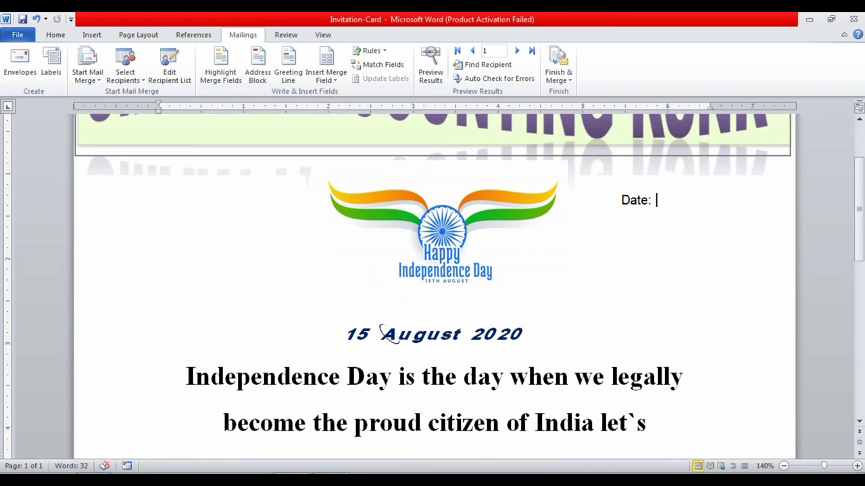
{"action": "scroll", "coordinate": [381, 332], "scroll_direction": "down", "scroll_amount": 5}
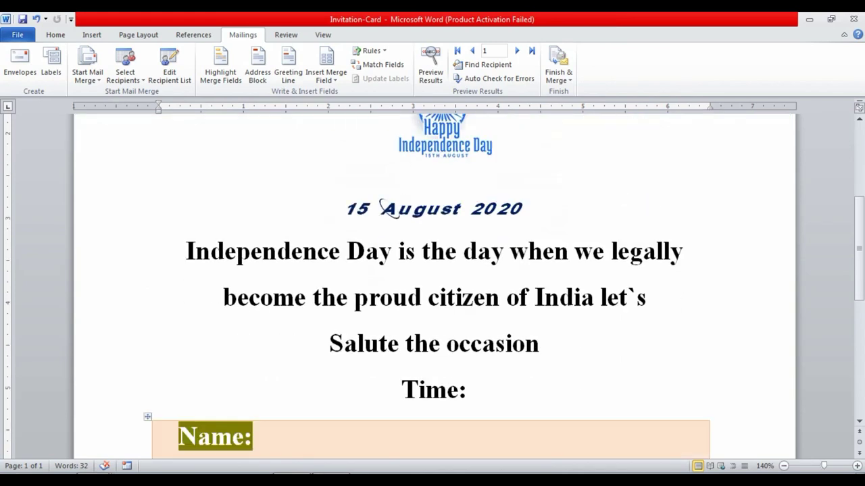
{"action": "scroll", "coordinate": [381, 332], "scroll_direction": "down", "scroll_amount": 7}
{"action": "scroll", "coordinate": [381, 333], "scroll_direction": "up", "scroll_amount": 3}
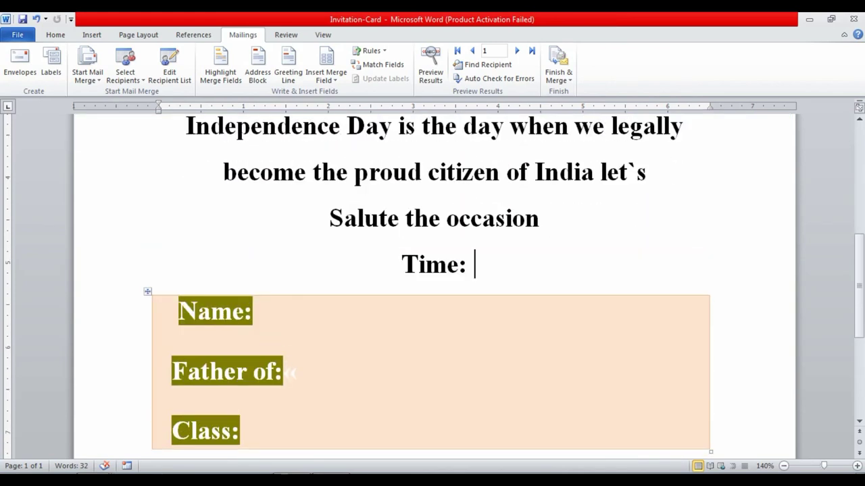
{"action": "left_click", "coordinate": [258, 311]}
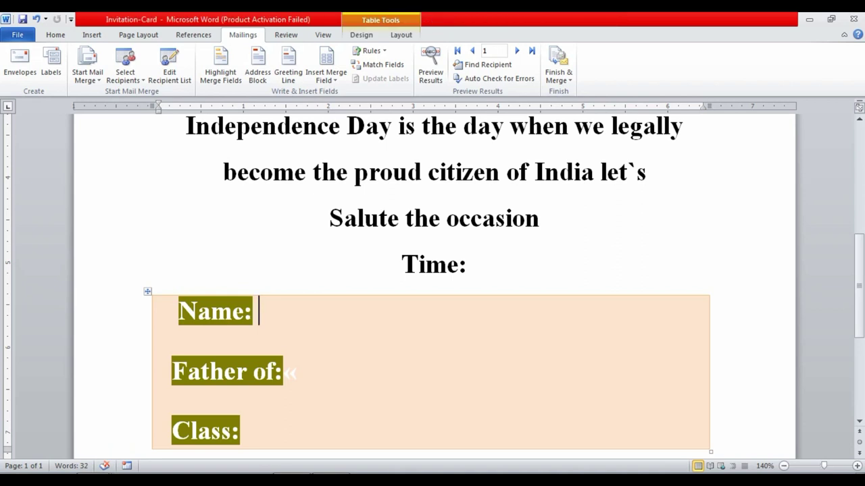
{"action": "key", "text": "BackSpace"}
{"action": "key", "text": "shift+Left"}
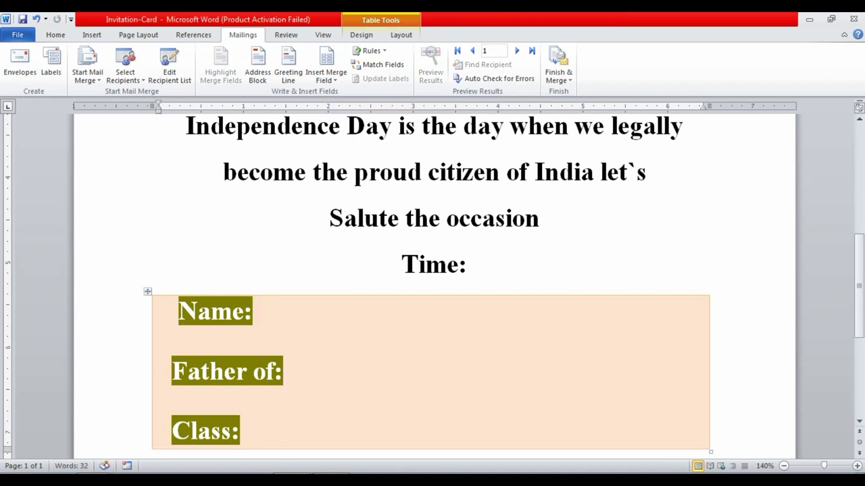
{"action": "left_click", "coordinate": [247, 430]}
{"action": "scroll", "coordinate": [433, 284], "scroll_direction": "down", "scroll_amount": 3}
{"action": "scroll", "coordinate": [432, 284], "scroll_direction": "down", "scroll_amount": 3}
{"action": "scroll", "coordinate": [433, 284], "scroll_direction": "up", "scroll_amount": 1}
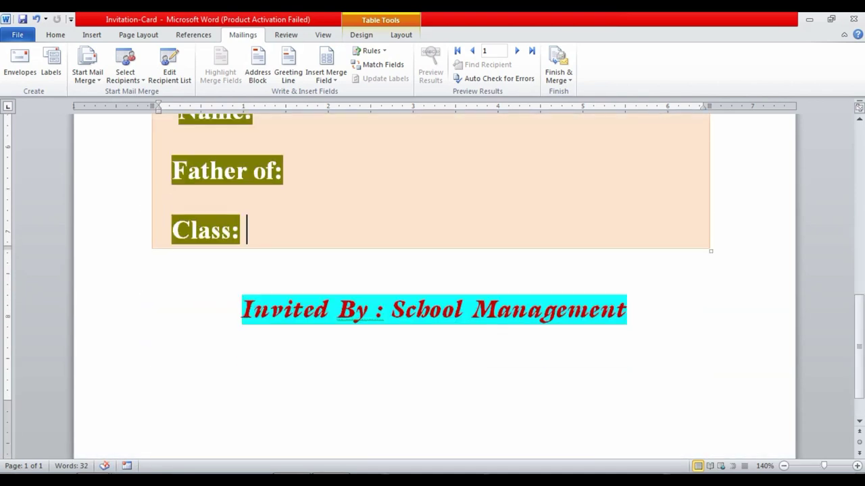
{"action": "scroll", "coordinate": [432, 284], "scroll_direction": "down", "scroll_amount": 1}
{"action": "scroll", "coordinate": [432, 284], "scroll_direction": "up", "scroll_amount": 5}
{"action": "scroll", "coordinate": [432, 284], "scroll_direction": "up", "scroll_amount": 3}
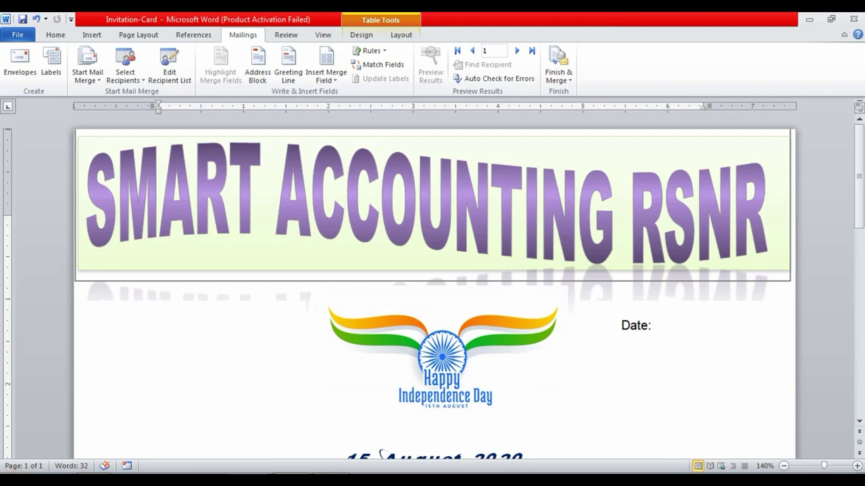
- Insert the DATE merge field after the Date: label
{"action": "left_click", "coordinate": [656, 325]}
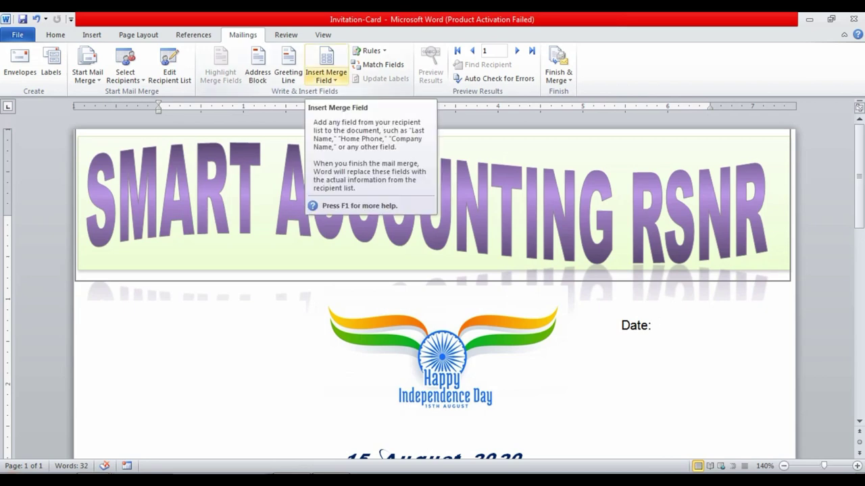
{"action": "left_click", "coordinate": [326, 79]}
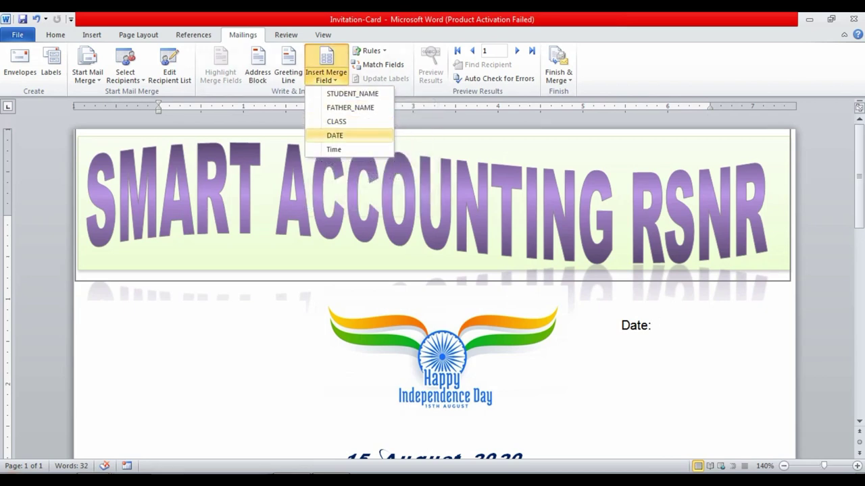
{"action": "left_click", "coordinate": [335, 135]}
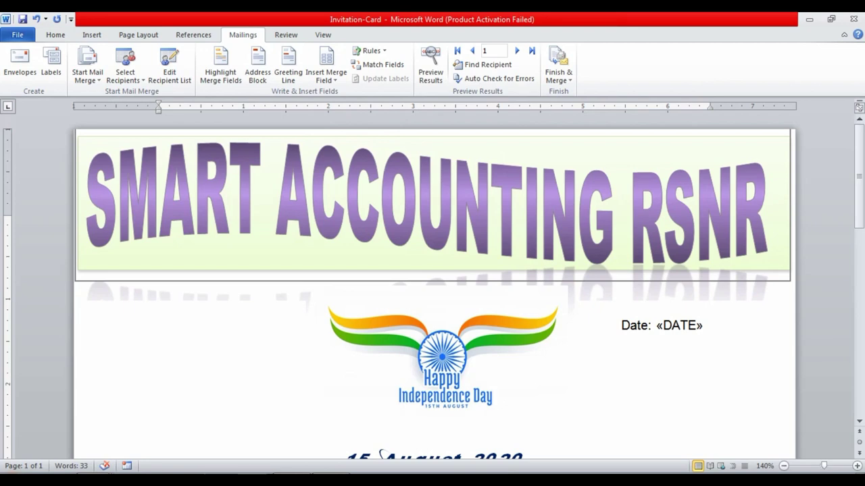
{"action": "scroll", "coordinate": [433, 283], "scroll_direction": "down", "scroll_amount": 3}
{"action": "scroll", "coordinate": [433, 284], "scroll_direction": "down", "scroll_amount": 2}
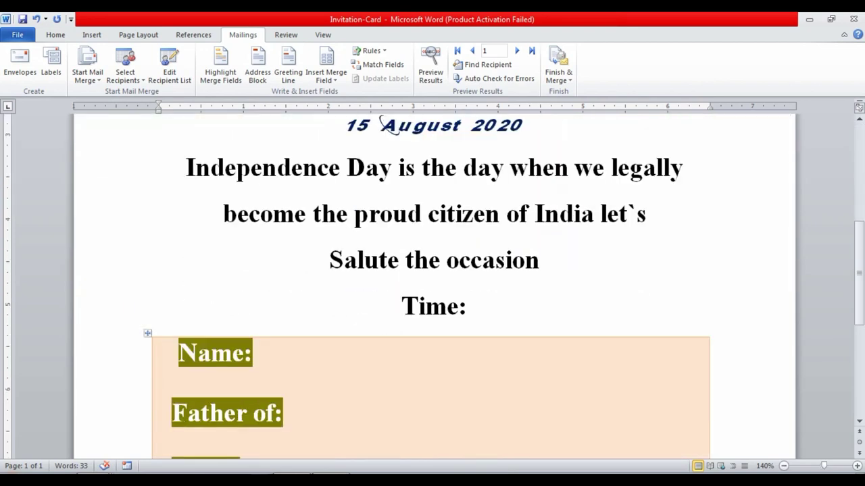
- Insert the Time merge field after the Time: label
{"action": "left_click", "coordinate": [474, 306]}
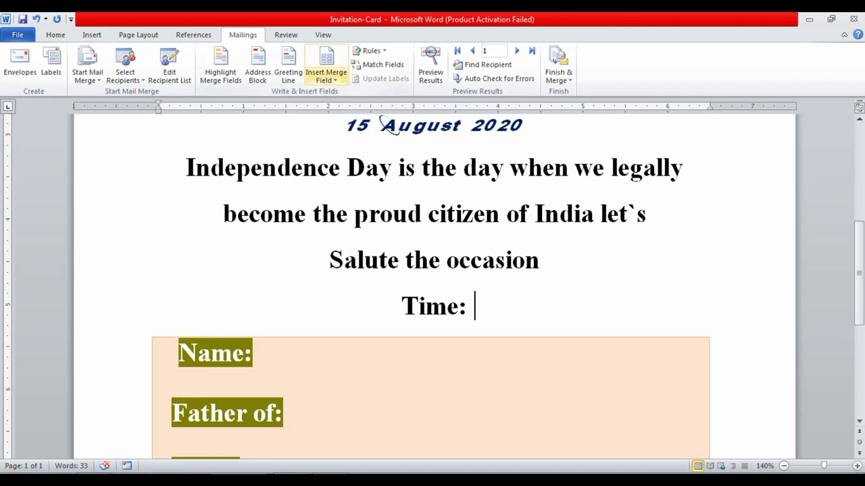
{"action": "left_click", "coordinate": [326, 78]}
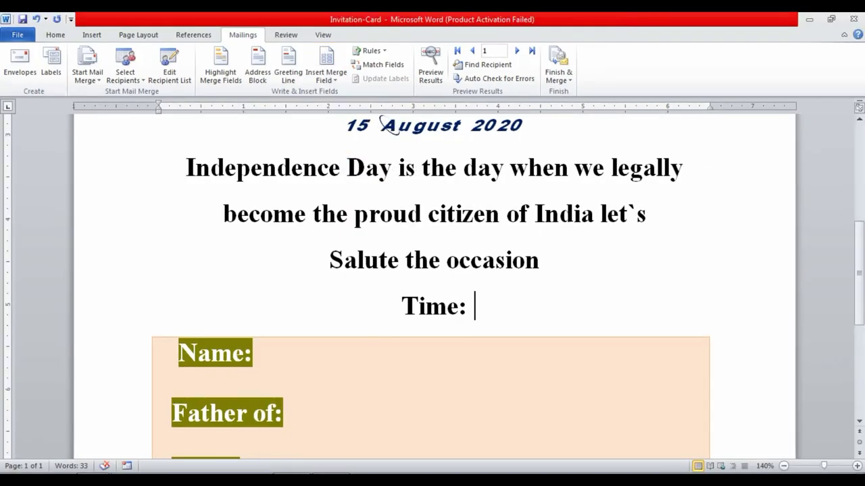
{"action": "left_click", "coordinate": [326, 76]}
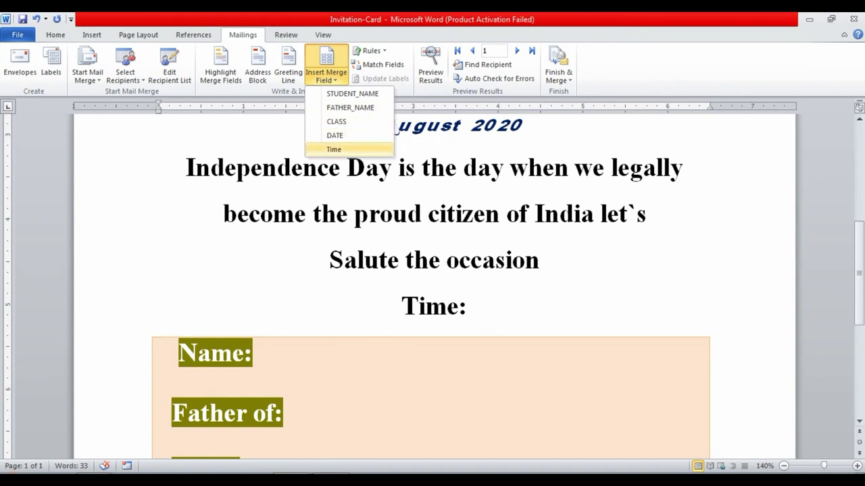
{"action": "left_click", "coordinate": [333, 148]}
{"action": "scroll", "coordinate": [433, 283], "scroll_direction": "down", "scroll_amount": 1}
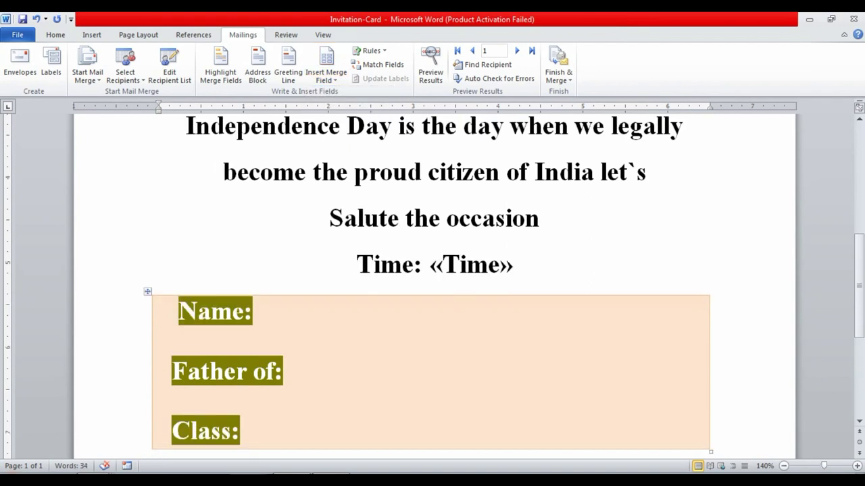
- Insert «FATHER_NAME» after Name: and «STUDENT_NAME» after Father of: from the merge field list
{"action": "left_click", "coordinate": [259, 312]}
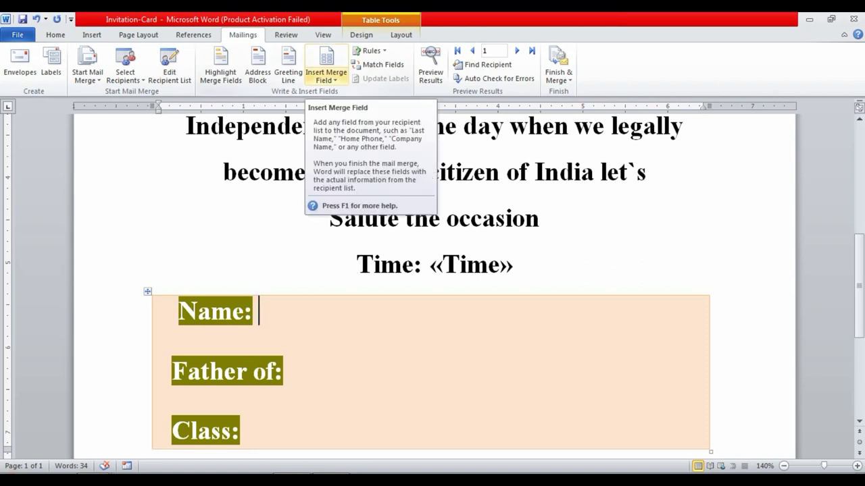
{"action": "left_click", "coordinate": [326, 76]}
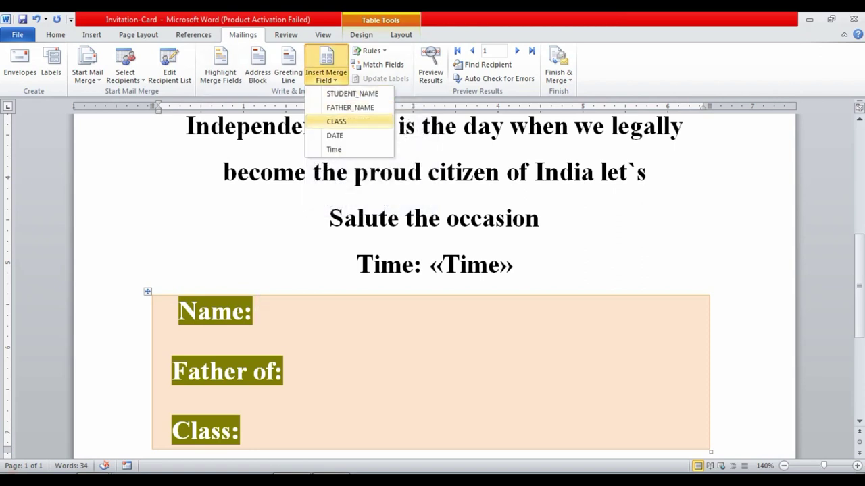
{"action": "left_click", "coordinate": [350, 107]}
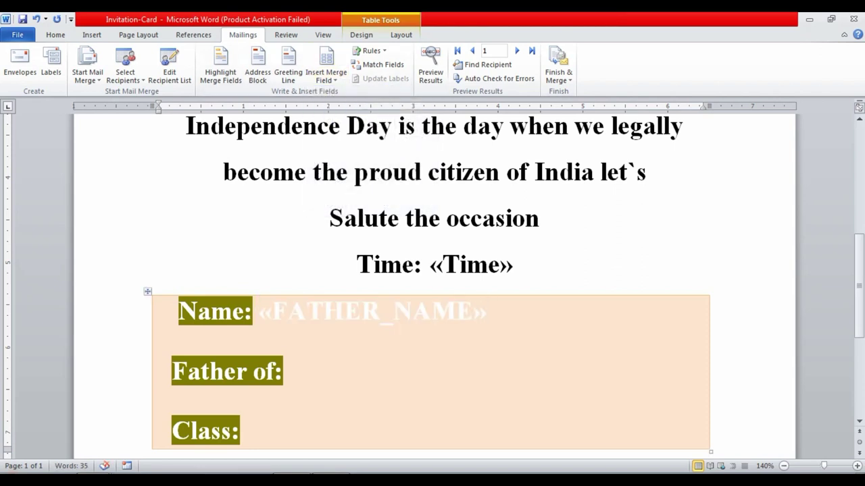
{"action": "left_click", "coordinate": [291, 371]}
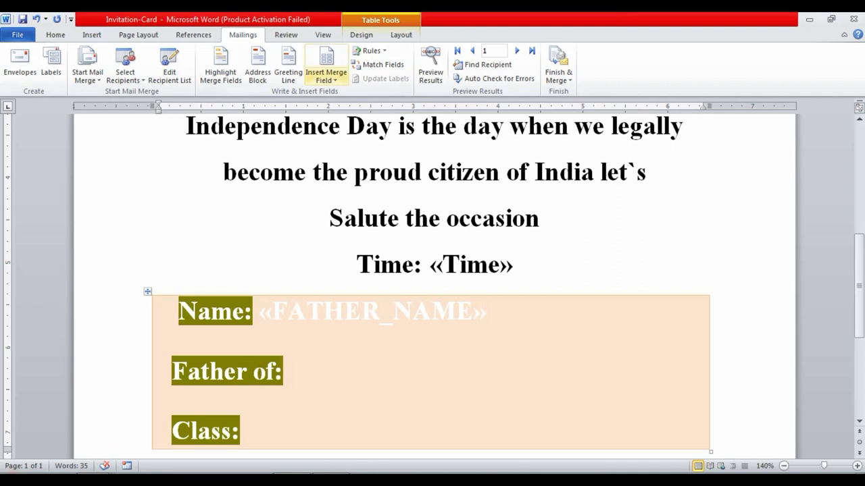
{"action": "left_click", "coordinate": [325, 74]}
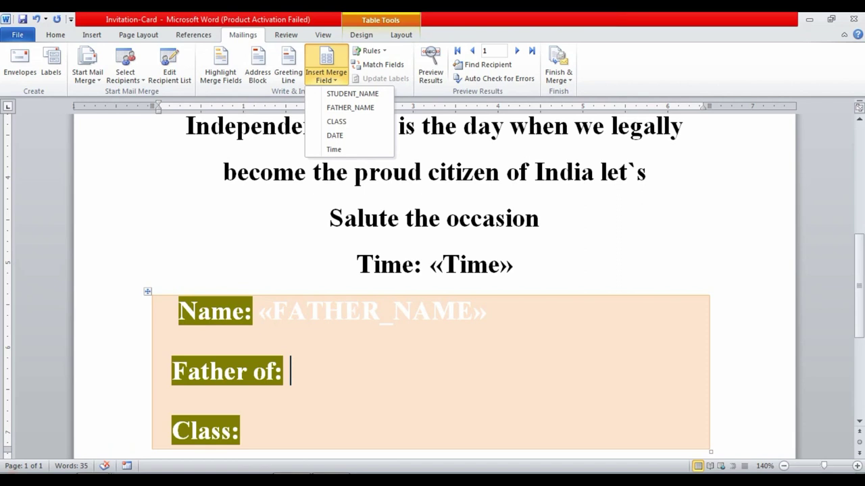
{"action": "left_click", "coordinate": [352, 93]}
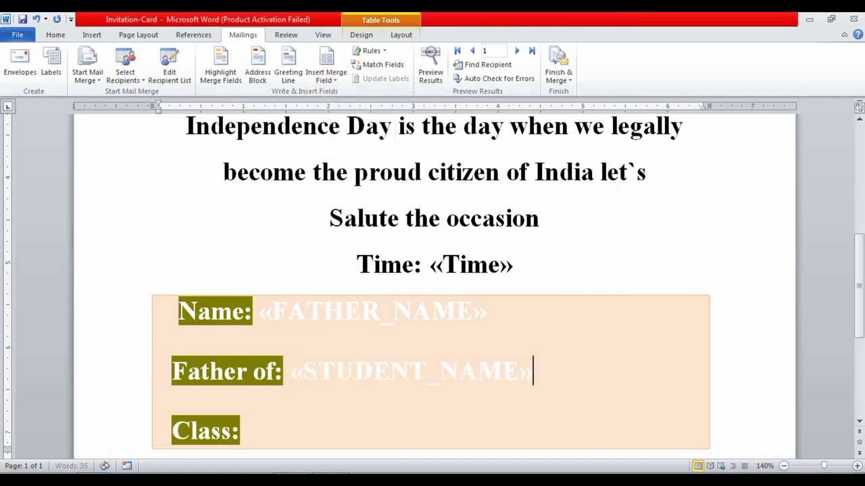
{"action": "scroll", "coordinate": [433, 304], "scroll_direction": "down", "scroll_amount": 1}
{"action": "scroll", "coordinate": [432, 304], "scroll_direction": "down", "scroll_amount": 1}
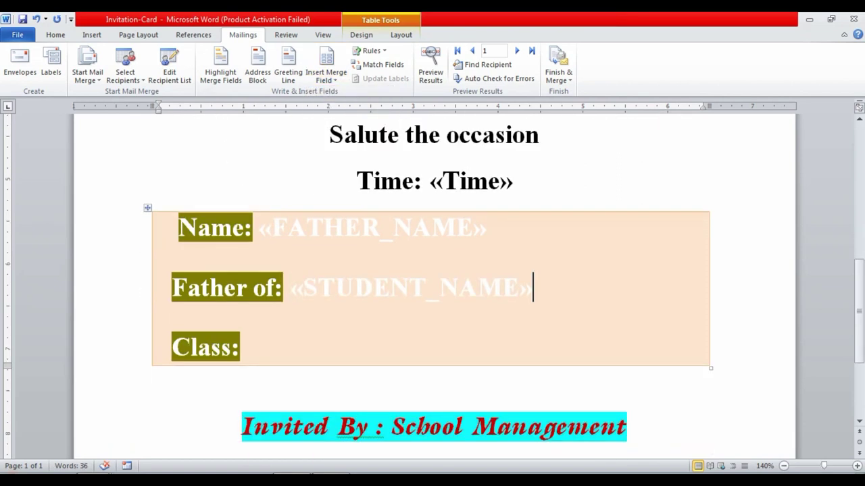
- Insert the «CLASS» field after Class: using the Insert Merge Field dialog
{"action": "left_click", "coordinate": [247, 347]}
{"action": "left_click", "coordinate": [327, 58]}
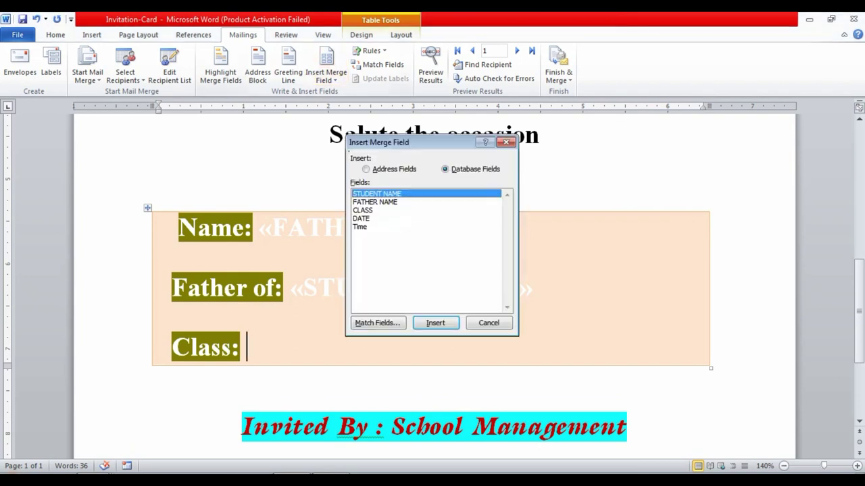
{"action": "left_click", "coordinate": [362, 210]}
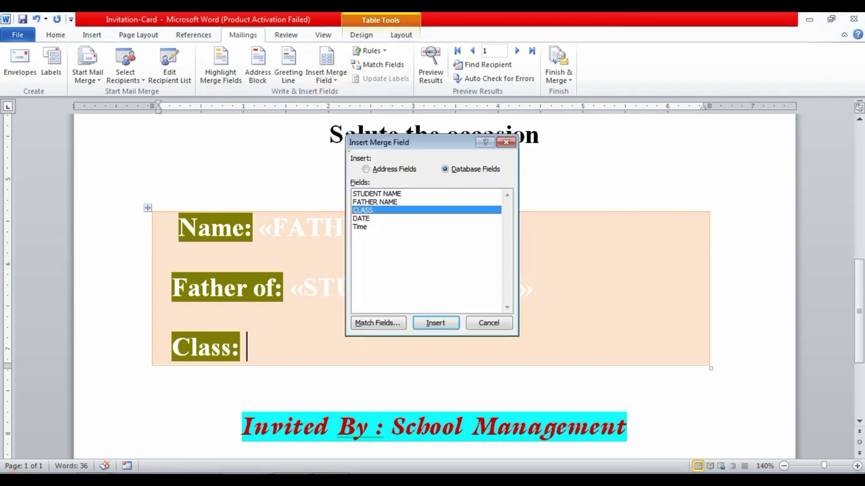
{"action": "left_click", "coordinate": [435, 323]}
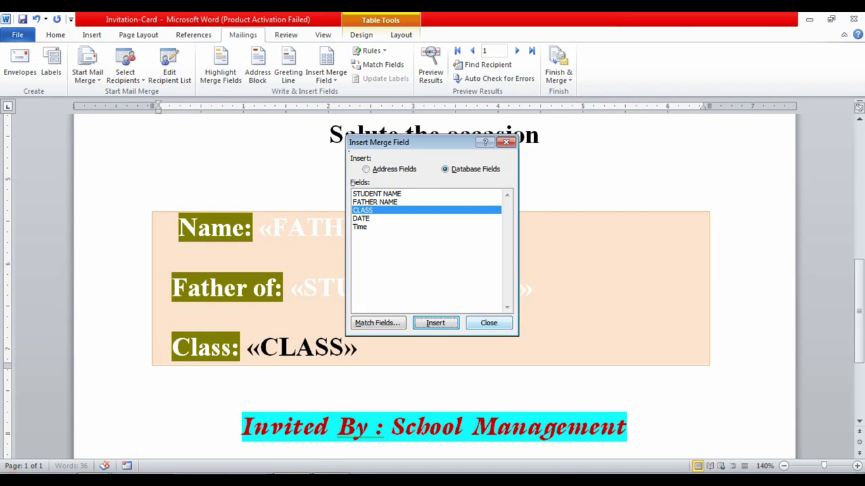
{"action": "left_click", "coordinate": [488, 323]}
{"action": "scroll", "coordinate": [432, 304], "scroll_direction": "up", "scroll_amount": 1}
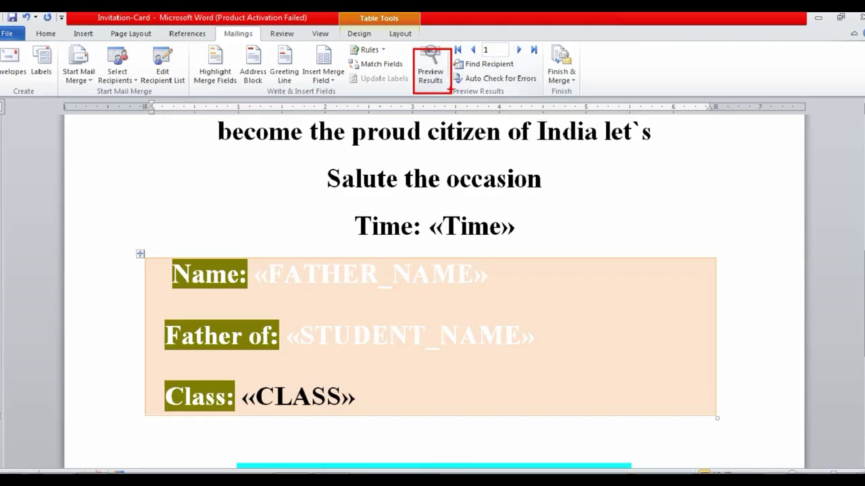
- Turn on Preview Results to show record 1's data in place of the fields
{"action": "left_click", "coordinate": [430, 64]}
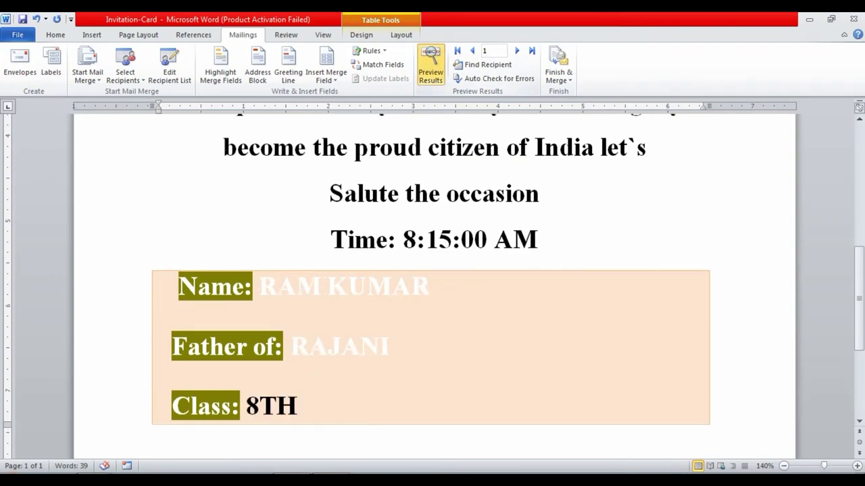
{"action": "scroll", "coordinate": [433, 270], "scroll_direction": "up", "scroll_amount": 3}
{"action": "scroll", "coordinate": [432, 270], "scroll_direction": "up", "scroll_amount": 8}
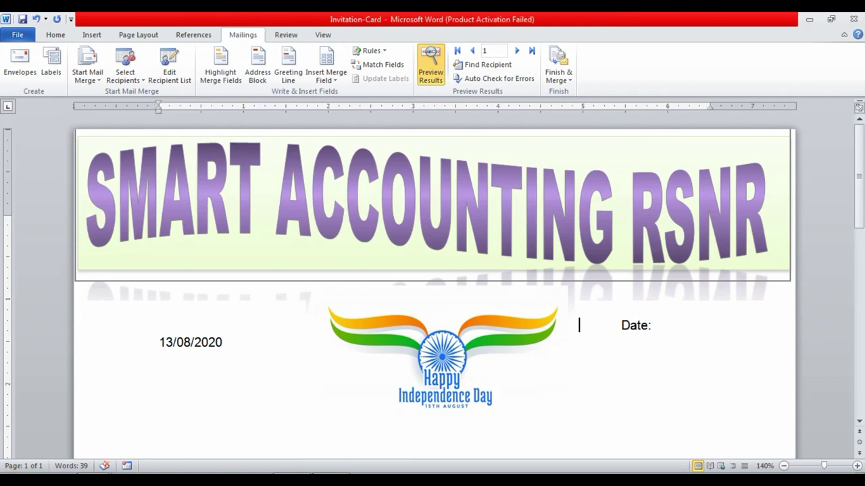
- Nudge the Independence Day picture left so the date 13/08/2020 sits beside Date:
{"action": "left_click", "coordinate": [621, 326]}
{"action": "key", "text": "Delete"}
{"action": "key", "text": "ctrl+z"}
{"action": "key", "text": "Left"}
{"action": "left_click", "coordinate": [443, 355]}
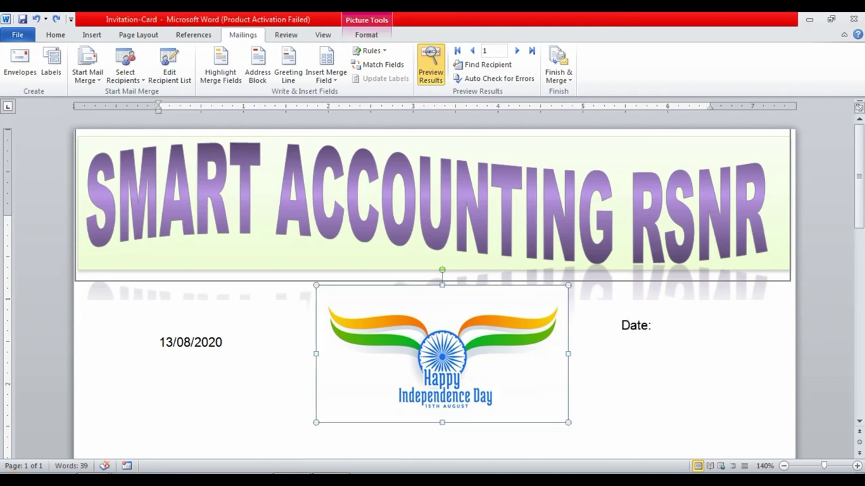
{"action": "left_click_drag", "start_coordinate": [442, 355], "coordinate": [425, 355]}
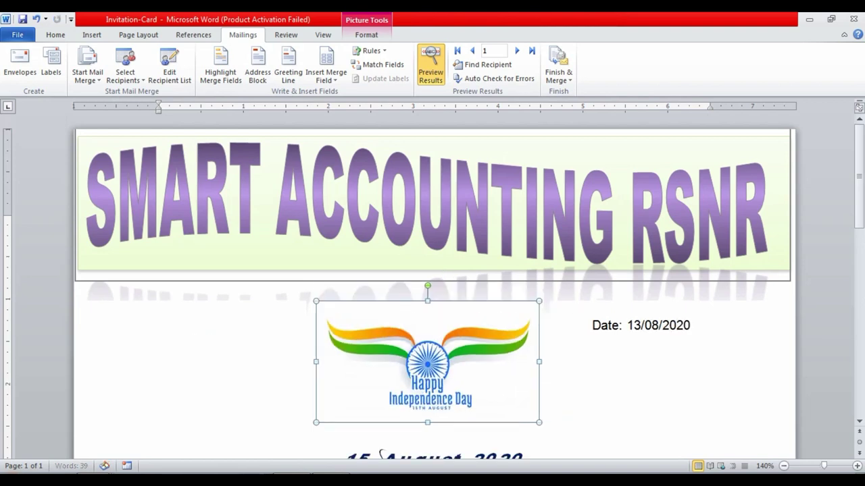
{"action": "scroll", "coordinate": [382, 375], "scroll_direction": "down", "scroll_amount": 3}
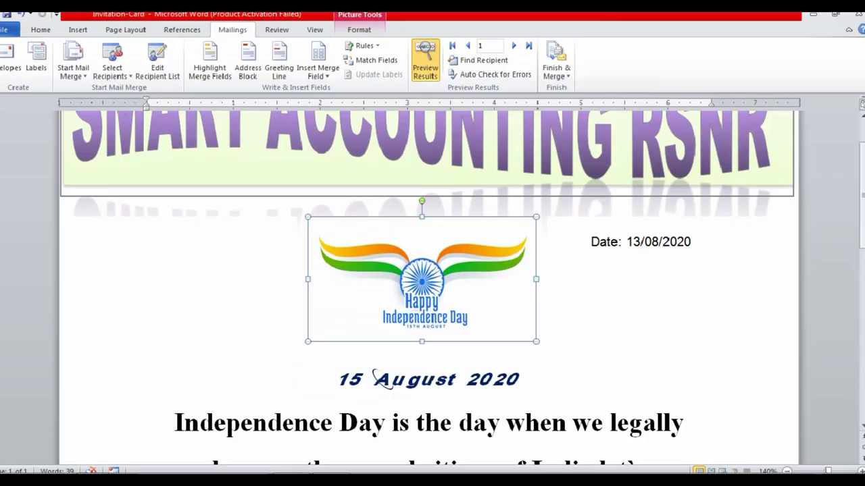
{"action": "scroll", "coordinate": [383, 126], "scroll_direction": "down", "scroll_amount": 3}
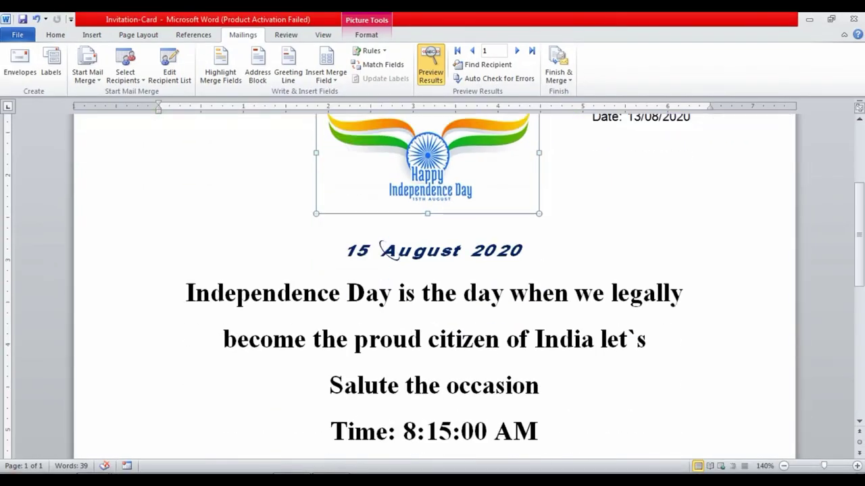
{"action": "scroll", "coordinate": [384, 126], "scroll_direction": "down", "scroll_amount": 3}
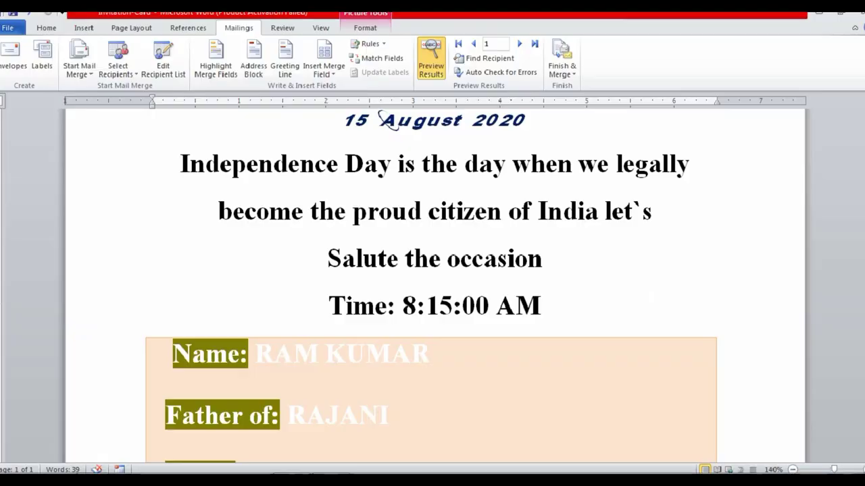
- Highlight the parent's and student's names in the details table in blue
{"action": "left_click_drag", "start_coordinate": [259, 311], "coordinate": [430, 311]}
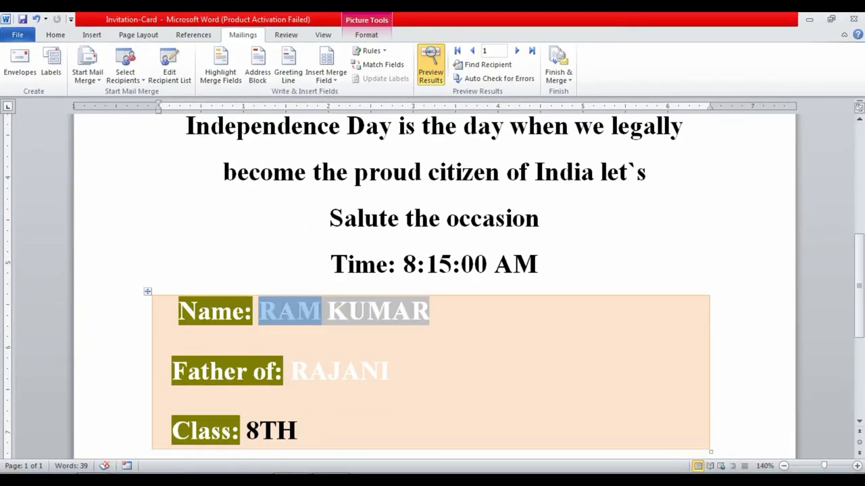
{"action": "left_click", "coordinate": [55, 35]}
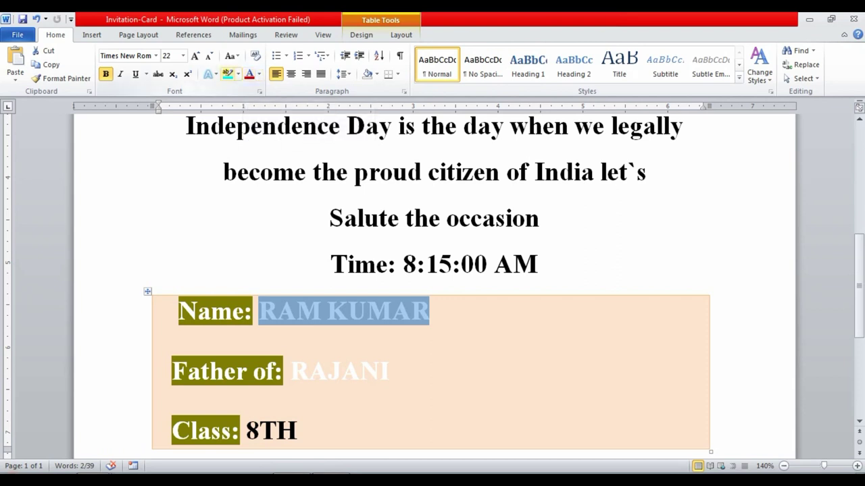
{"action": "left_click", "coordinate": [238, 74]}
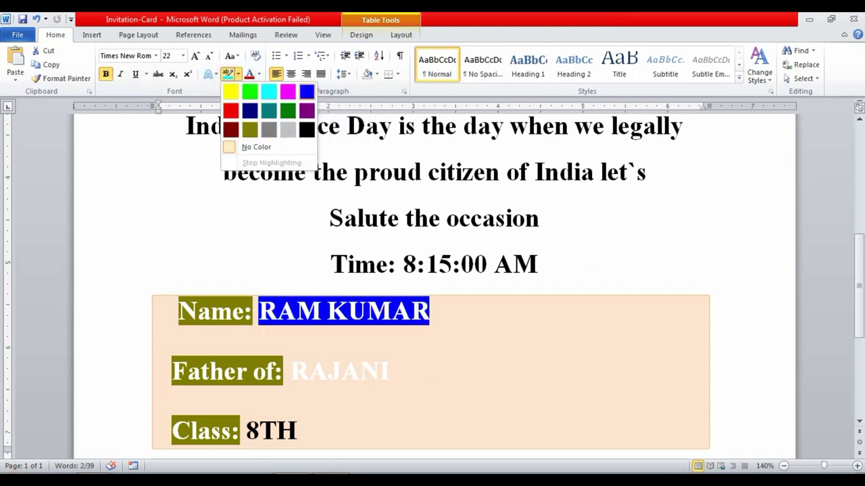
{"action": "left_click", "coordinate": [306, 91]}
{"action": "left_click_drag", "start_coordinate": [290, 371], "coordinate": [389, 371]}
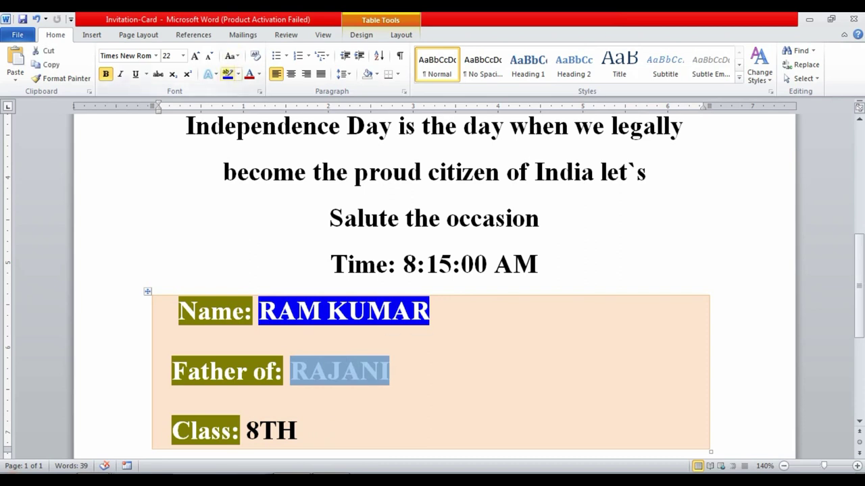
{"action": "left_click", "coordinate": [227, 75]}
- Give the class value 8TH the same blue highlight and apply a font colour
{"action": "double_click", "coordinate": [270, 430]}
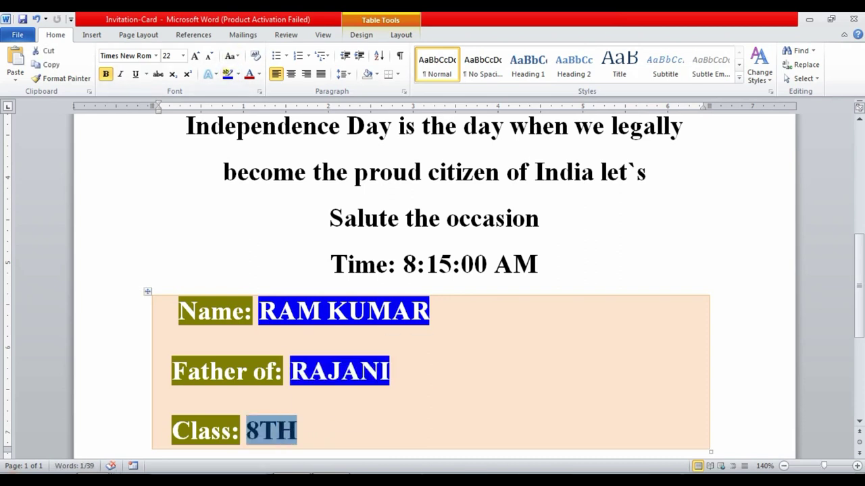
{"action": "left_click", "coordinate": [228, 74]}
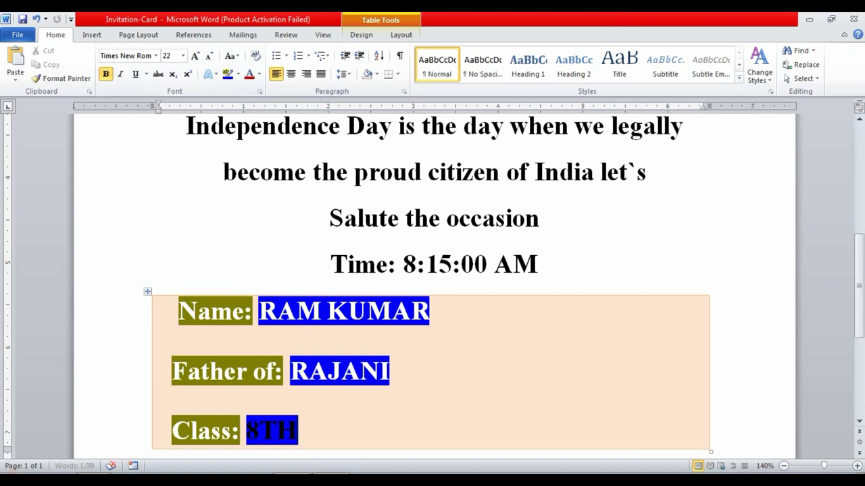
{"action": "left_click", "coordinate": [259, 74]}
{"action": "left_click", "coordinate": [250, 113]}
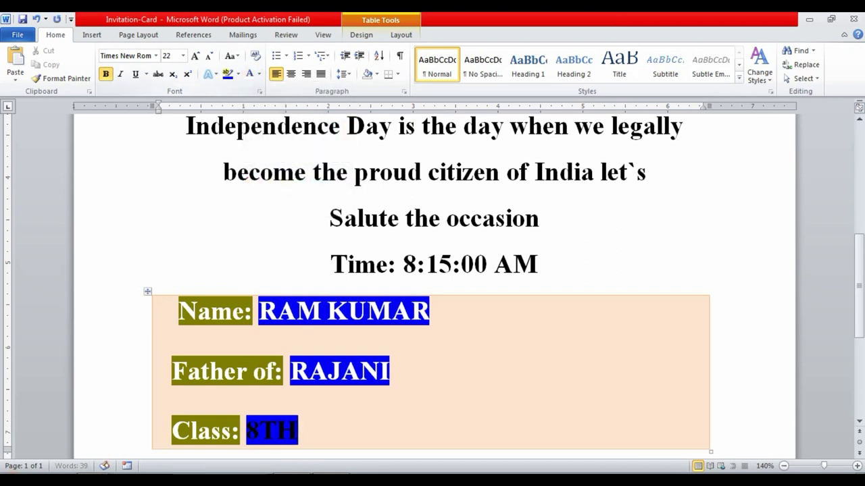
{"action": "scroll", "coordinate": [432, 284], "scroll_direction": "down", "scroll_amount": 3}
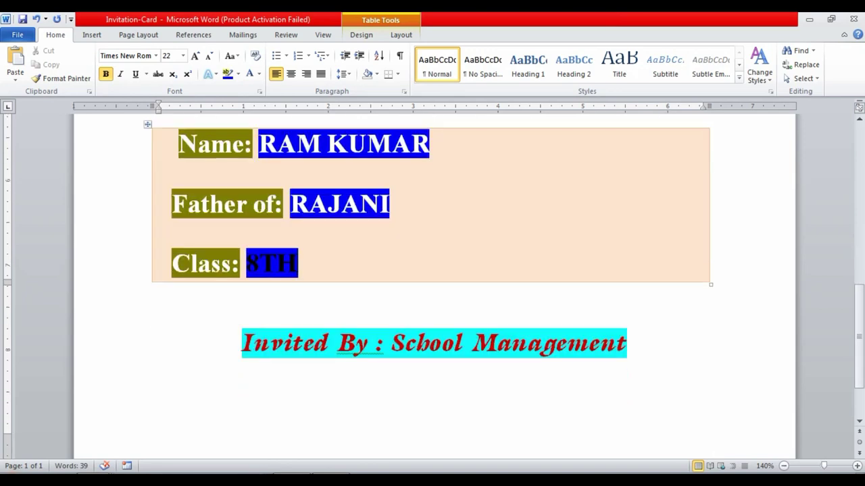
{"action": "scroll", "coordinate": [433, 283], "scroll_direction": "up", "scroll_amount": 2}
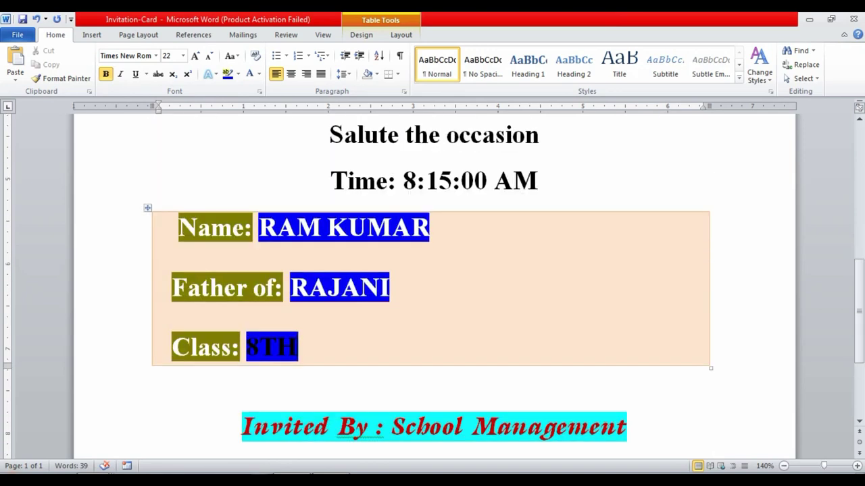
{"action": "scroll", "coordinate": [432, 284], "scroll_direction": "up", "scroll_amount": 1}
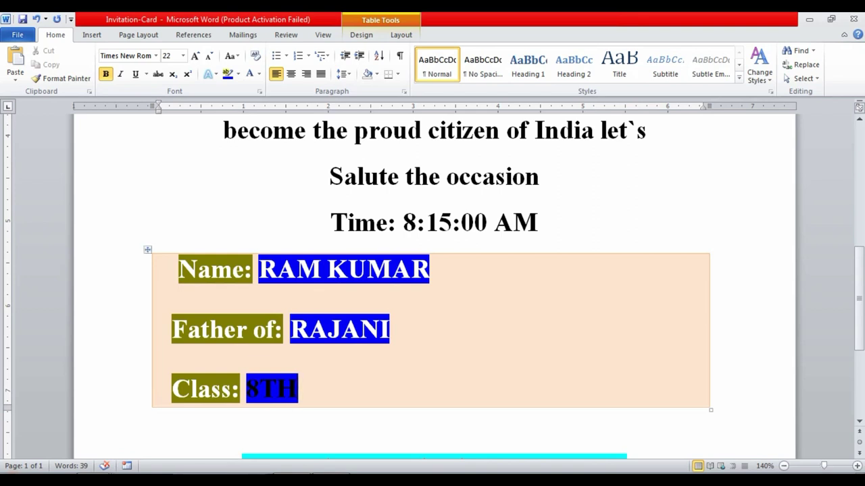
- Open the 8th class Invitation-Card Record workbook read-only in Excel, then return to Word
{"action": "mouse_move", "coordinate": [95, 473]}
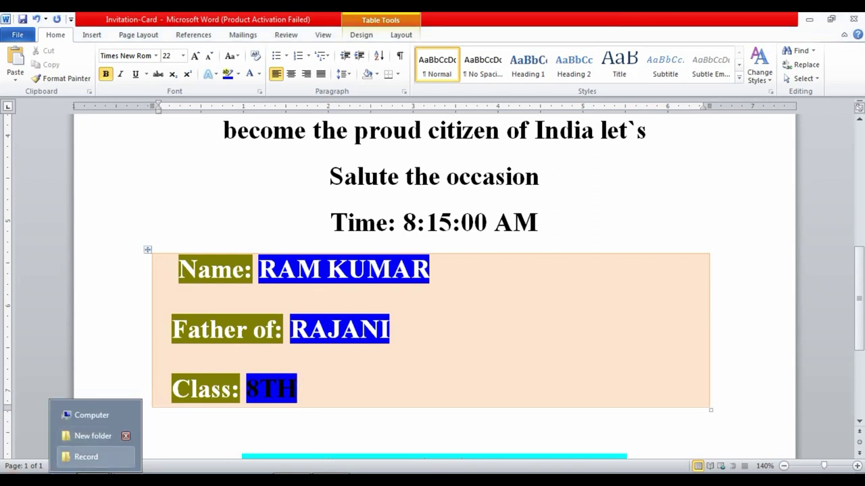
{"action": "left_click", "coordinate": [93, 435]}
{"action": "double_click", "coordinate": [177, 93]}
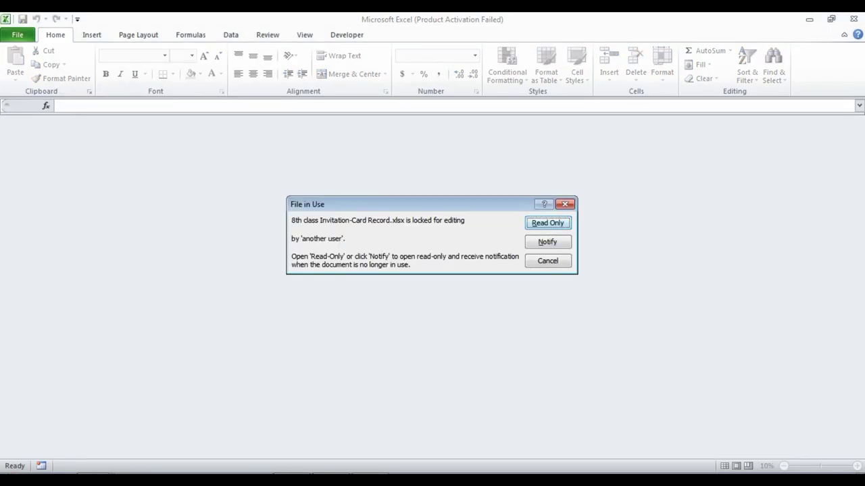
{"action": "key", "text": "Return"}
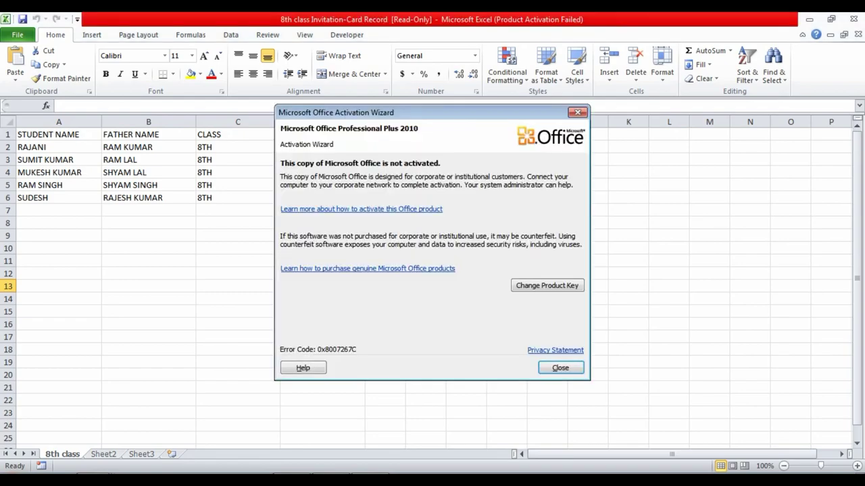
{"action": "left_click", "coordinate": [577, 112]}
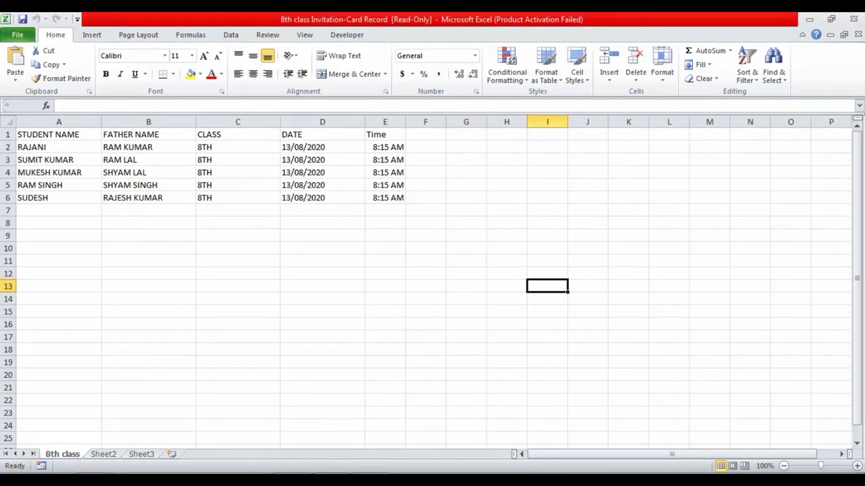
{"action": "key", "text": "alt+Tab"}
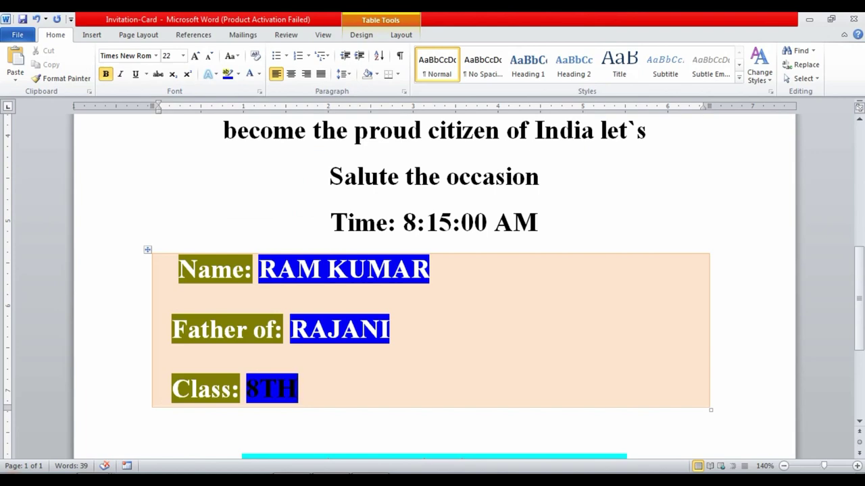
- Move out of the table onto the Time line and bring up the Mailings tools
{"action": "key", "text": "alt+Tab"}
{"action": "key", "text": "alt+Tab"}
{"action": "left_click", "coordinate": [539, 222]}
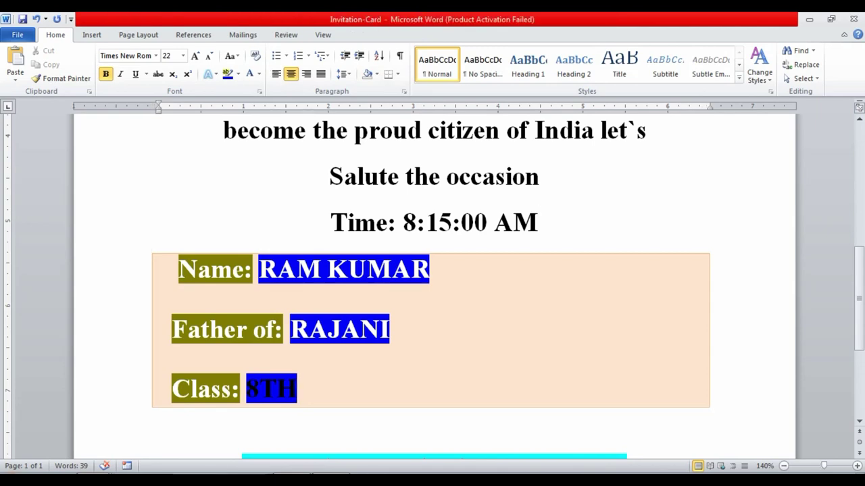
{"action": "scroll", "coordinate": [433, 277], "scroll_direction": "down", "scroll_amount": 5}
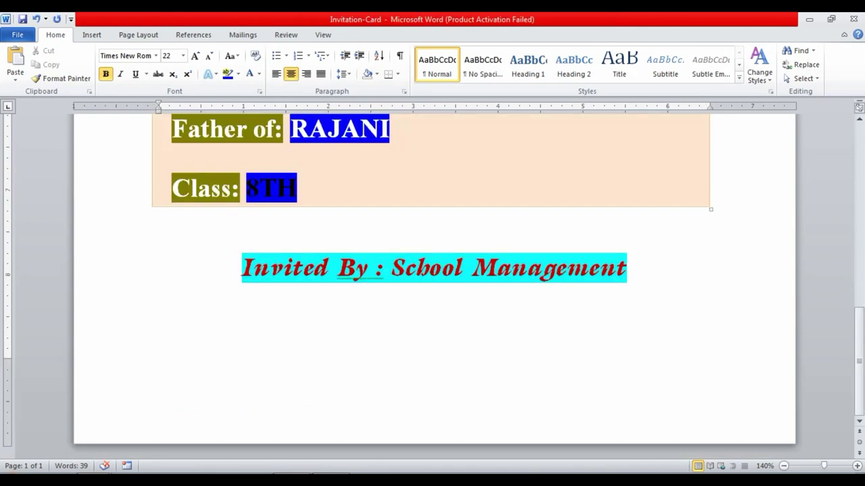
{"action": "scroll", "coordinate": [382, 453], "scroll_direction": "up", "scroll_amount": 8}
{"action": "scroll", "coordinate": [383, 454], "scroll_direction": "up", "scroll_amount": 4}
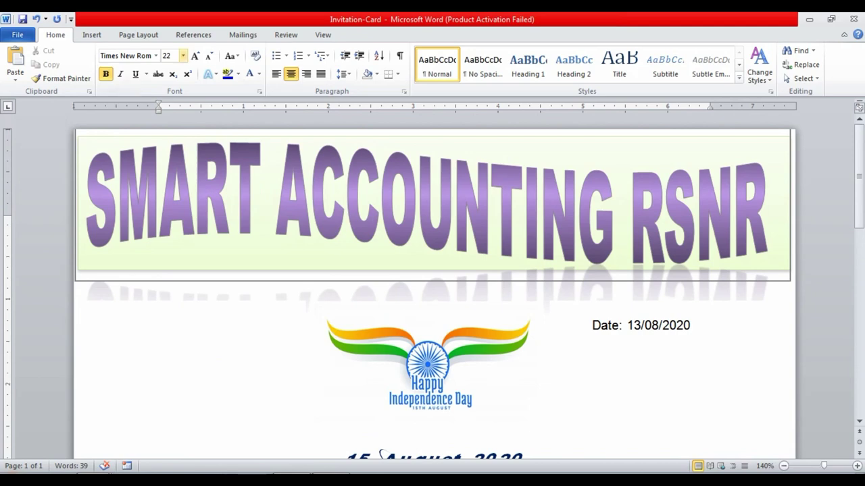
{"action": "left_click", "coordinate": [243, 35]}
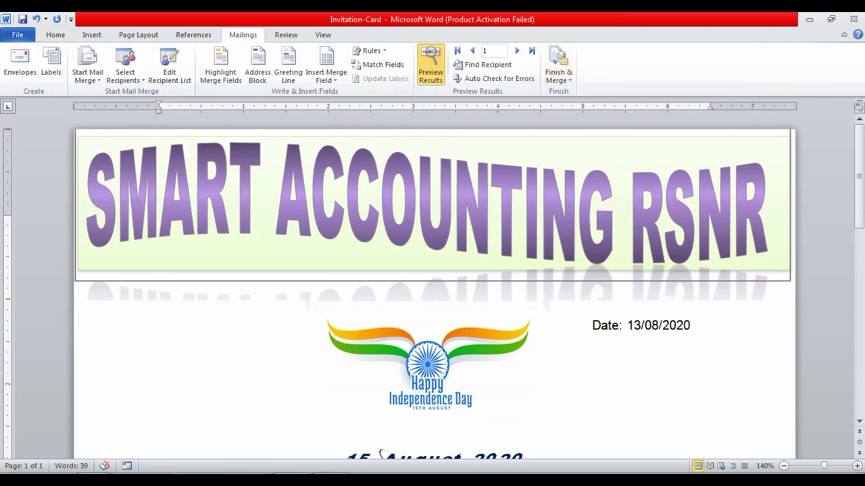
{"action": "scroll", "coordinate": [432, 291], "scroll_direction": "down", "scroll_amount": 3}
{"action": "scroll", "coordinate": [432, 291], "scroll_direction": "up", "scroll_amount": 3}
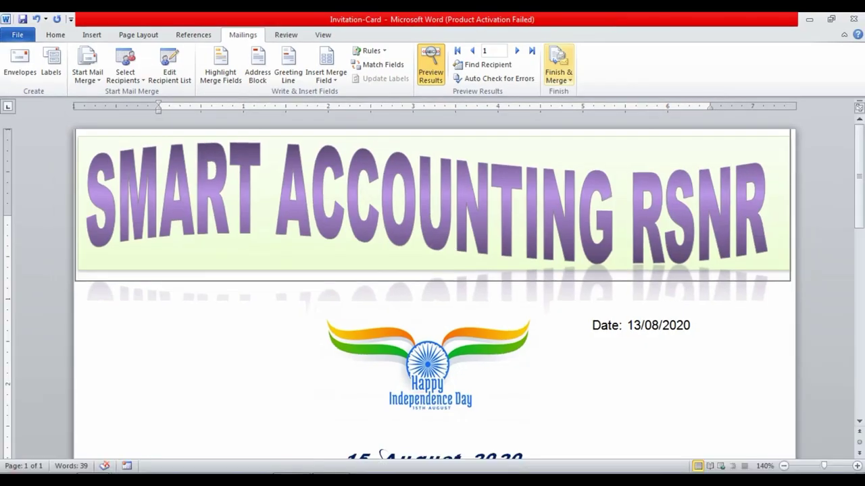
- Finish & Merge to Edit Individual Documents, merging All records into Letters1
{"action": "left_click", "coordinate": [558, 74]}
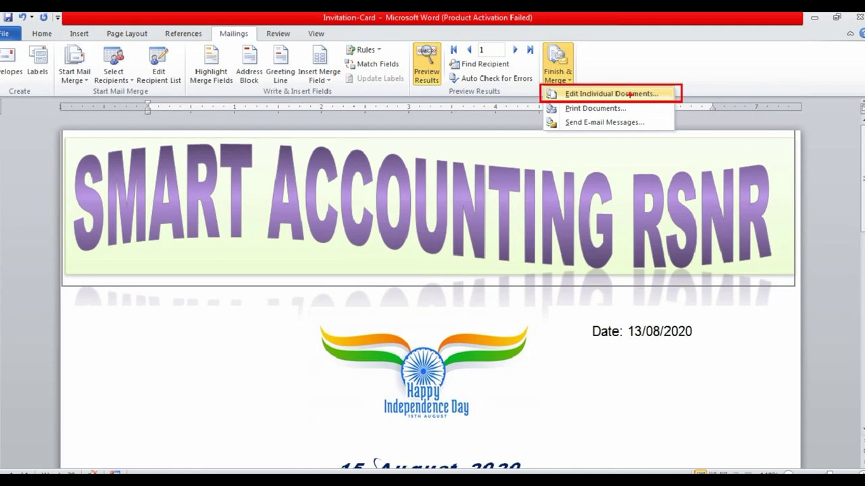
{"action": "left_click", "coordinate": [649, 92]}
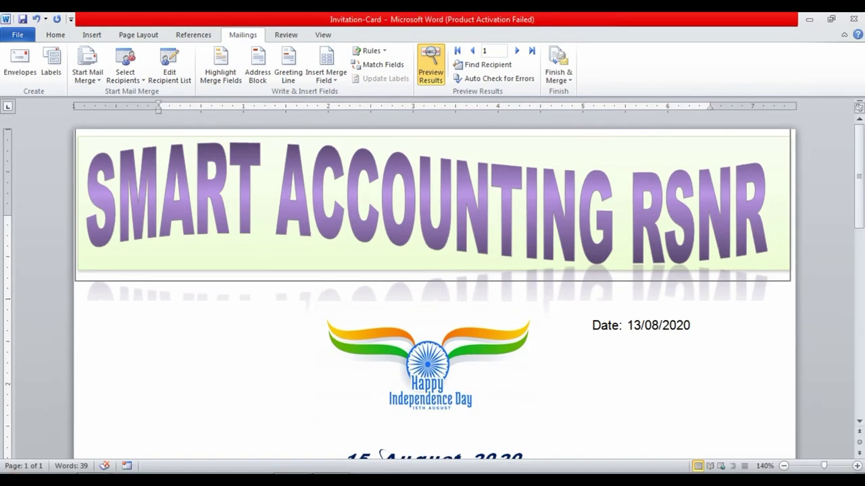
{"action": "left_click", "coordinate": [558, 74]}
{"action": "left_click", "coordinate": [611, 93]}
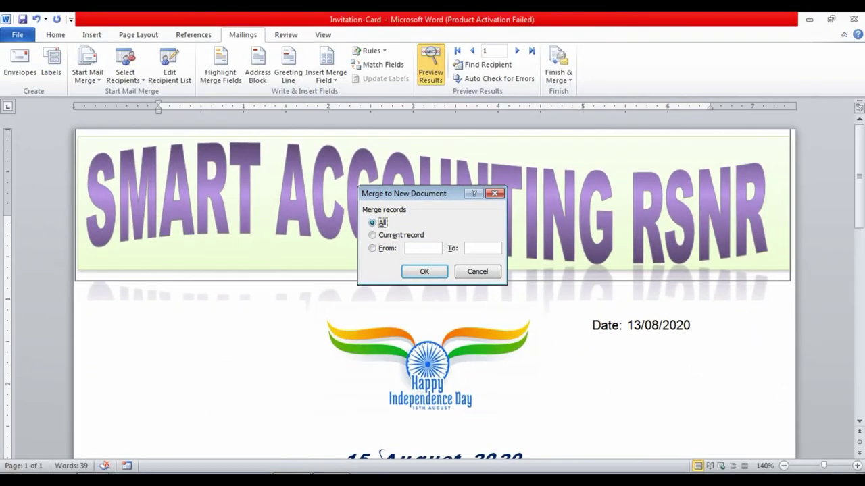
{"action": "left_click", "coordinate": [424, 271]}
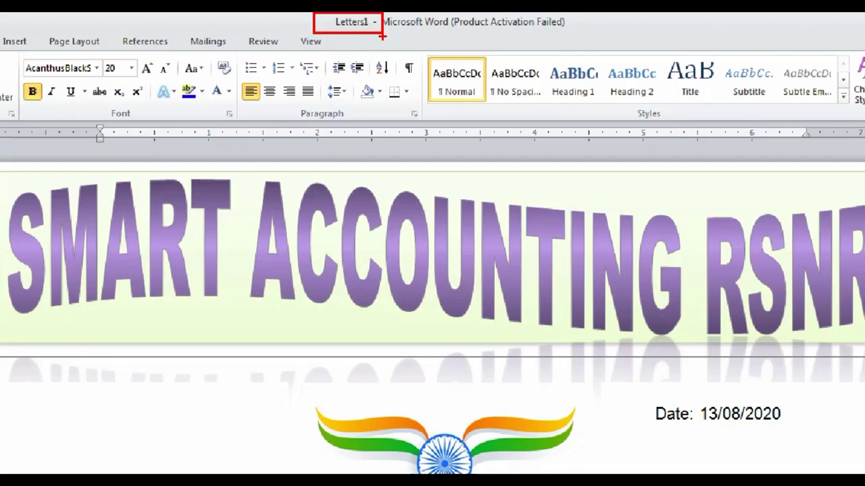
{"action": "scroll", "coordinate": [382, 125], "scroll_direction": "down", "scroll_amount": 3}
{"action": "scroll", "coordinate": [382, 125], "scroll_direction": "down", "scroll_amount": 5}
{"action": "scroll", "coordinate": [432, 283], "scroll_direction": "up", "scroll_amount": 10}
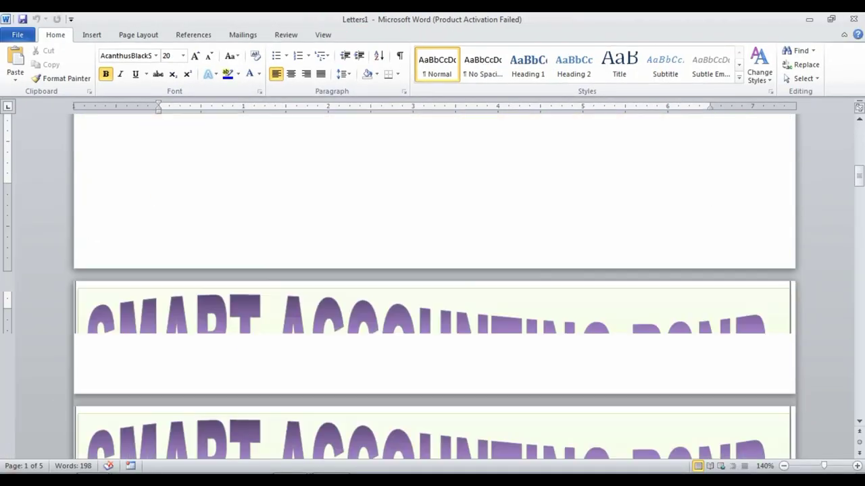
{"action": "scroll", "coordinate": [432, 284], "scroll_direction": "down", "scroll_amount": 6}
{"action": "scroll", "coordinate": [381, 356], "scroll_direction": "up", "scroll_amount": 3}
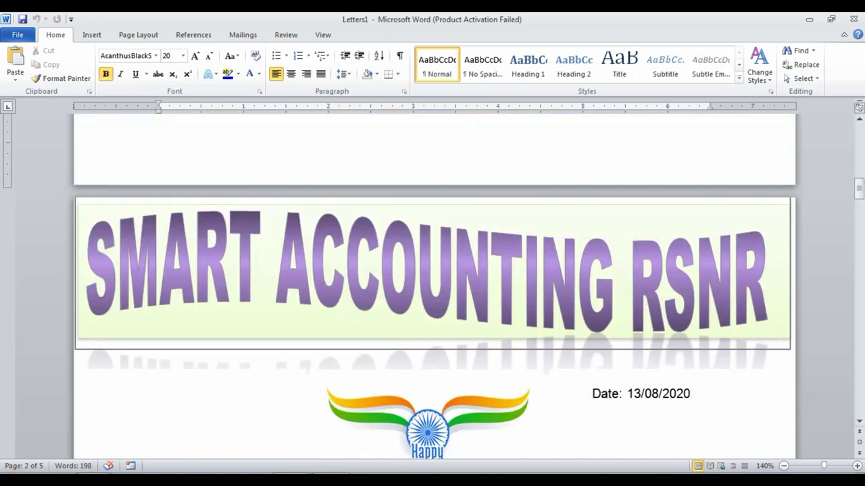
{"action": "scroll", "coordinate": [380, 357], "scroll_direction": "down", "scroll_amount": 3}
{"action": "scroll", "coordinate": [380, 357], "scroll_direction": "down", "scroll_amount": 5}
{"action": "scroll", "coordinate": [381, 357], "scroll_direction": "down", "scroll_amount": 2}
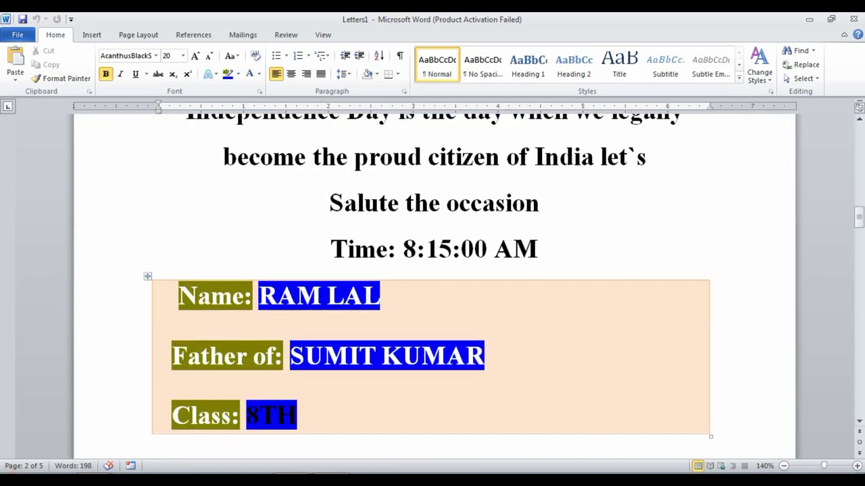
{"action": "scroll", "coordinate": [432, 284], "scroll_direction": "down", "scroll_amount": 3}
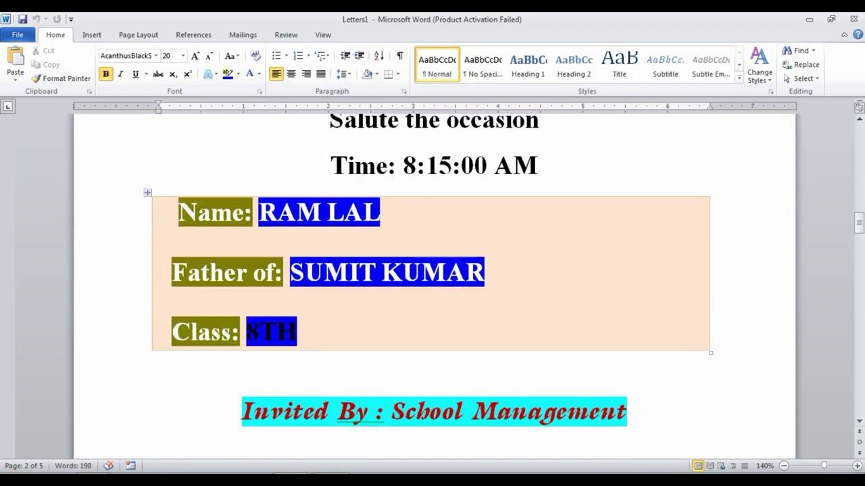
{"action": "scroll", "coordinate": [432, 284], "scroll_direction": "down", "scroll_amount": 3}
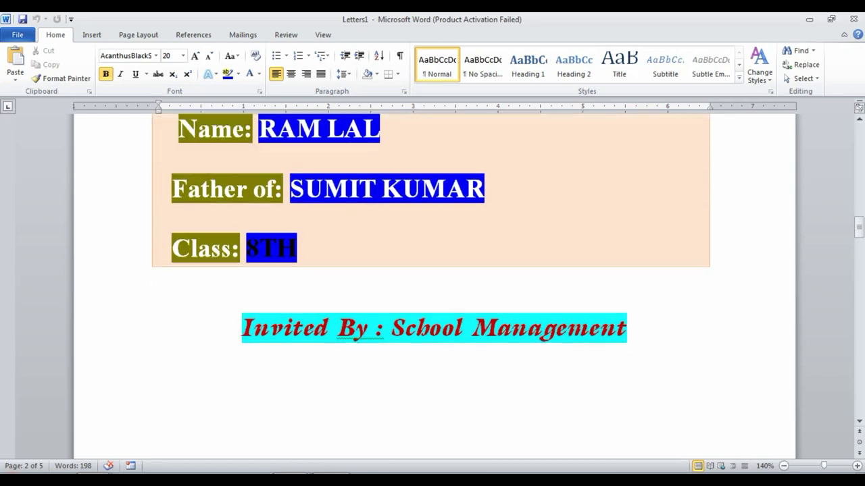
{"action": "scroll", "coordinate": [433, 284], "scroll_direction": "down", "scroll_amount": 6}
{"action": "scroll", "coordinate": [432, 283], "scroll_direction": "down", "scroll_amount": 9}
{"action": "scroll", "coordinate": [432, 284], "scroll_direction": "down", "scroll_amount": 6}
{"action": "scroll", "coordinate": [380, 255], "scroll_direction": "down", "scroll_amount": 5}
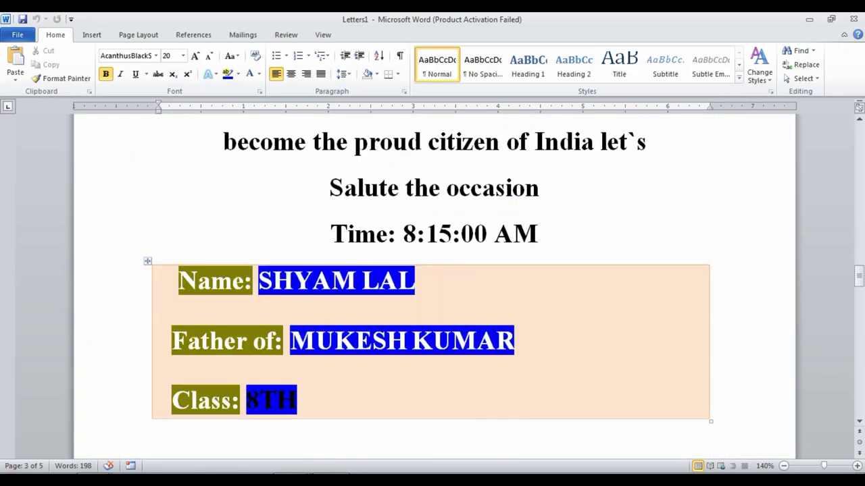
{"action": "scroll", "coordinate": [433, 284], "scroll_direction": "down", "scroll_amount": 5}
{"action": "scroll", "coordinate": [432, 284], "scroll_direction": "down", "scroll_amount": 7}
{"action": "scroll", "coordinate": [432, 284], "scroll_direction": "down", "scroll_amount": 7}
{"action": "scroll", "coordinate": [432, 283], "scroll_direction": "down", "scroll_amount": 7}
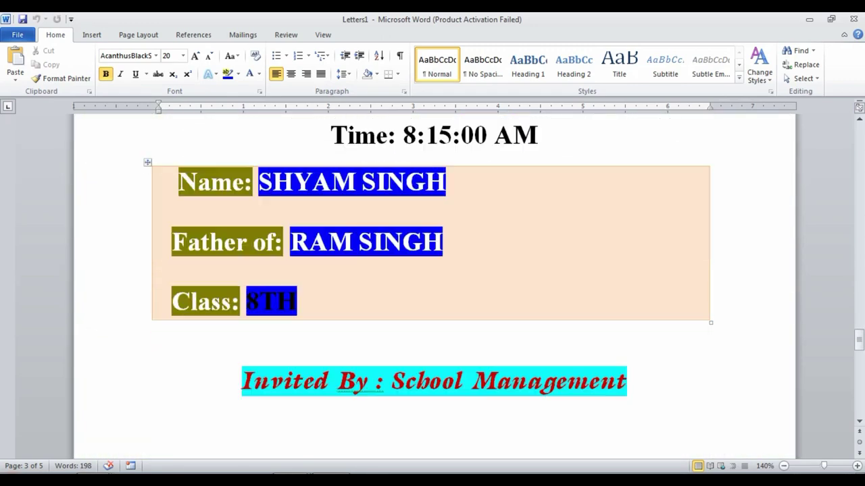
{"action": "scroll", "coordinate": [433, 283], "scroll_direction": "down", "scroll_amount": 1}
{"action": "scroll", "coordinate": [432, 284], "scroll_direction": "down", "scroll_amount": 10}
{"action": "scroll", "coordinate": [432, 284], "scroll_direction": "down", "scroll_amount": 12}
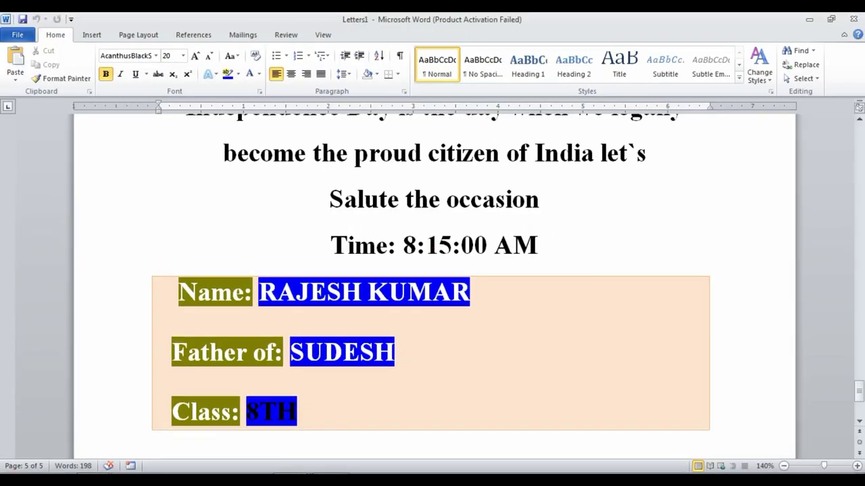
{"action": "scroll", "coordinate": [432, 270], "scroll_direction": "down", "scroll_amount": 5}
{"action": "scroll", "coordinate": [432, 270], "scroll_direction": "up", "scroll_amount": 15}
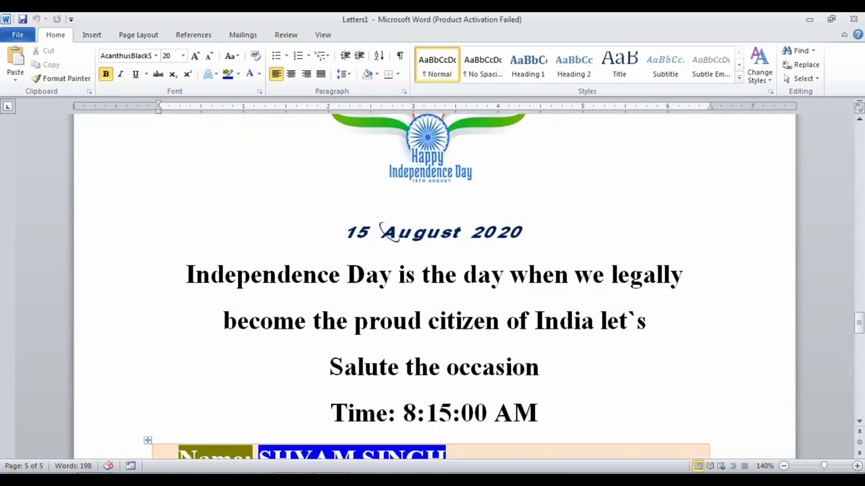
{"action": "scroll", "coordinate": [380, 399], "scroll_direction": "up", "scroll_amount": 10}
{"action": "scroll", "coordinate": [380, 400], "scroll_direction": "up", "scroll_amount": 10}
{"action": "scroll", "coordinate": [380, 400], "scroll_direction": "up", "scroll_amount": 10}
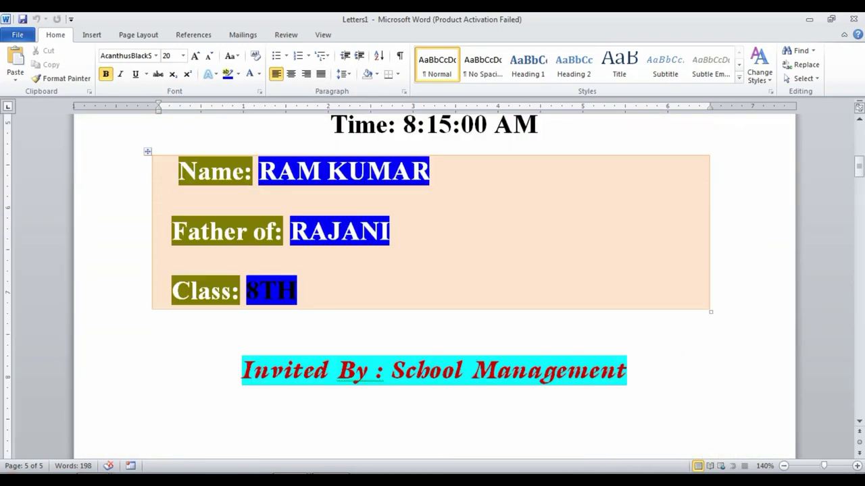
{"action": "scroll", "coordinate": [381, 400], "scroll_direction": "up", "scroll_amount": 10}
{"action": "scroll", "coordinate": [160, 221], "scroll_direction": "up", "scroll_amount": 2}
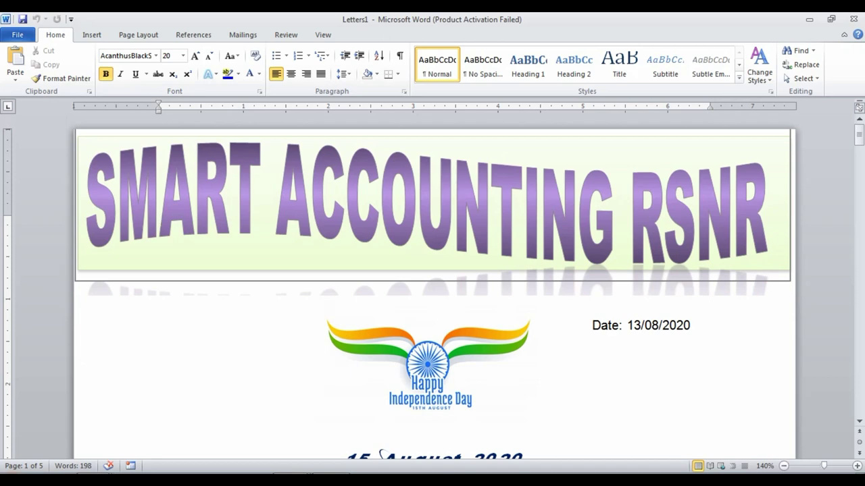
{"action": "scroll", "coordinate": [433, 284], "scroll_direction": "down", "scroll_amount": 1}
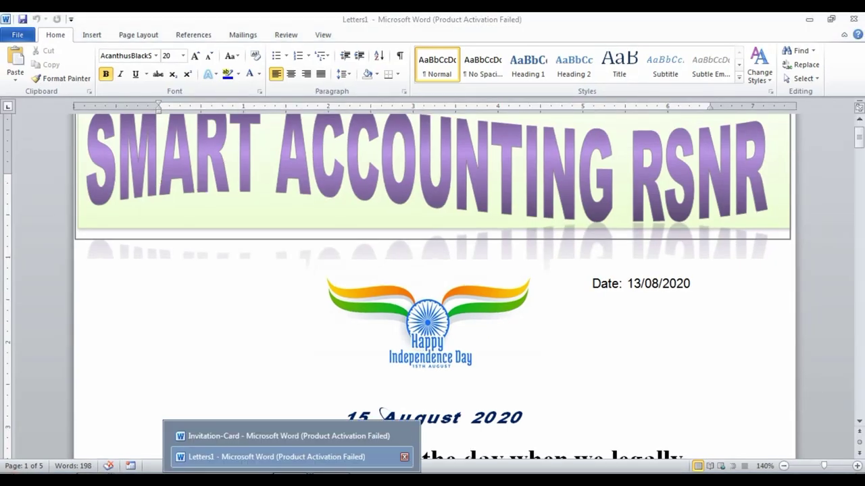
- Switch between the Invitation-Card and Letters1 windows to compare them
{"action": "left_click", "coordinate": [232, 437]}
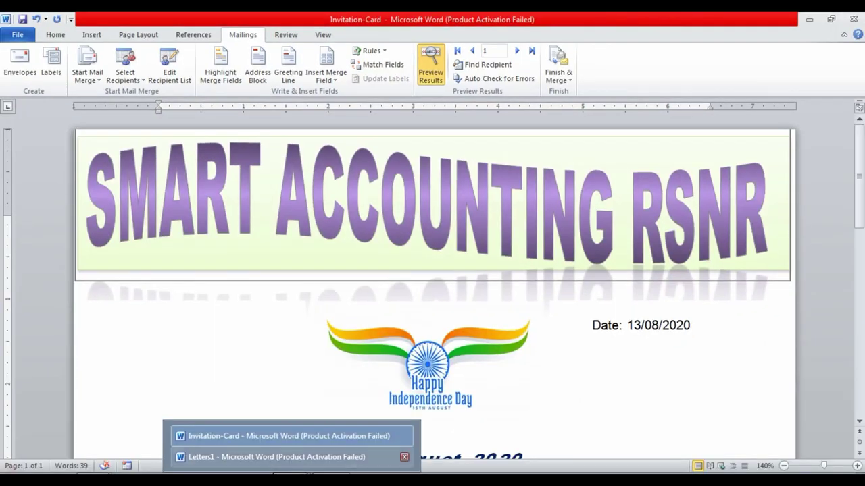
{"action": "left_click", "coordinate": [223, 454]}
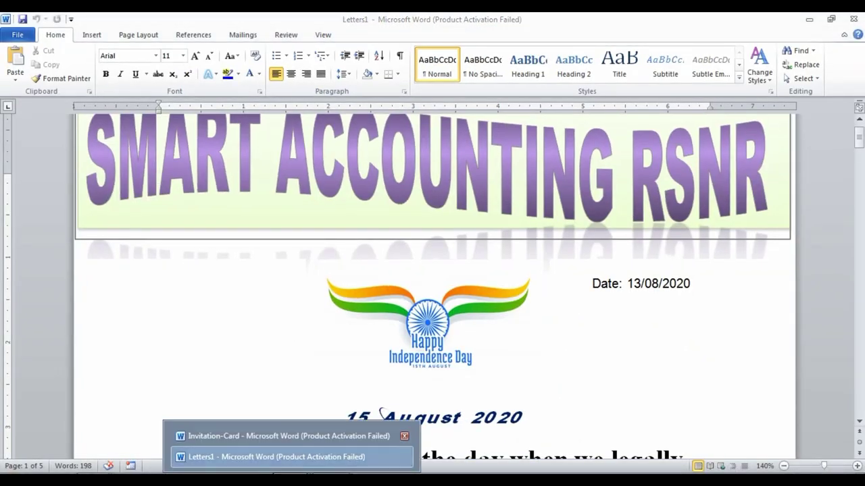
{"action": "left_click", "coordinate": [223, 435]}
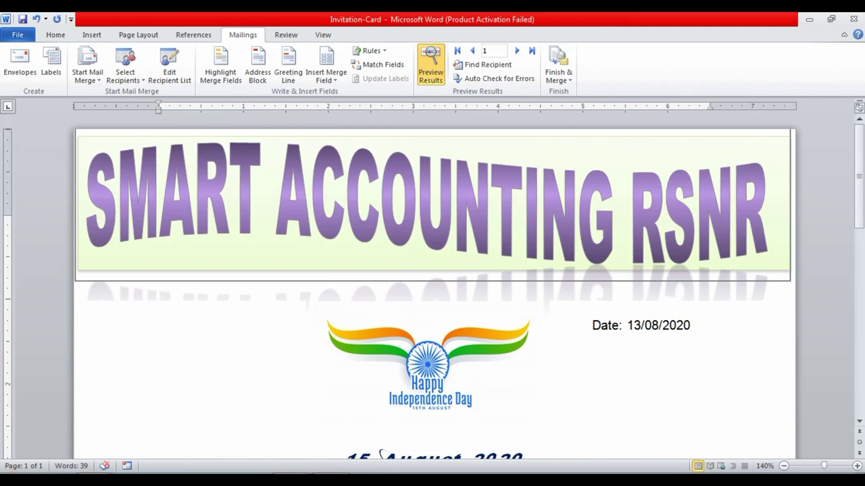
- Close Letters1 without saving and scroll Invitation-Card to its name table
{"action": "mouse_move", "coordinate": [290, 479]}
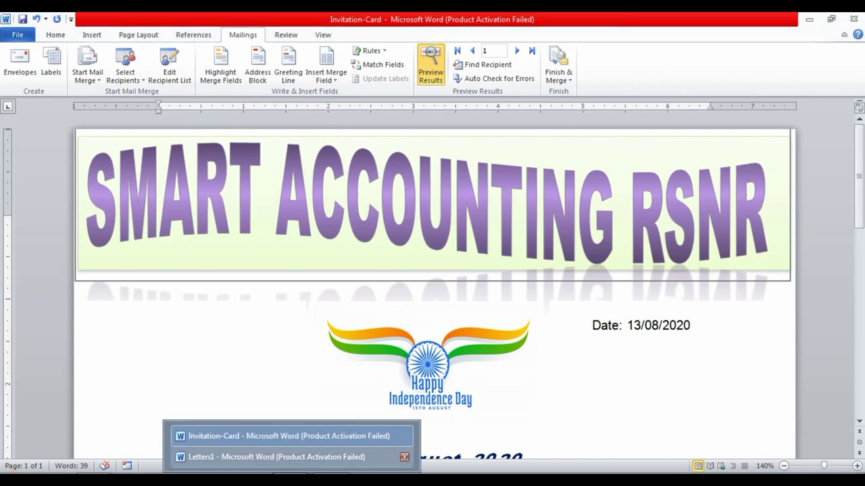
{"action": "left_click", "coordinate": [404, 456]}
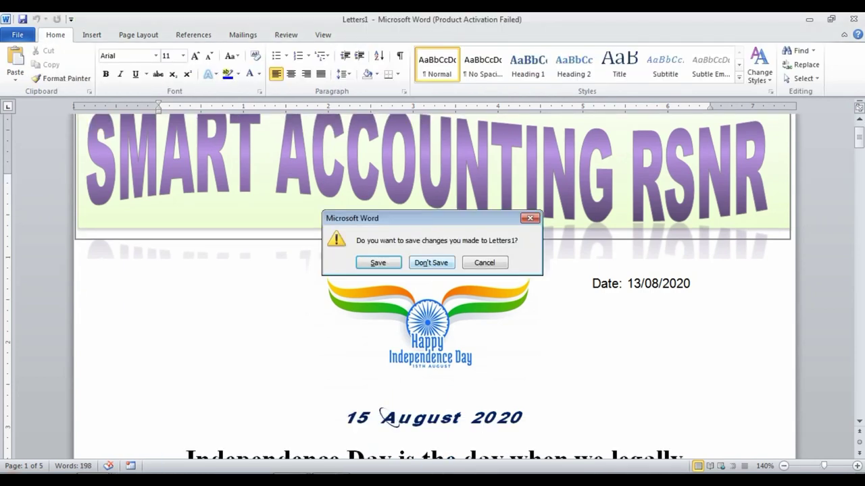
{"action": "key", "text": "n"}
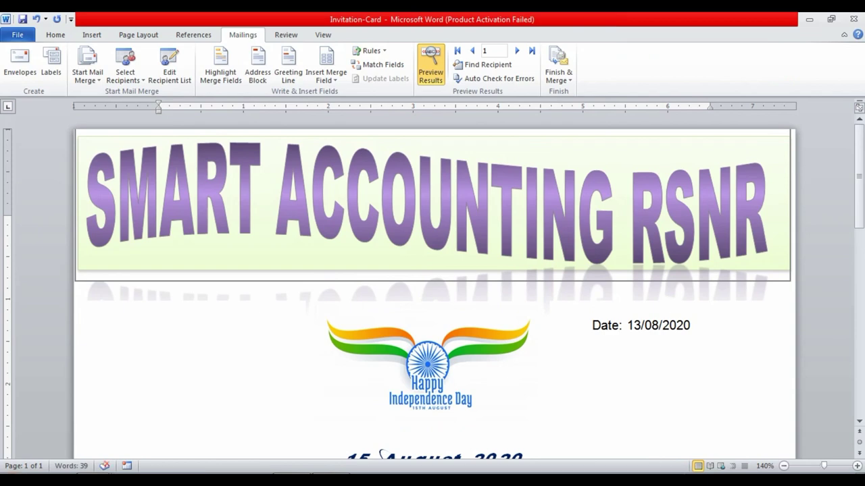
{"action": "scroll", "coordinate": [433, 283], "scroll_direction": "down", "scroll_amount": 3}
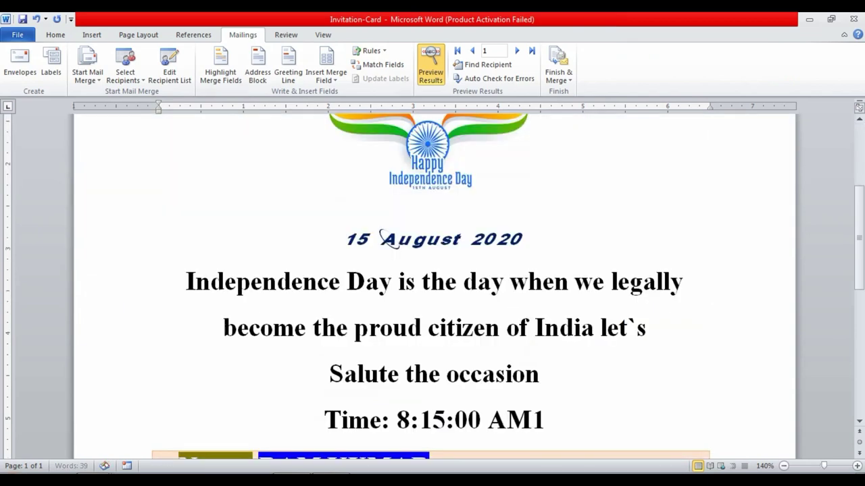
{"action": "scroll", "coordinate": [432, 283], "scroll_direction": "down", "scroll_amount": 5}
{"action": "scroll", "coordinate": [432, 284], "scroll_direction": "up", "scroll_amount": 1}
{"action": "scroll", "coordinate": [432, 283], "scroll_direction": "up", "scroll_amount": 5}
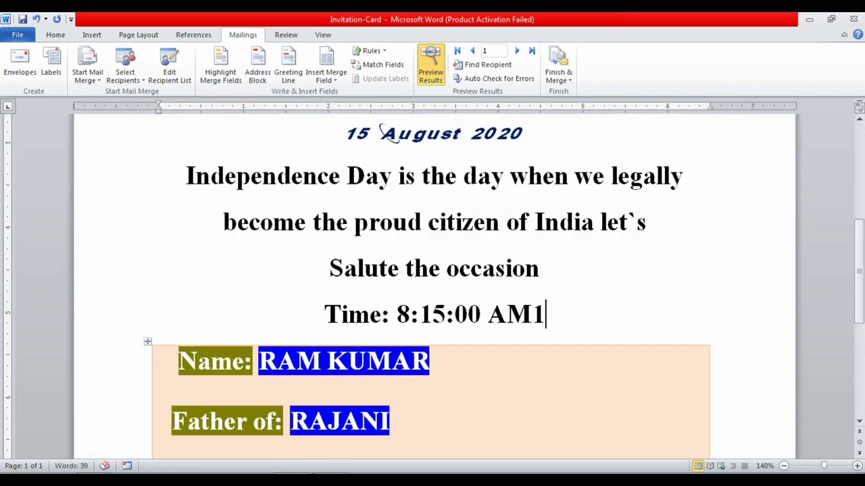
{"action": "scroll", "coordinate": [432, 283], "scroll_direction": "down", "scroll_amount": 3}
- Shrink the name table's font and remove its blue highlighting
{"action": "left_click_drag", "start_coordinate": [298, 354], "coordinate": [441, 237]}
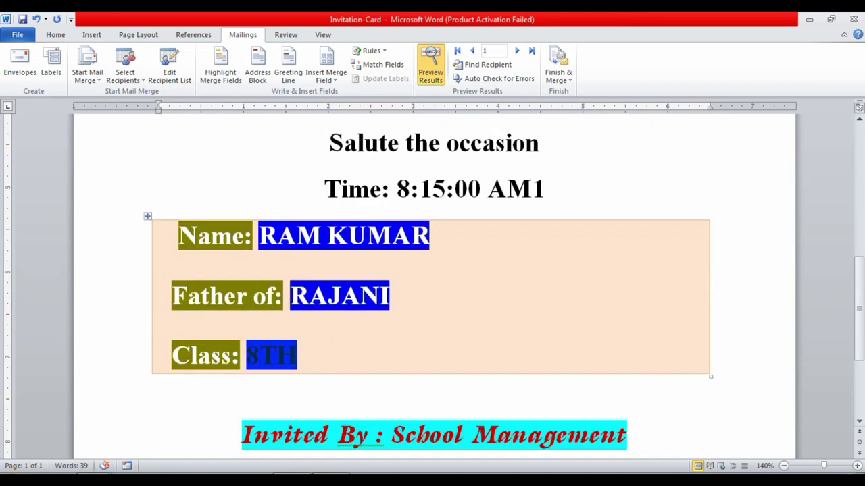
{"action": "left_click", "coordinate": [56, 35]}
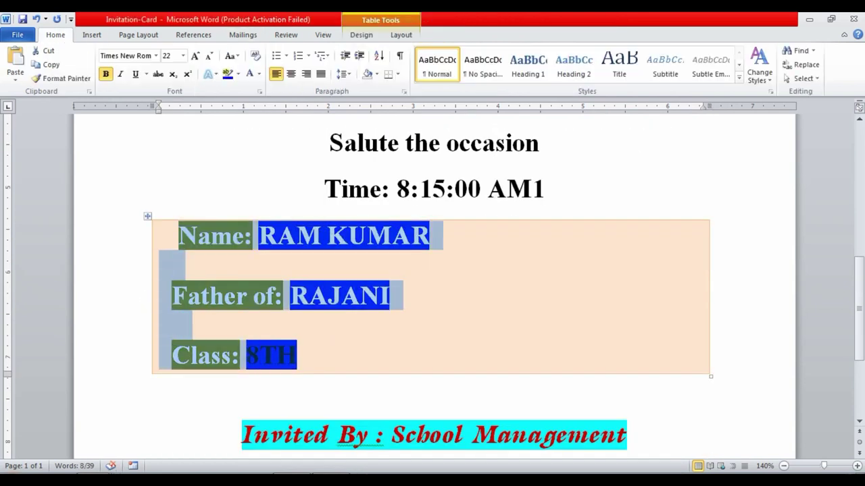
{"action": "left_click", "coordinate": [210, 56]}
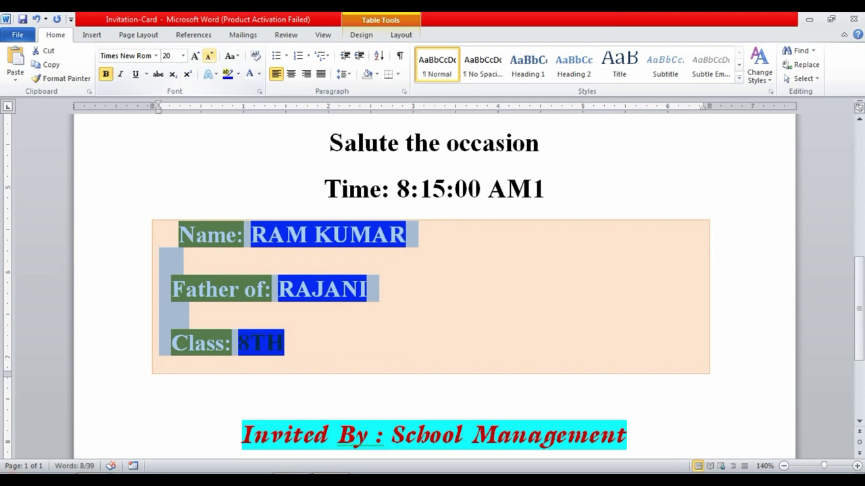
{"action": "left_click", "coordinate": [237, 73]}
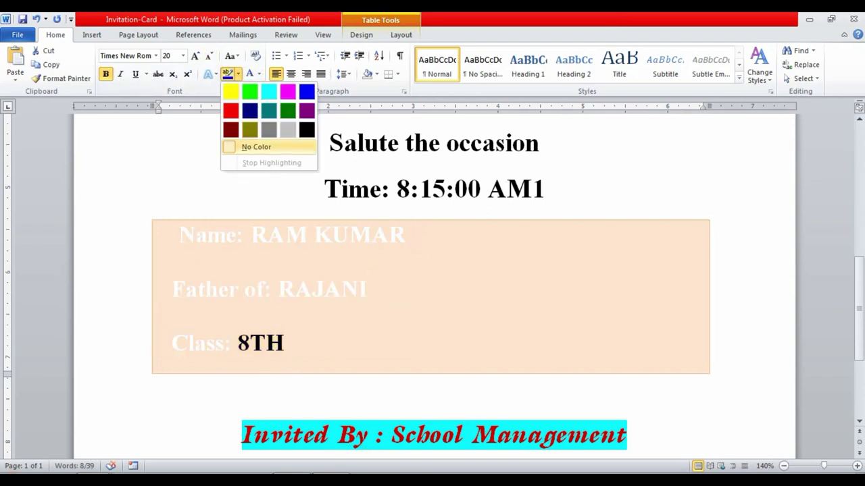
{"action": "left_click", "coordinate": [256, 146]}
- Set the name table's text colour to Automatic black
{"action": "left_click_drag", "start_coordinate": [284, 343], "coordinate": [177, 235]}
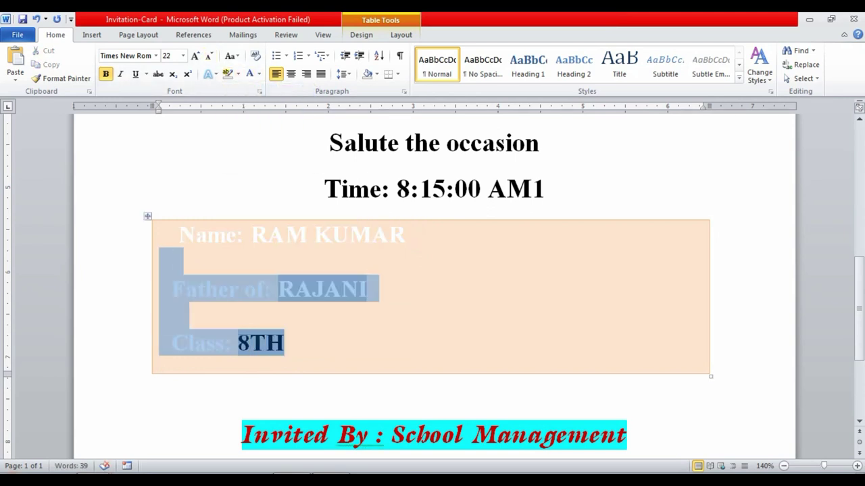
{"action": "left_click", "coordinate": [180, 234]}
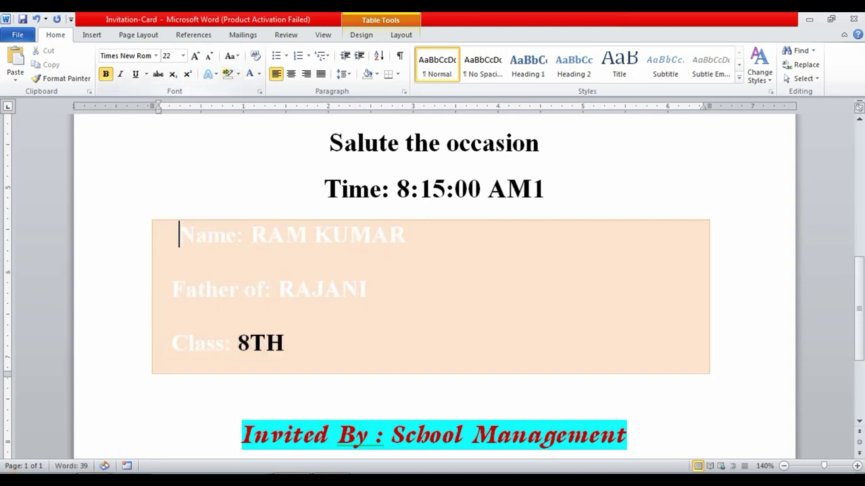
{"action": "mouse_move", "coordinate": [285, 344]}
{"action": "left_mouse_down"}
{"action": "mouse_move", "coordinate": [174, 261]}
{"action": "mouse_move", "coordinate": [175, 234]}
{"action": "left_mouse_up"}
{"action": "left_click", "coordinate": [259, 74]}
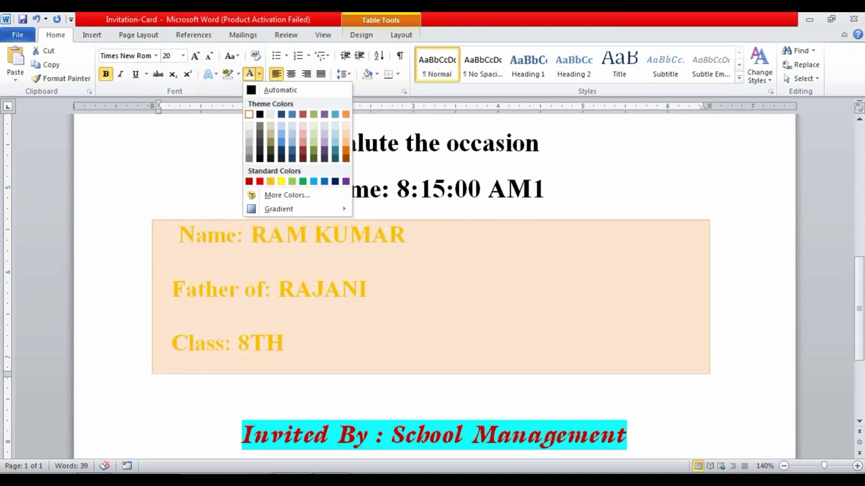
{"action": "left_click", "coordinate": [280, 90]}
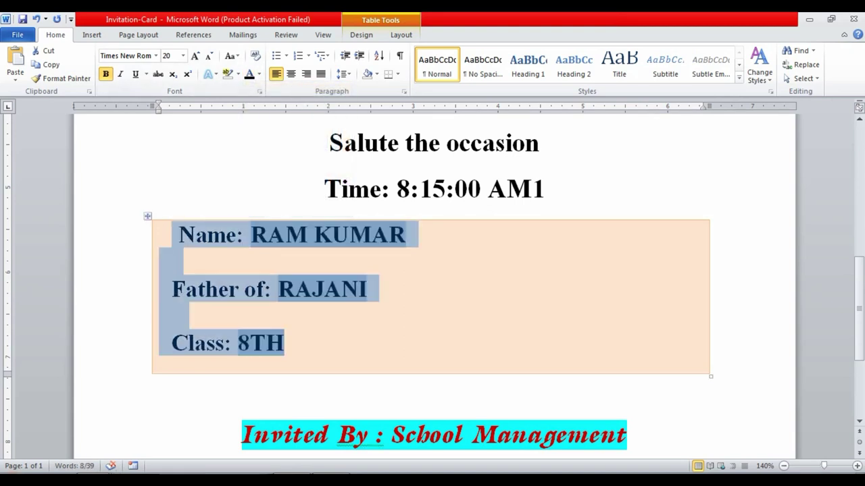
{"action": "left_click", "coordinate": [177, 315]}
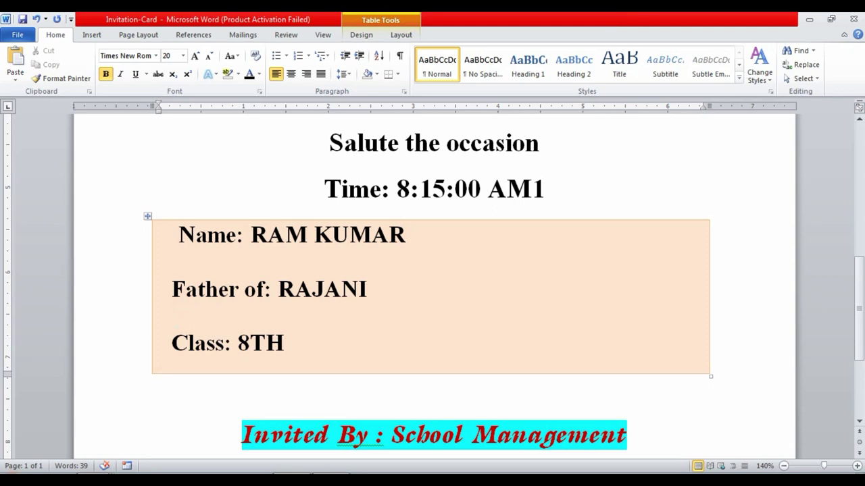
- Delete the stray 1 after 8:15:00 AM and colour the time value purple
{"action": "left_click", "coordinate": [546, 189]}
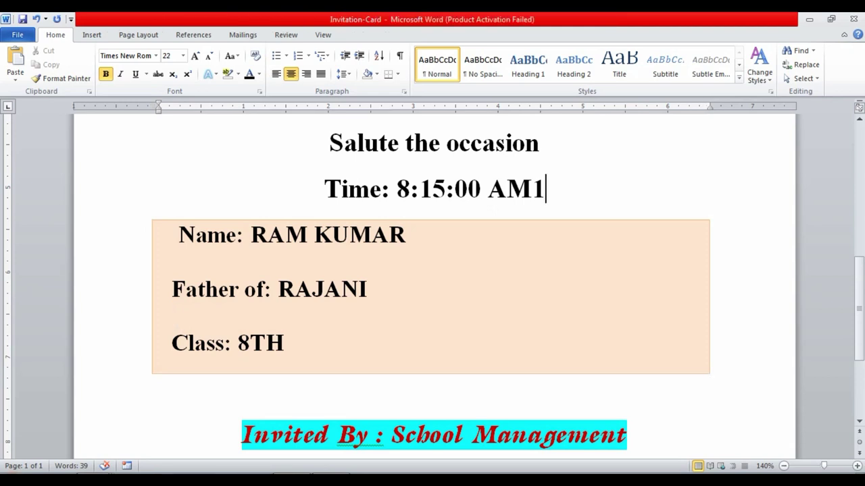
{"action": "left_click_drag", "start_coordinate": [397, 189], "coordinate": [532, 189]}
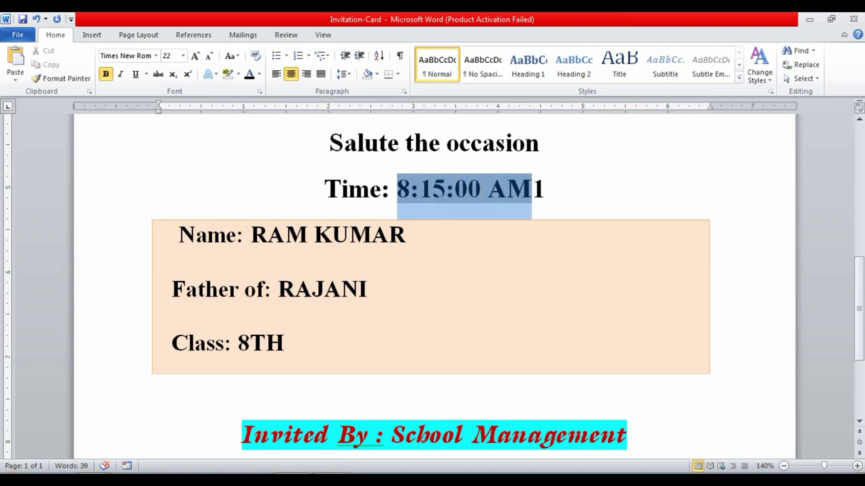
{"action": "left_click", "coordinate": [546, 189]}
{"action": "key", "text": "BackSpace"}
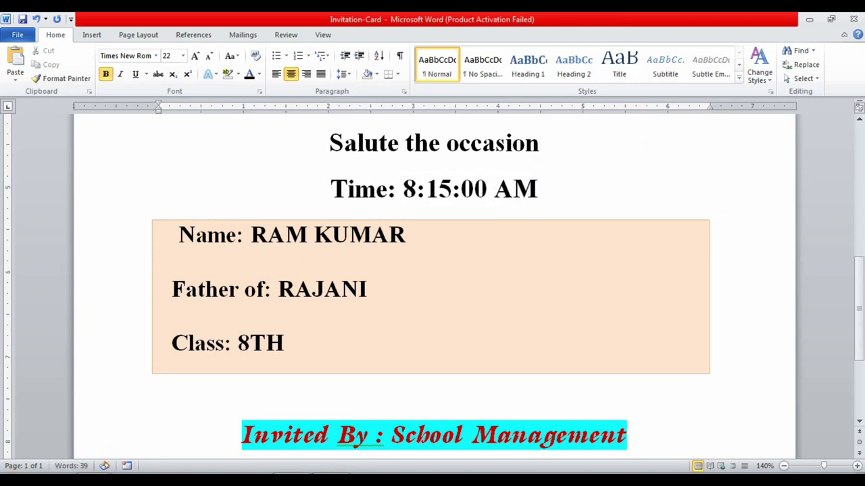
{"action": "left_click_drag", "start_coordinate": [403, 190], "coordinate": [537, 189]}
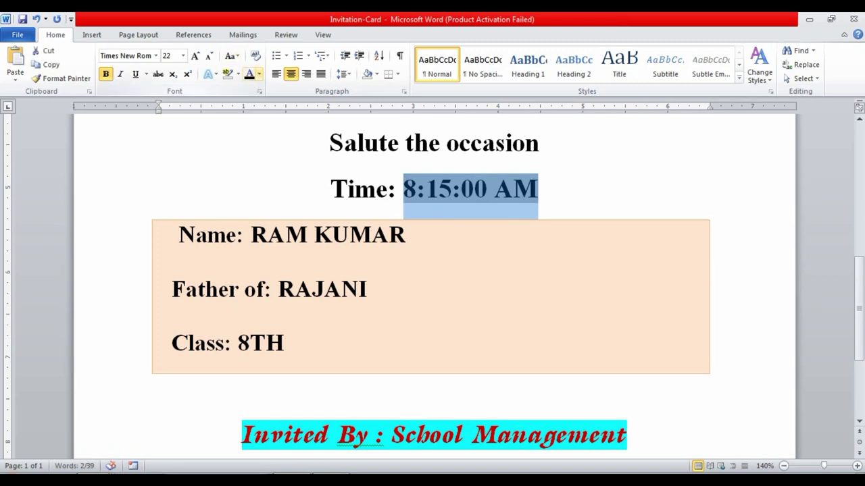
{"action": "left_click", "coordinate": [258, 73]}
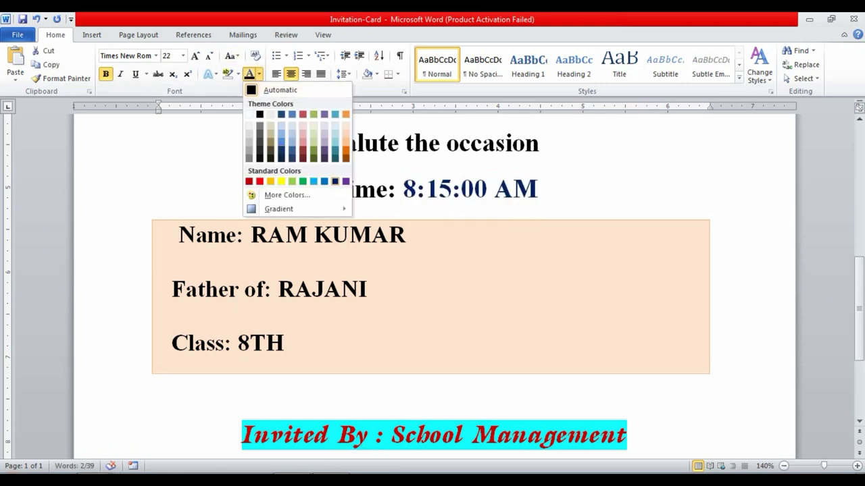
{"action": "left_click", "coordinate": [345, 182]}
{"action": "left_click", "coordinate": [539, 189]}
{"action": "scroll", "coordinate": [539, 190], "scroll_direction": "up", "scroll_amount": 3}
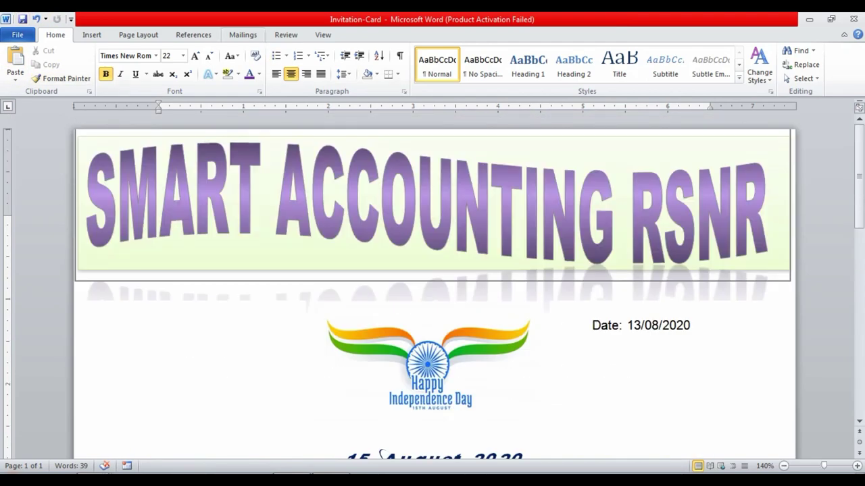
{"action": "left_click", "coordinate": [243, 35]}
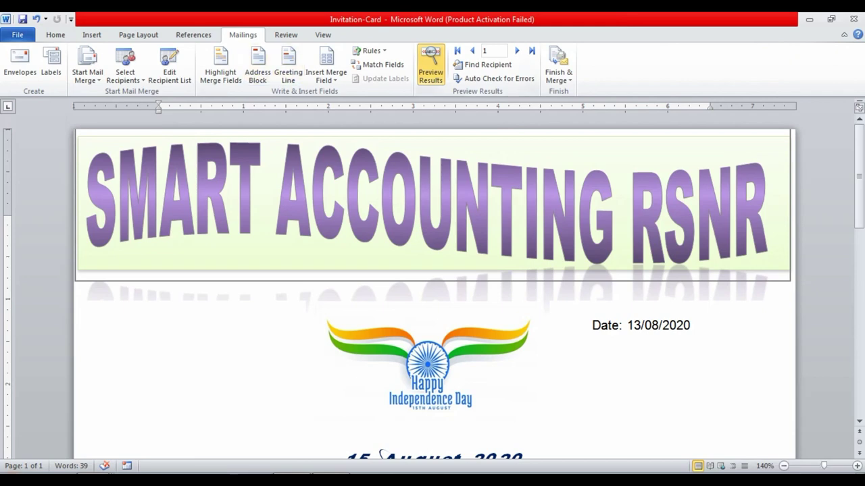
- Toggle the field codes, then re-enable Preview Results to show record 1's data
{"action": "key", "text": "alt+shift+k"}
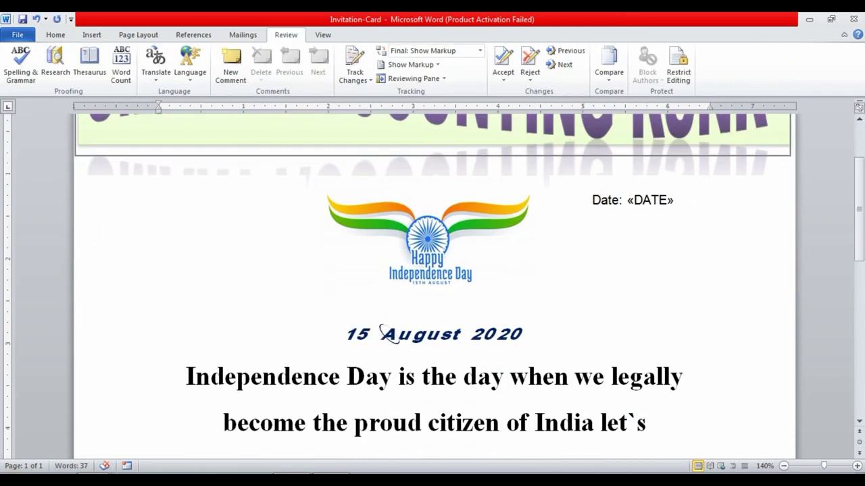
{"action": "scroll", "coordinate": [433, 284], "scroll_direction": "down", "scroll_amount": 4}
{"action": "scroll", "coordinate": [432, 284], "scroll_direction": "down", "scroll_amount": 2}
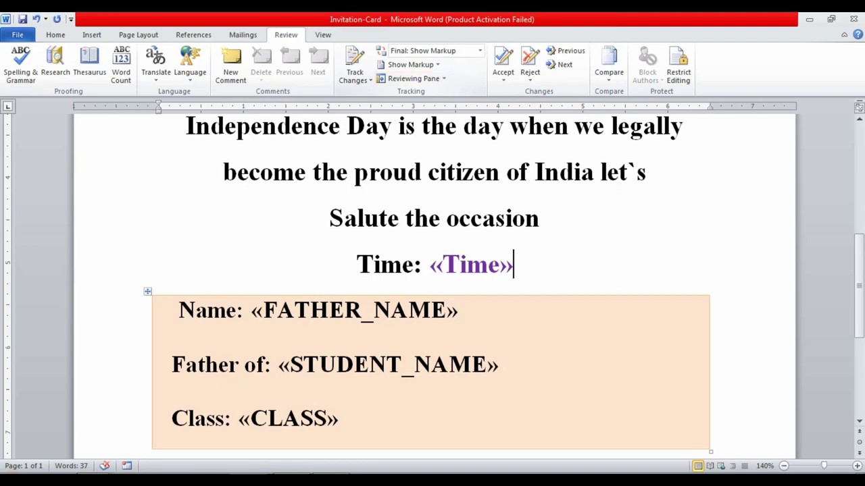
{"action": "left_click", "coordinate": [242, 34]}
{"action": "left_click", "coordinate": [430, 65]}
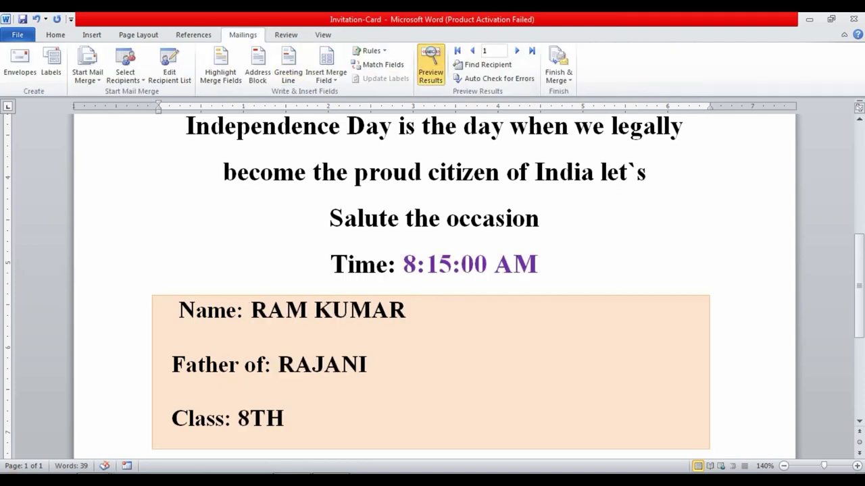
{"action": "scroll", "coordinate": [432, 284], "scroll_direction": "up", "scroll_amount": 2}
{"action": "scroll", "coordinate": [432, 284], "scroll_direction": "up", "scroll_amount": 3}
{"action": "scroll", "coordinate": [432, 284], "scroll_direction": "up", "scroll_amount": 3}
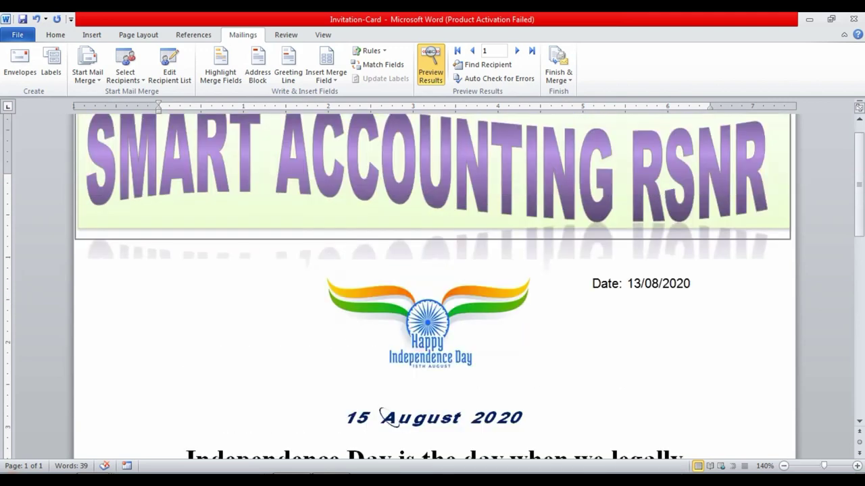
{"action": "scroll", "coordinate": [380, 413], "scroll_direction": "down", "scroll_amount": 6}
{"action": "scroll", "coordinate": [381, 413], "scroll_direction": "down", "scroll_amount": 8}
{"action": "scroll", "coordinate": [433, 284], "scroll_direction": "up", "scroll_amount": 8}
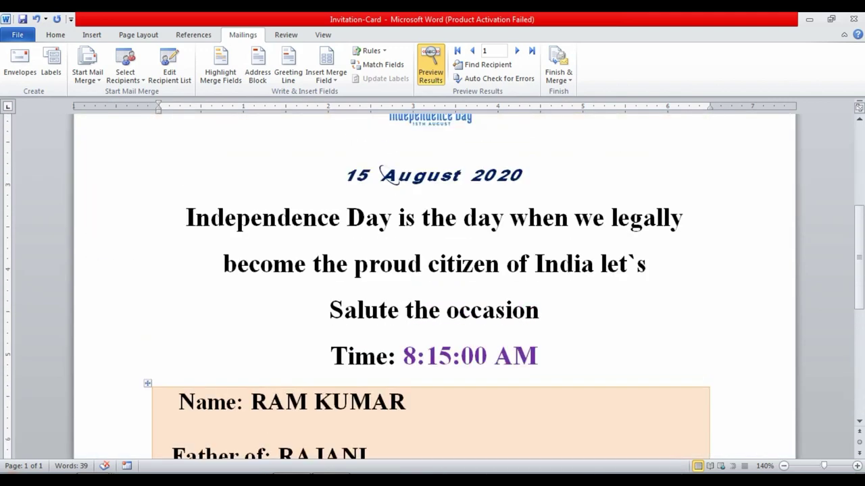
- Finish & Merge to individual documents, merging All records into Letters2
{"action": "left_click", "coordinate": [558, 68]}
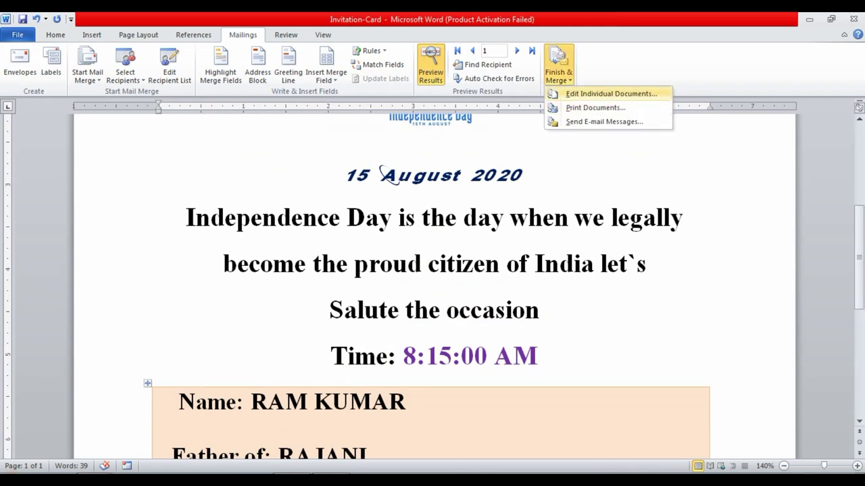
{"action": "left_click", "coordinate": [597, 94]}
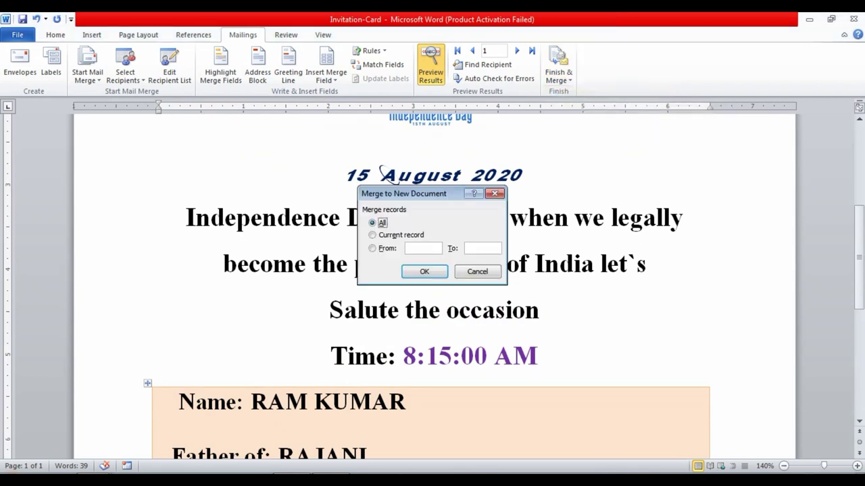
{"action": "left_click", "coordinate": [424, 272]}
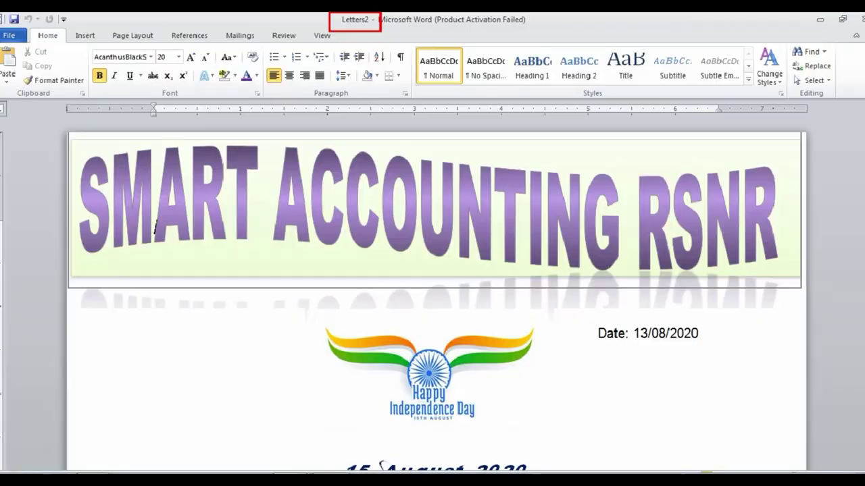
- Scroll through Letters2 to confirm each merged letter shows a different student's details
{"action": "scroll", "coordinate": [432, 283], "scroll_direction": "down", "scroll_amount": 3}
{"action": "scroll", "coordinate": [432, 284], "scroll_direction": "down", "scroll_amount": 2}
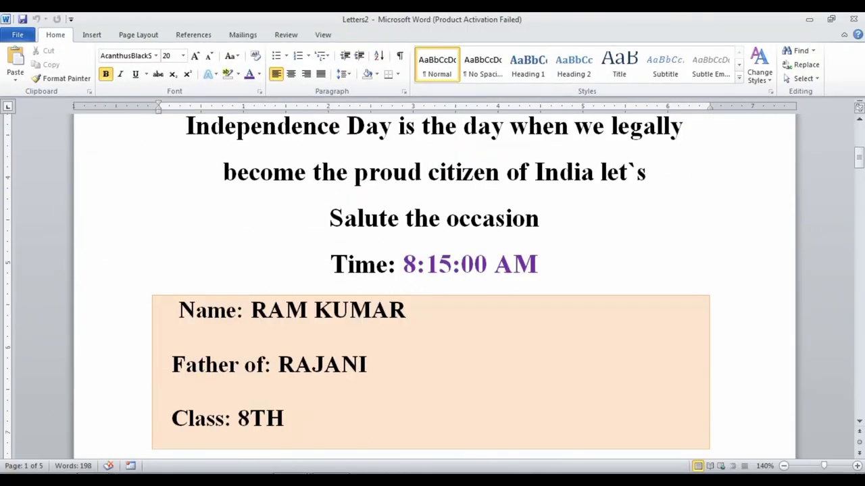
{"action": "scroll", "coordinate": [433, 283], "scroll_direction": "down", "scroll_amount": 5}
{"action": "scroll", "coordinate": [432, 284], "scroll_direction": "down", "scroll_amount": 6}
{"action": "scroll", "coordinate": [432, 284], "scroll_direction": "down", "scroll_amount": 4}
{"action": "scroll", "coordinate": [432, 283], "scroll_direction": "down", "scroll_amount": 1}
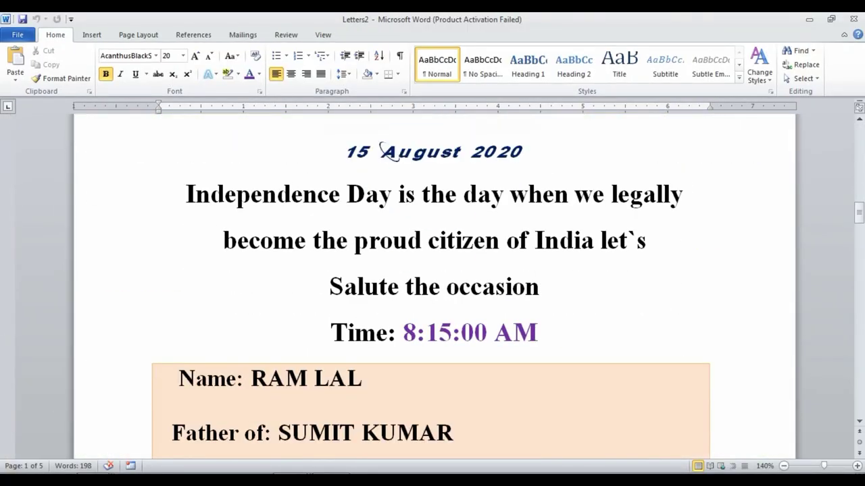
{"action": "scroll", "coordinate": [433, 283], "scroll_direction": "down", "scroll_amount": 1}
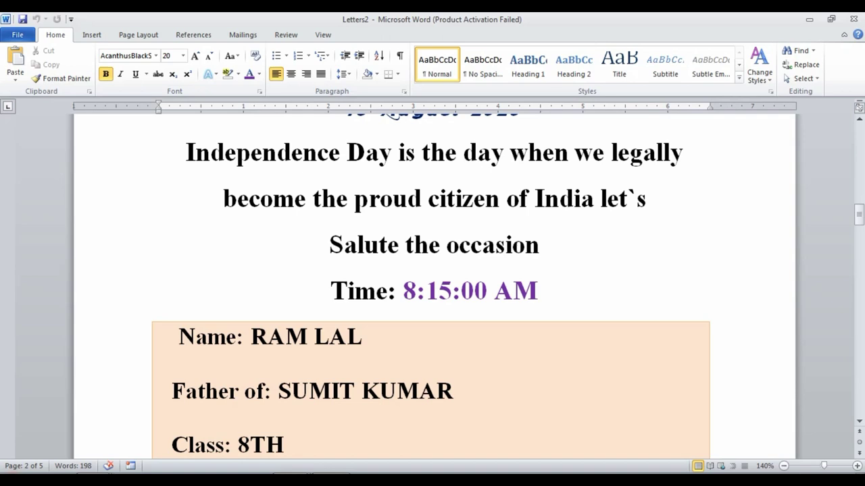
{"action": "scroll", "coordinate": [433, 284], "scroll_direction": "down", "scroll_amount": 7}
{"action": "scroll", "coordinate": [432, 284], "scroll_direction": "down", "scroll_amount": 4}
{"action": "scroll", "coordinate": [432, 283], "scroll_direction": "down", "scroll_amount": 3}
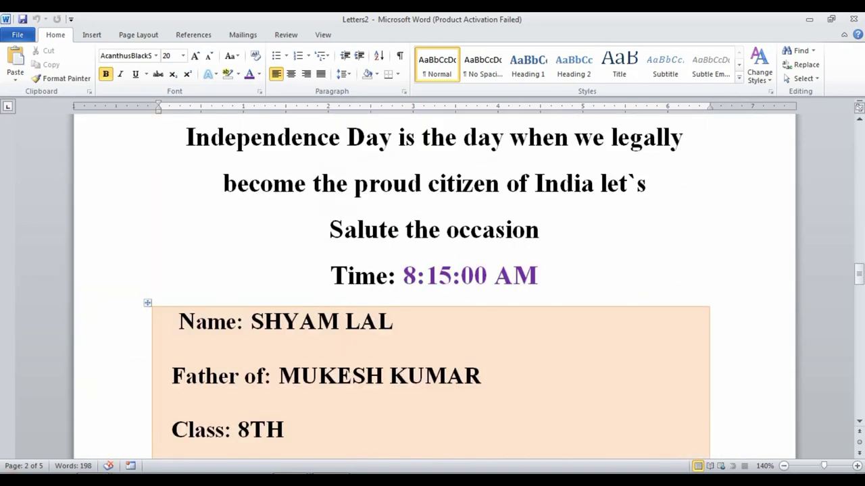
{"action": "scroll", "coordinate": [432, 284], "scroll_direction": "down", "scroll_amount": 1}
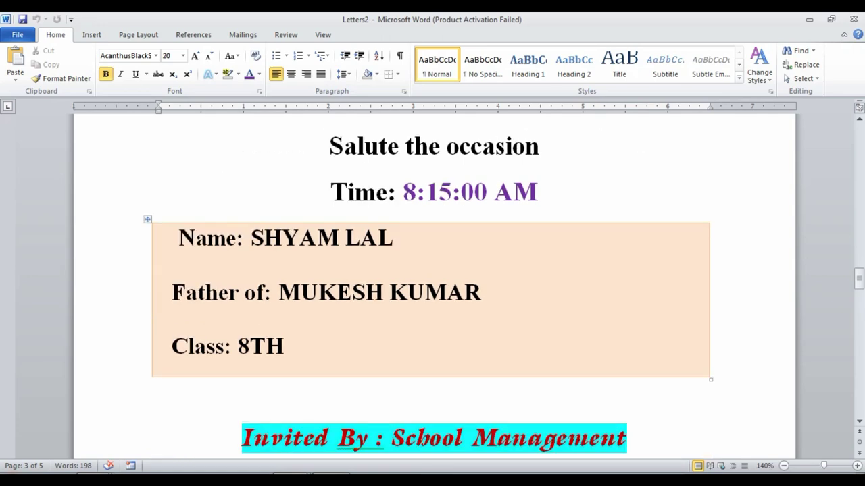
{"action": "scroll", "coordinate": [383, 287], "scroll_direction": "down", "scroll_amount": 1}
{"action": "scroll", "coordinate": [382, 287], "scroll_direction": "down", "scroll_amount": 3}
{"action": "scroll", "coordinate": [382, 287], "scroll_direction": "down", "scroll_amount": 2}
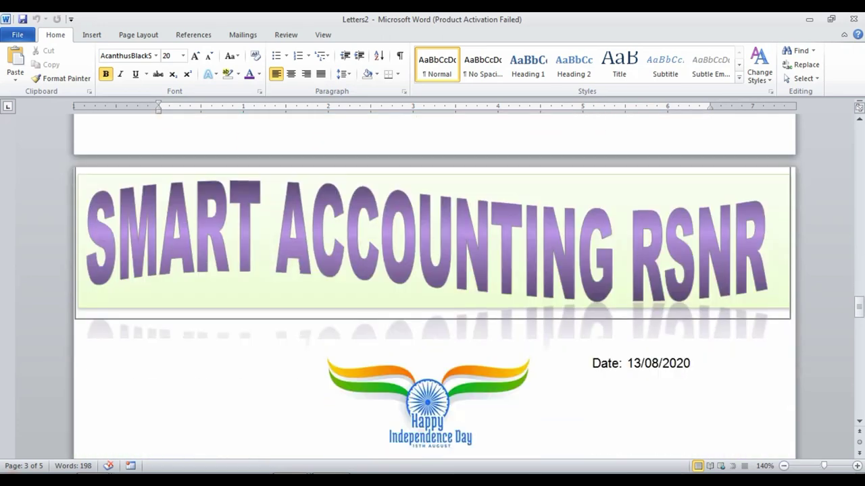
{"action": "scroll", "coordinate": [382, 287], "scroll_direction": "down", "scroll_amount": 3}
{"action": "scroll", "coordinate": [432, 284], "scroll_direction": "down", "scroll_amount": 3}
{"action": "scroll", "coordinate": [433, 284], "scroll_direction": "down", "scroll_amount": 3}
{"action": "scroll", "coordinate": [432, 283], "scroll_direction": "down", "scroll_amount": 3}
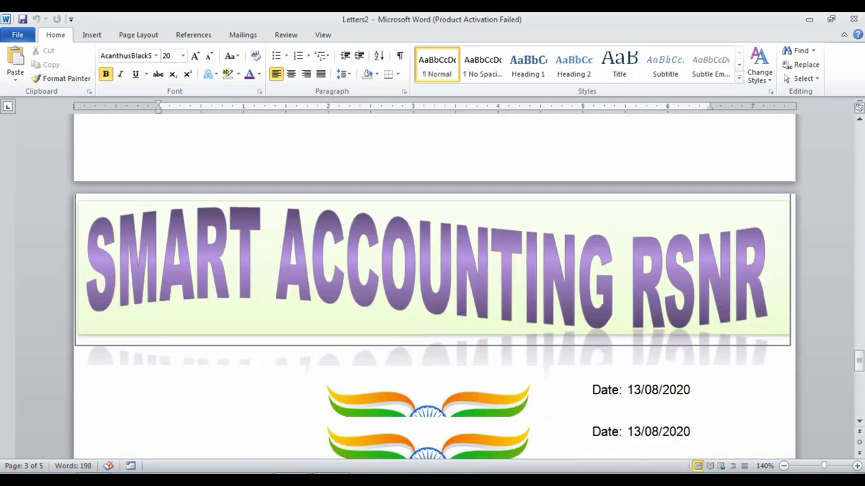
{"action": "scroll", "coordinate": [432, 284], "scroll_direction": "down", "scroll_amount": 3}
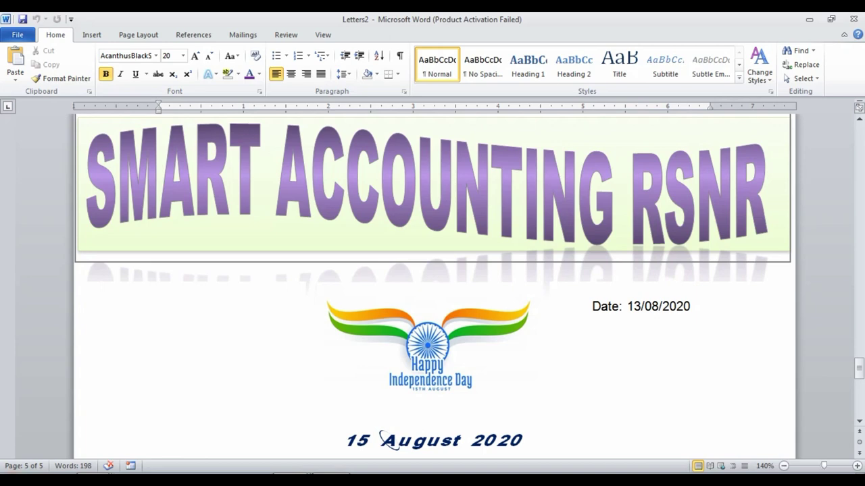
{"action": "scroll", "coordinate": [432, 284], "scroll_direction": "up", "scroll_amount": 5}
{"action": "scroll", "coordinate": [432, 284], "scroll_direction": "up", "scroll_amount": 5}
{"action": "scroll", "coordinate": [432, 284], "scroll_direction": "up", "scroll_amount": 5}
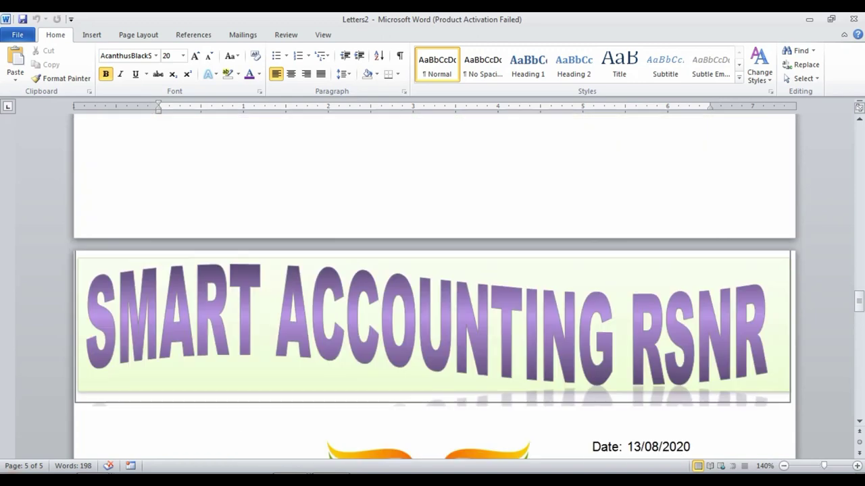
{"action": "scroll", "coordinate": [433, 284], "scroll_direction": "up", "scroll_amount": 5}
{"action": "scroll", "coordinate": [432, 284], "scroll_direction": "up", "scroll_amount": 3}
{"action": "scroll", "coordinate": [433, 283], "scroll_direction": "down", "scroll_amount": 7}
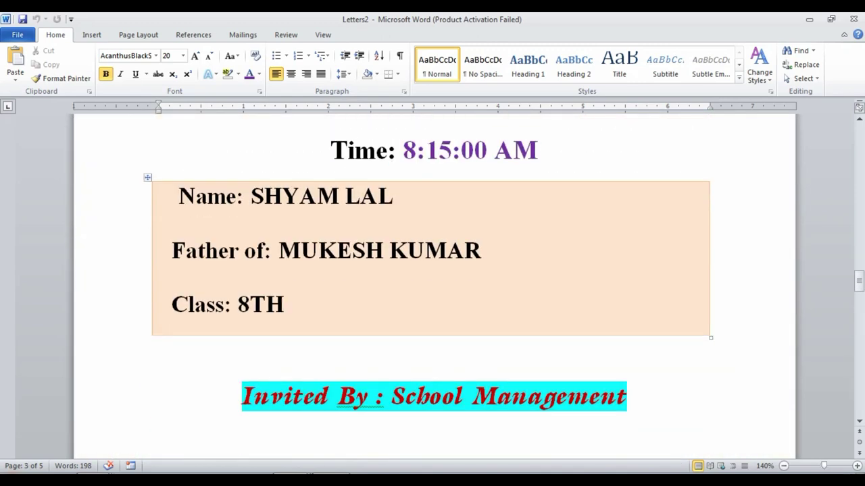
- Check the student details and father's name fields, then show Letters2's File Info page
{"action": "left_click", "coordinate": [344, 196]}
{"action": "left_click", "coordinate": [319, 251]}
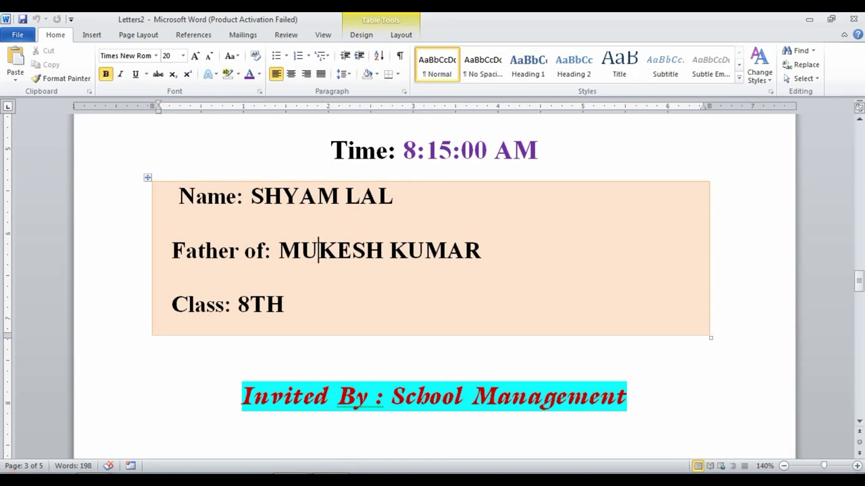
{"action": "scroll", "coordinate": [432, 284], "scroll_direction": "up", "scroll_amount": 5}
{"action": "scroll", "coordinate": [433, 284], "scroll_direction": "down", "scroll_amount": 10}
{"action": "scroll", "coordinate": [432, 284], "scroll_direction": "down", "scroll_amount": 2}
{"action": "scroll", "coordinate": [432, 284], "scroll_direction": "down", "scroll_amount": 3}
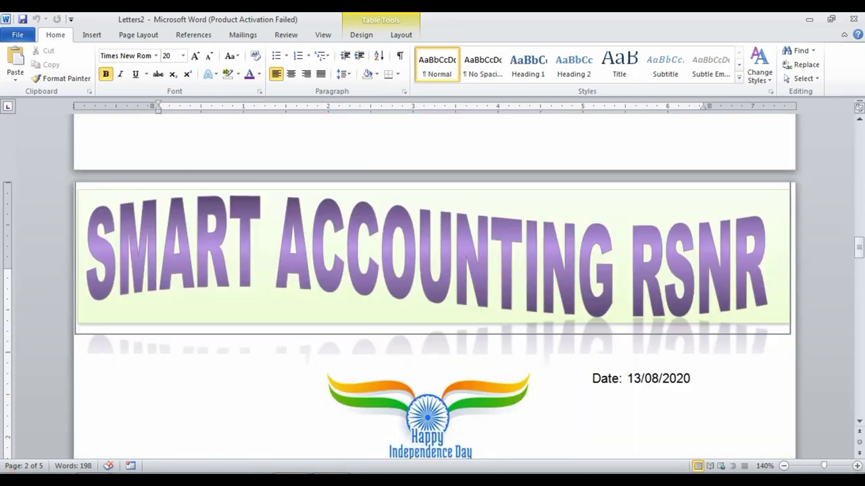
{"action": "left_click", "coordinate": [160, 304]}
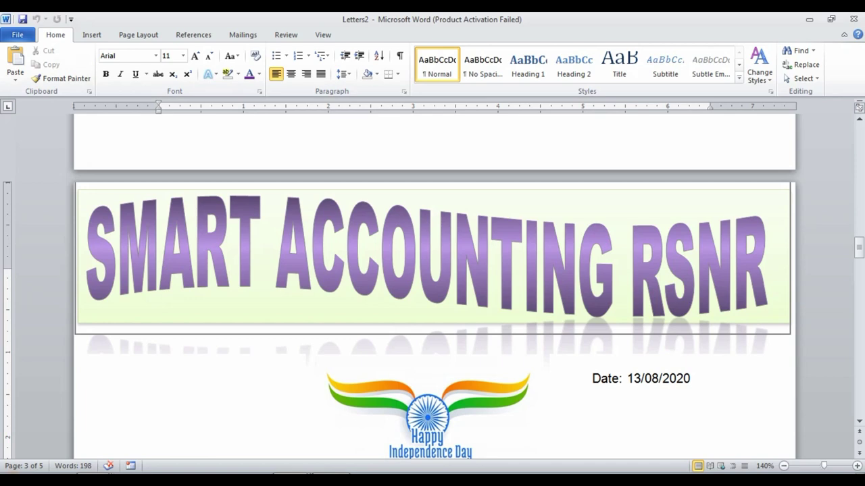
{"action": "left_click", "coordinate": [18, 34]}
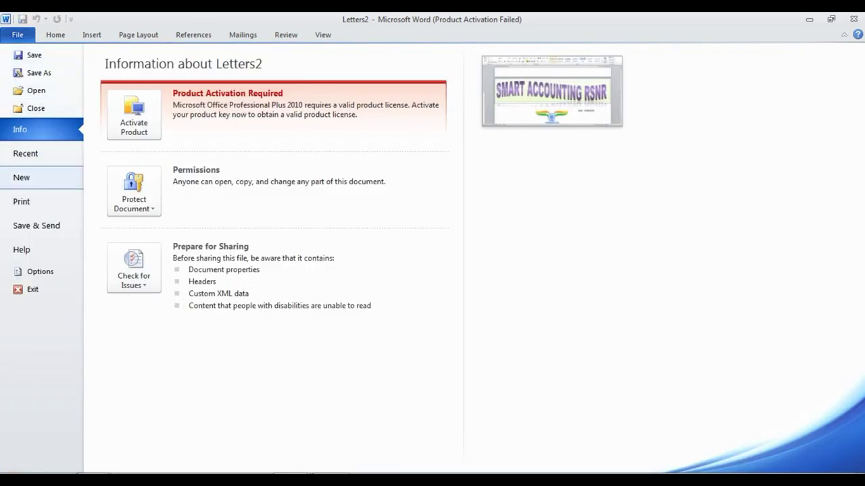
- Create a new blank Document1, briefly check Invitation-Card, then return to Document1
{"action": "left_click", "coordinate": [22, 177]}
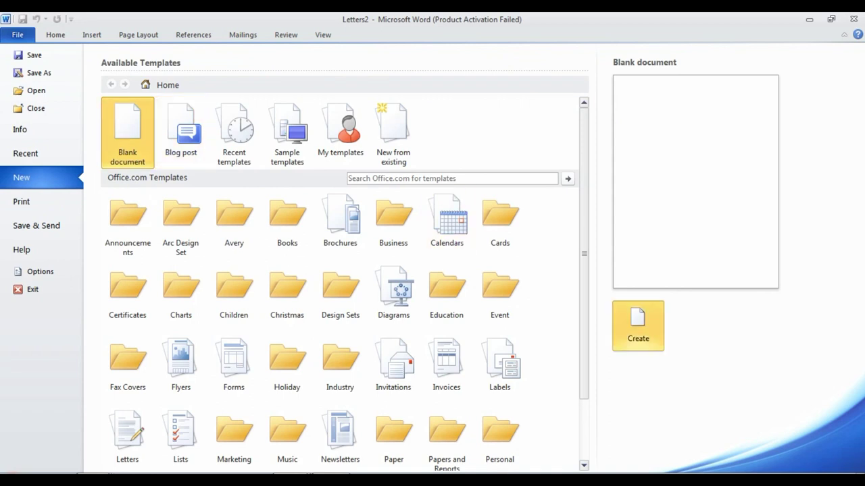
{"action": "left_click", "coordinate": [638, 326]}
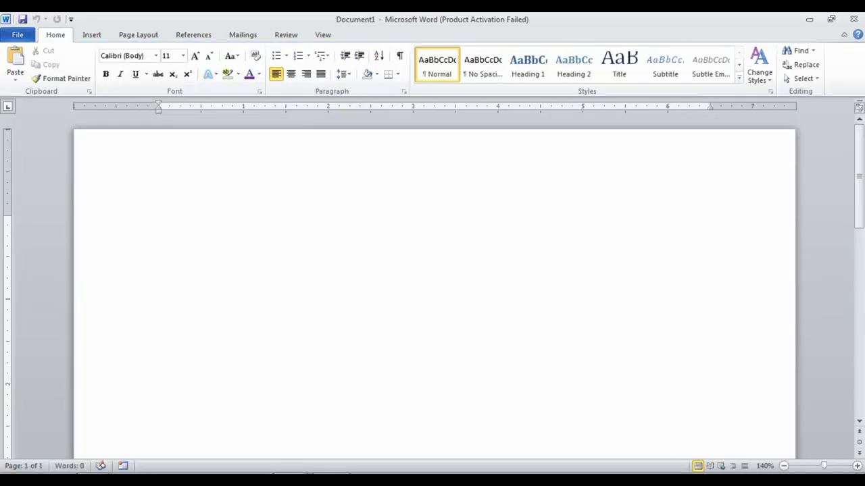
{"action": "mouse_move", "coordinate": [224, 479]}
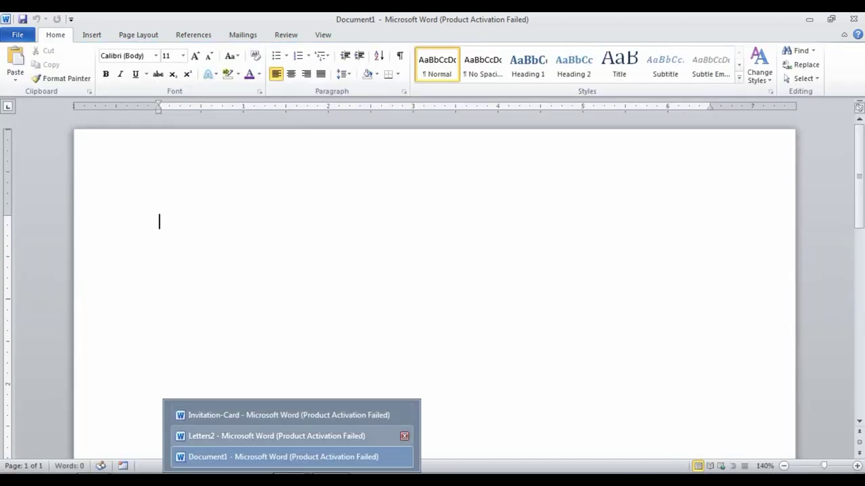
{"action": "left_click", "coordinate": [270, 412]}
{"action": "scroll", "coordinate": [432, 284], "scroll_direction": "up", "scroll_amount": 6}
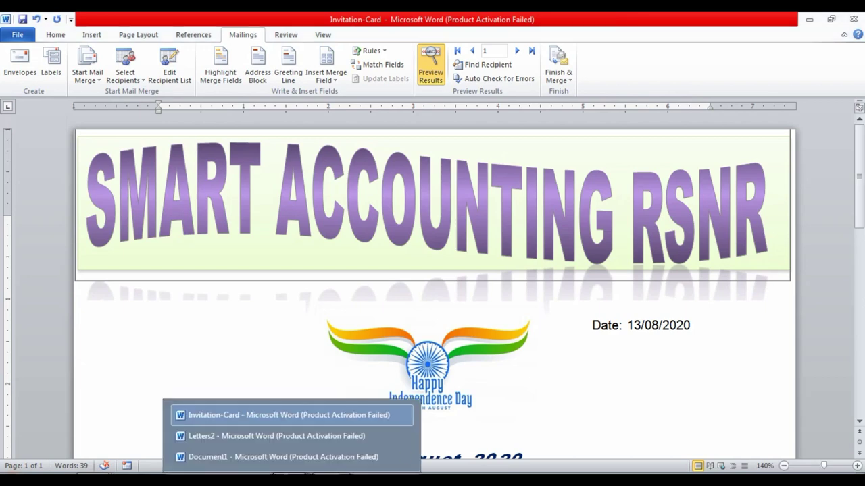
{"action": "left_click", "coordinate": [223, 455]}
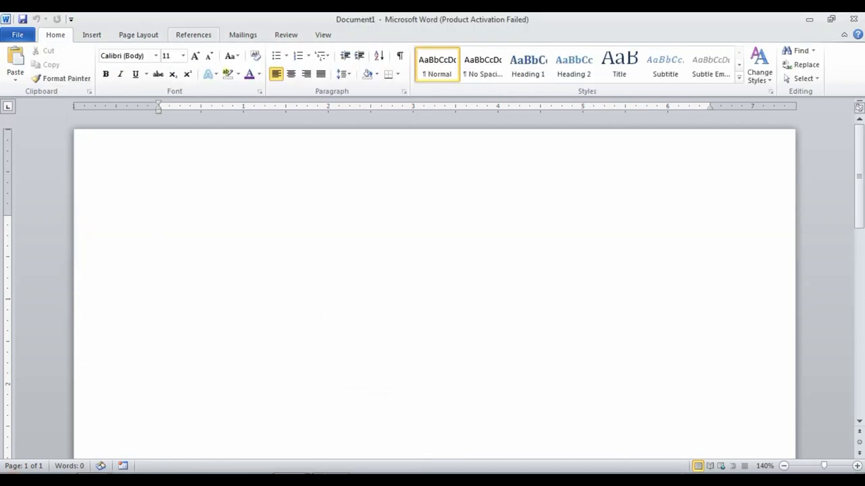
{"action": "left_click", "coordinate": [92, 35]}
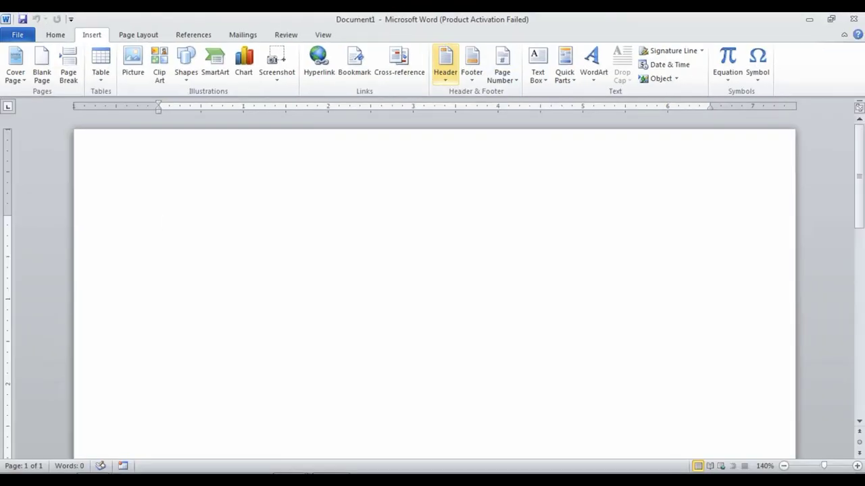
- Insert the Tiles header with its document title and [Year] placeholders from the Header gallery
{"action": "left_click", "coordinate": [445, 64]}
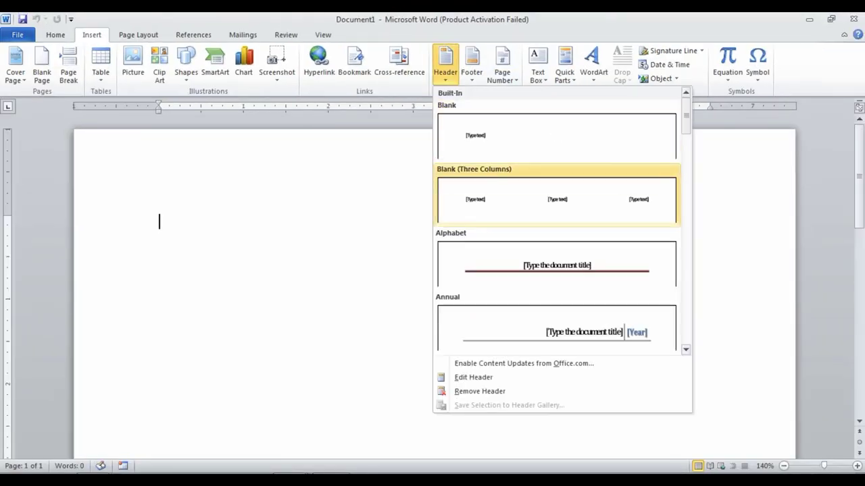
{"action": "scroll", "coordinate": [557, 196], "scroll_direction": "down", "scroll_amount": 3}
{"action": "scroll", "coordinate": [557, 196], "scroll_direction": "down", "scroll_amount": 4}
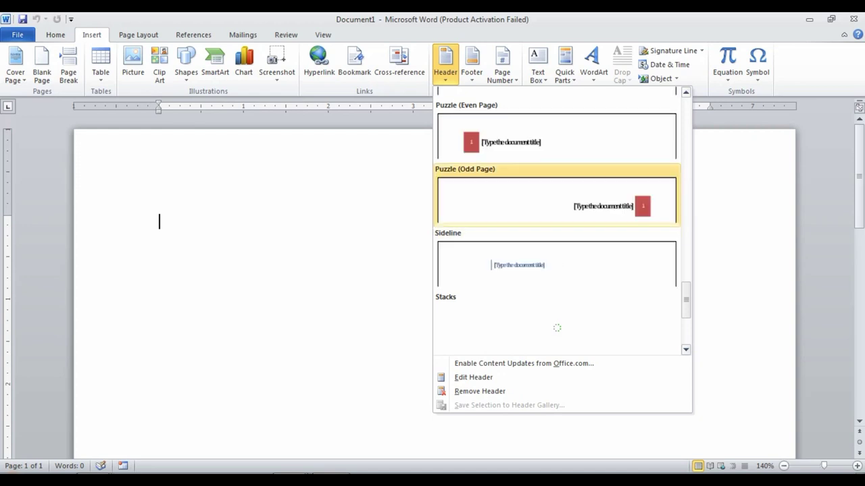
{"action": "scroll", "coordinate": [556, 223], "scroll_direction": "up", "scroll_amount": 5}
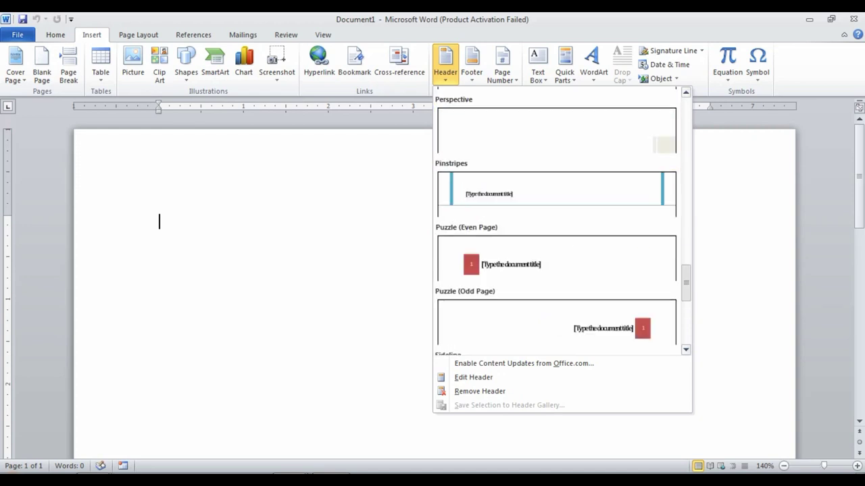
{"action": "scroll", "coordinate": [557, 222], "scroll_direction": "up", "scroll_amount": 2}
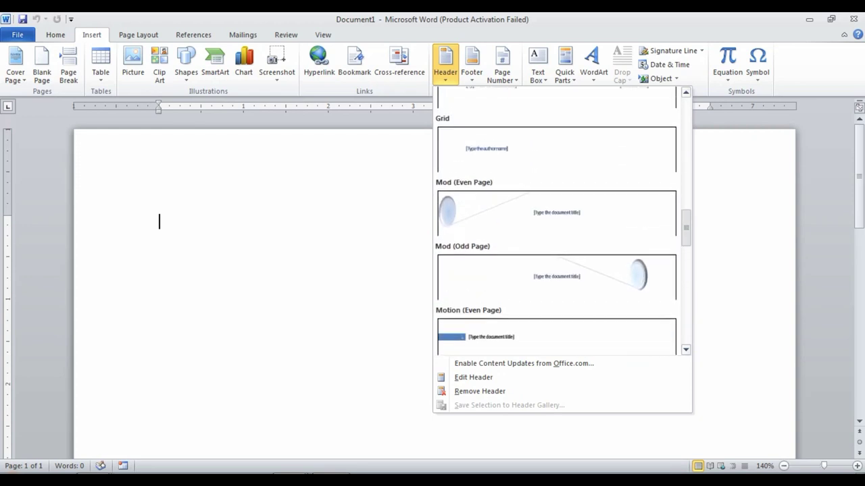
{"action": "scroll", "coordinate": [557, 222], "scroll_direction": "up", "scroll_amount": 2}
{"action": "scroll", "coordinate": [557, 223], "scroll_direction": "up", "scroll_amount": 2}
{"action": "scroll", "coordinate": [557, 223], "scroll_direction": "up", "scroll_amount": 2}
{"action": "scroll", "coordinate": [557, 223], "scroll_direction": "up", "scroll_amount": 2}
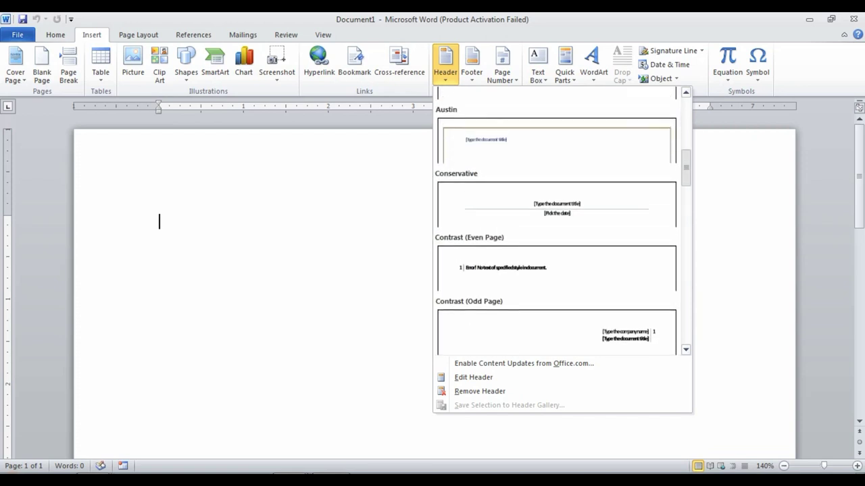
{"action": "scroll", "coordinate": [557, 223], "scroll_direction": "down", "scroll_amount": 3}
{"action": "scroll", "coordinate": [556, 223], "scroll_direction": "down", "scroll_amount": 3}
{"action": "scroll", "coordinate": [557, 223], "scroll_direction": "down", "scroll_amount": 3}
{"action": "scroll", "coordinate": [556, 257], "scroll_direction": "down", "scroll_amount": 2}
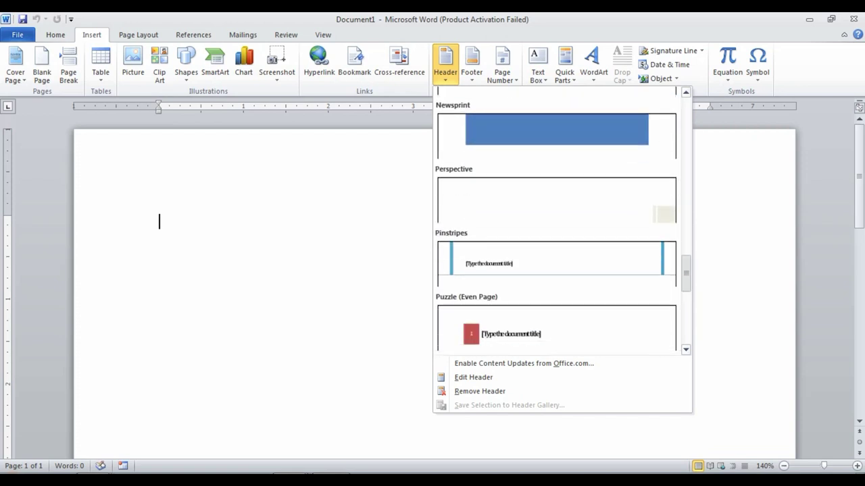
{"action": "scroll", "coordinate": [556, 257], "scroll_direction": "down", "scroll_amount": 2}
{"action": "scroll", "coordinate": [556, 257], "scroll_direction": "down", "scroll_amount": 3}
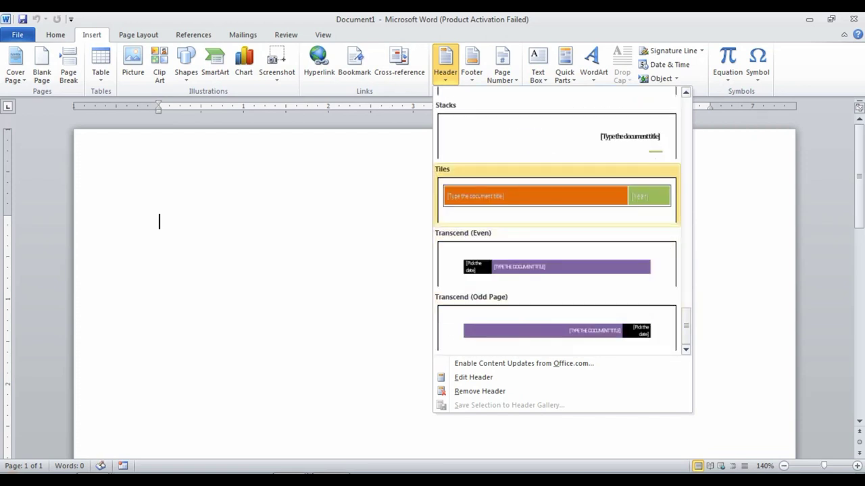
{"action": "left_click", "coordinate": [557, 196]}
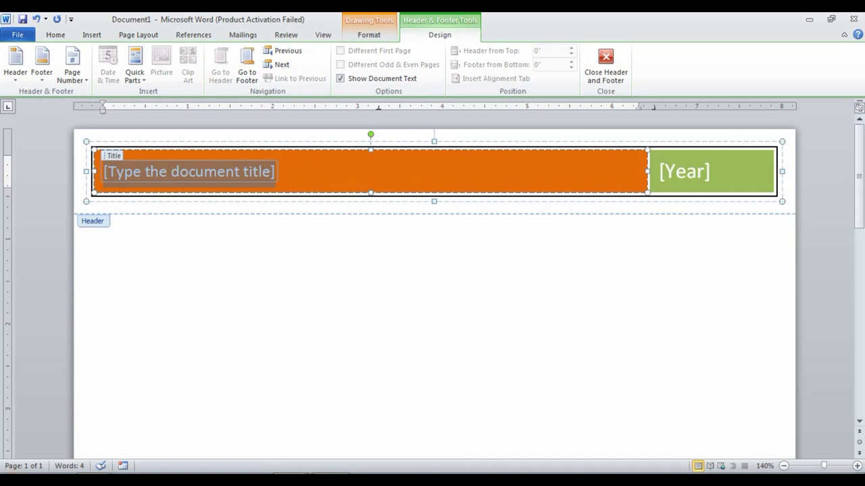
- Title the header 'Smart accounting rsnr' and give its tile the purple shape style
{"action": "type", "text": "smart"}
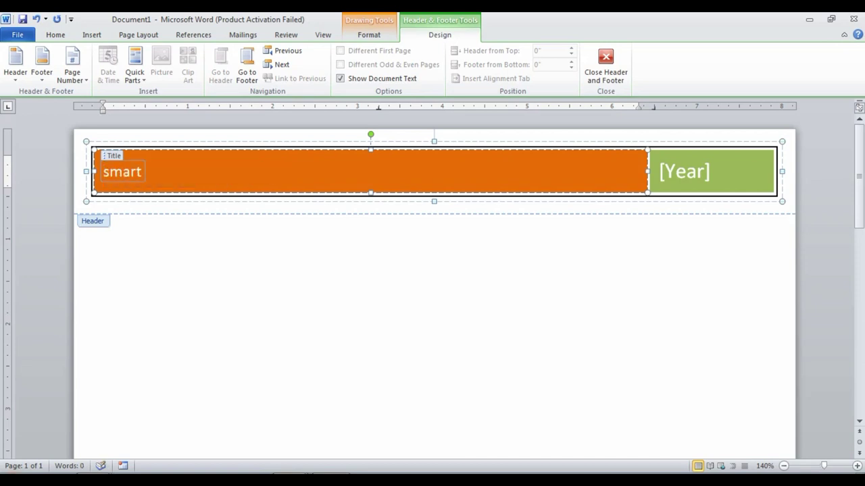
{"action": "type", "text": " accounti"}
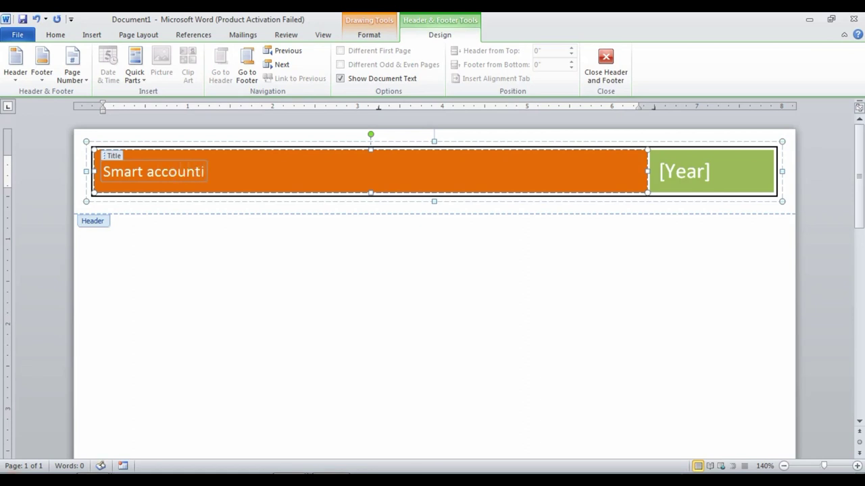
{"action": "type", "text": "ng rsnr"}
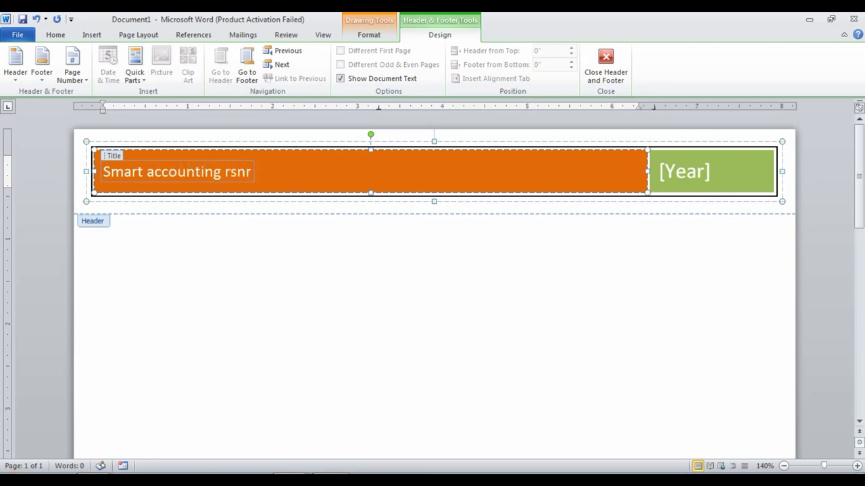
{"action": "double_click", "coordinate": [238, 172]}
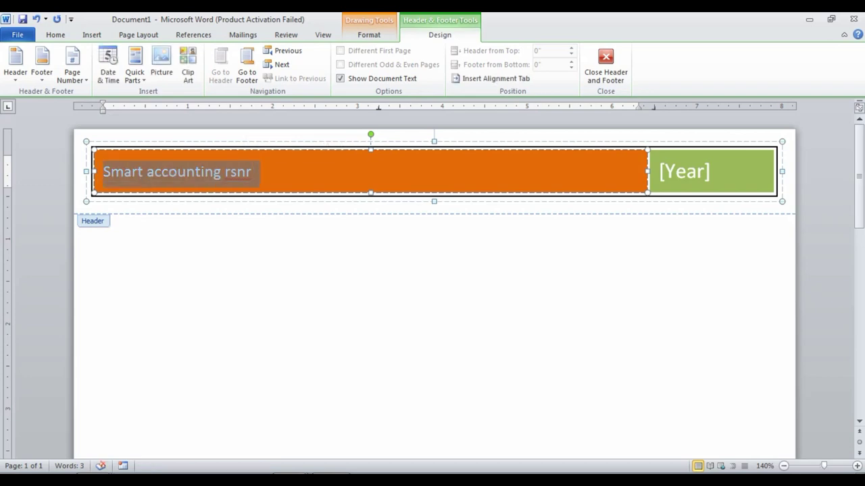
{"action": "left_click", "coordinate": [369, 35]}
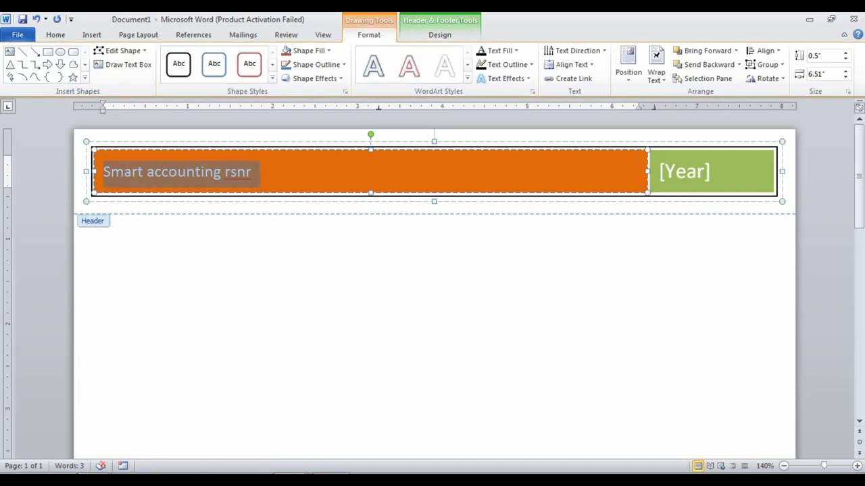
{"action": "left_click", "coordinate": [273, 77]}
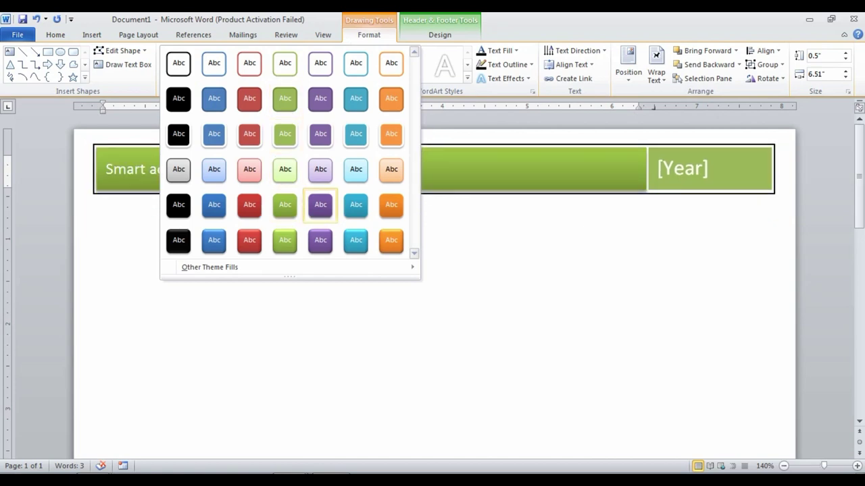
{"action": "left_click", "coordinate": [320, 204]}
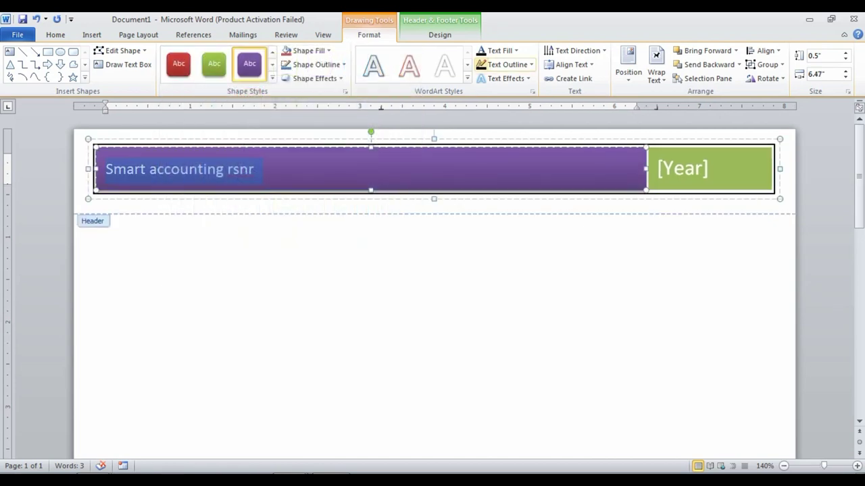
- Enlarge the header title text to 48 pt
{"action": "left_click", "coordinate": [55, 34]}
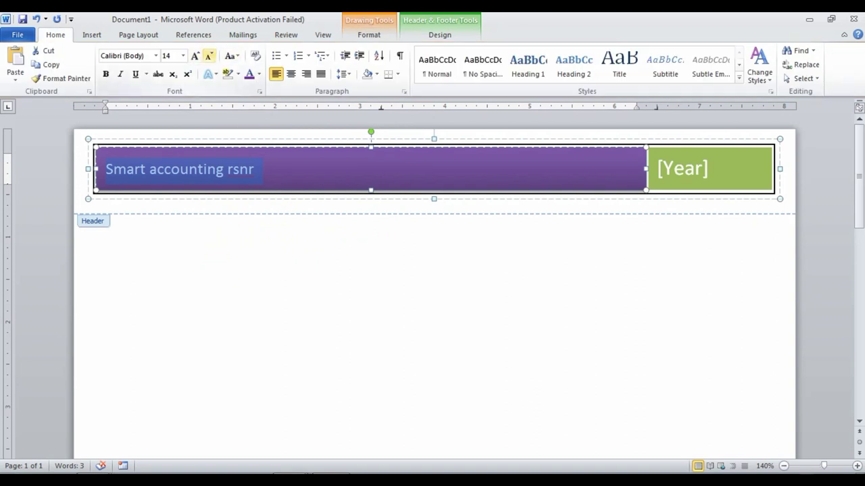
{"action": "left_click", "coordinate": [195, 55]}
{"action": "left_click", "coordinate": [195, 55]}
{"action": "left_click", "coordinate": [195, 55]}
{"action": "left_click", "coordinate": [194, 55]}
{"action": "left_click", "coordinate": [194, 55]}
{"action": "left_click", "coordinate": [195, 56]}
{"action": "left_click", "coordinate": [195, 55]}
{"action": "left_click", "coordinate": [194, 55]}
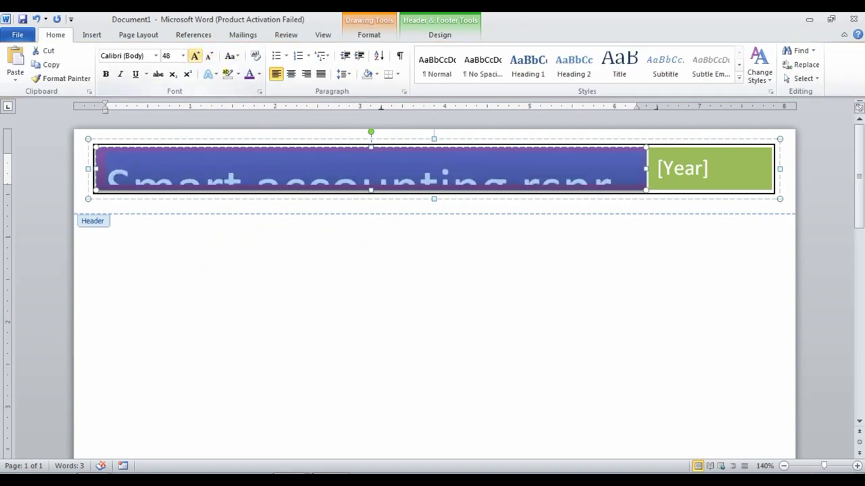
{"action": "left_click", "coordinate": [194, 56]}
{"action": "left_click", "coordinate": [195, 56]}
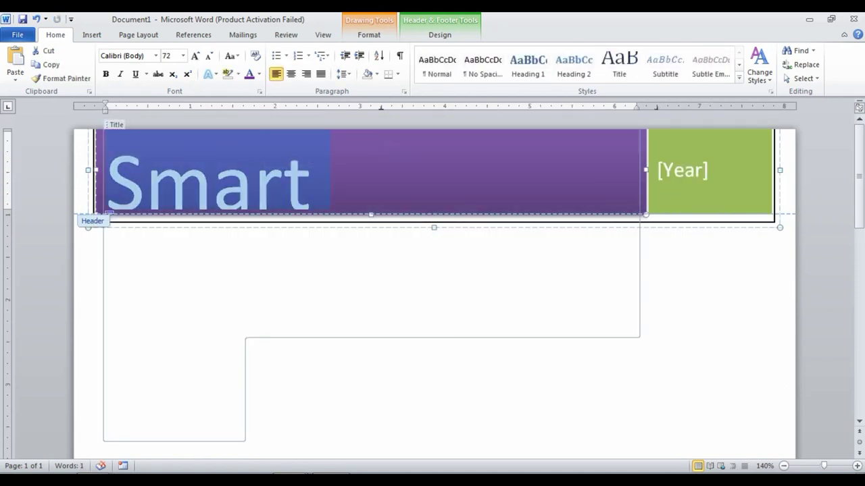
{"action": "left_click", "coordinate": [209, 55]}
{"action": "left_click", "coordinate": [209, 55]}
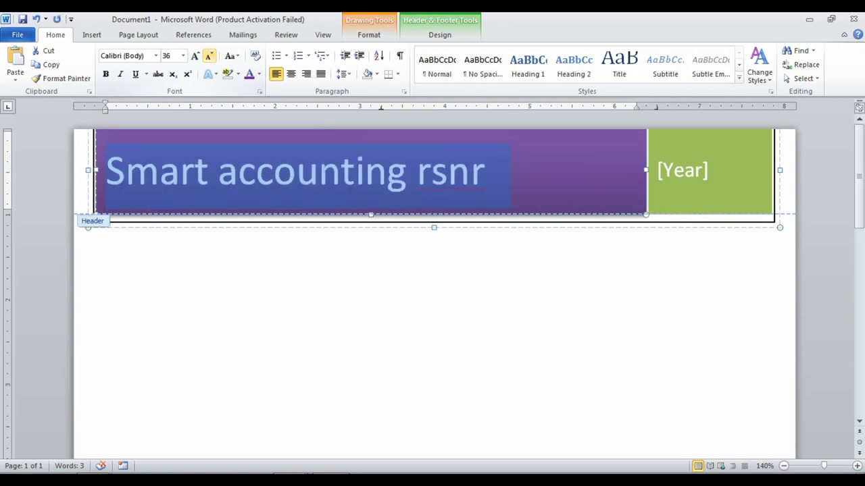
{"action": "left_click", "coordinate": [195, 55]}
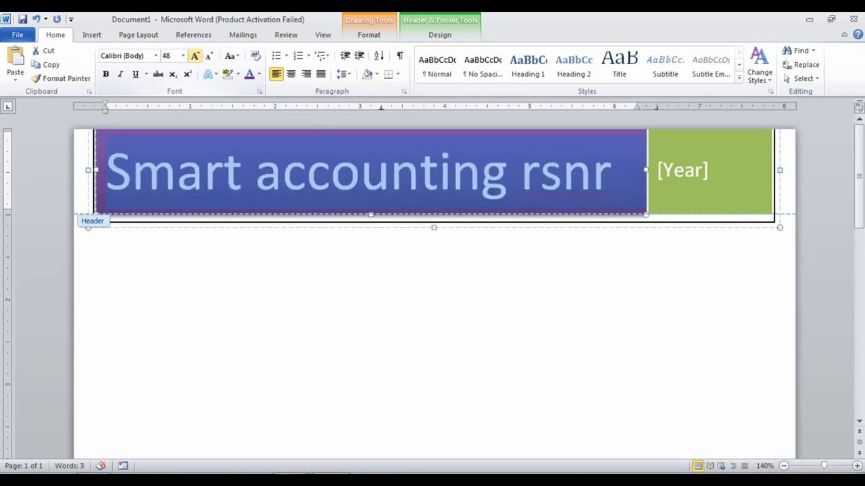
- Apply the Fill - Red, Accent 2, Matte Bevel WordArt style to the header title
{"action": "left_click", "coordinate": [369, 35]}
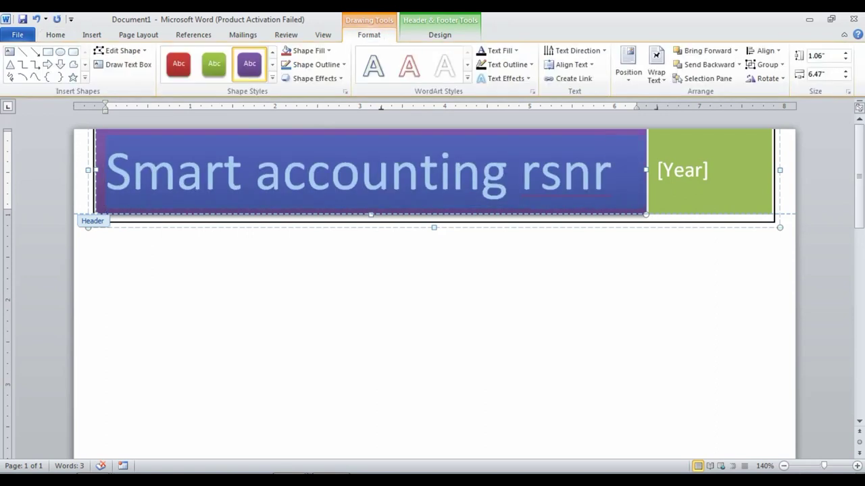
{"action": "left_click", "coordinate": [467, 78]}
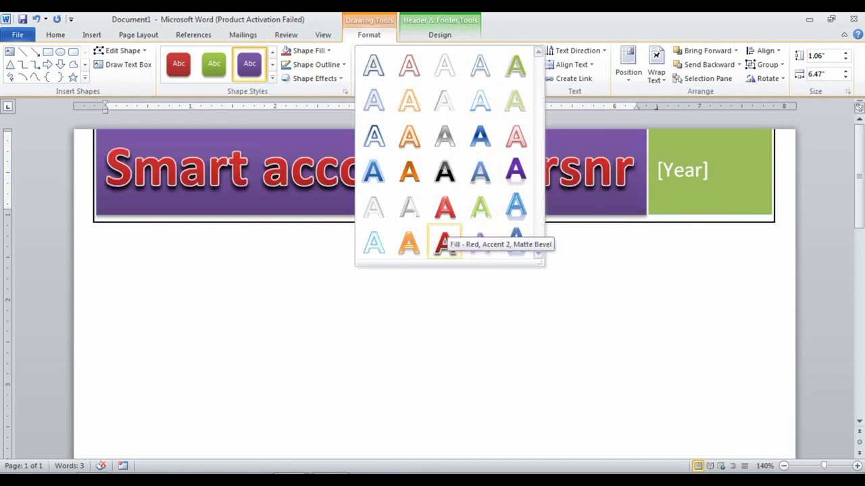
{"action": "left_click", "coordinate": [443, 240]}
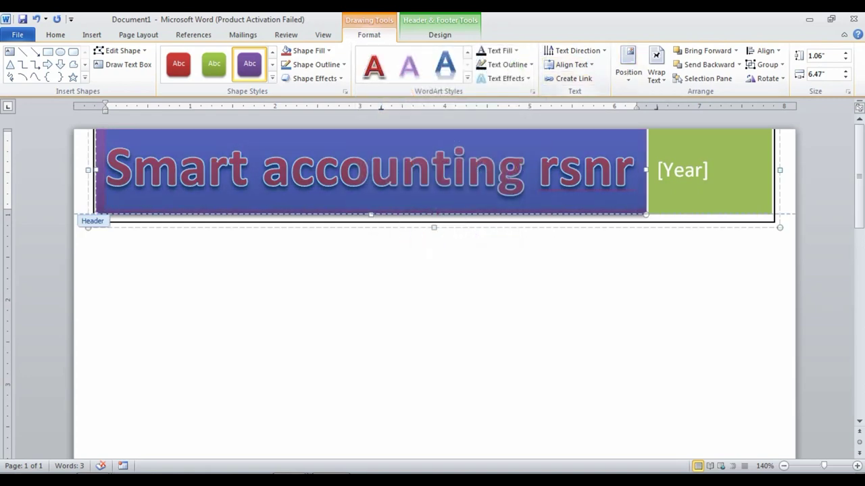
{"action": "left_click", "coordinate": [628, 68]}
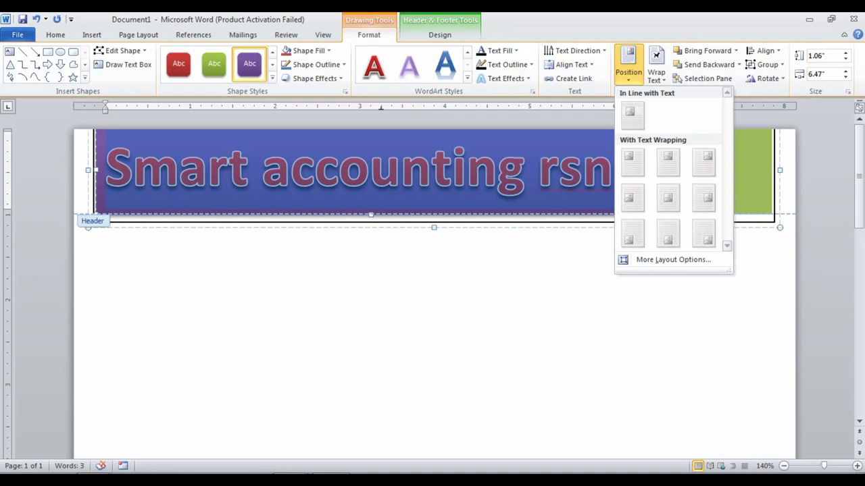
{"action": "key", "text": "Escape"}
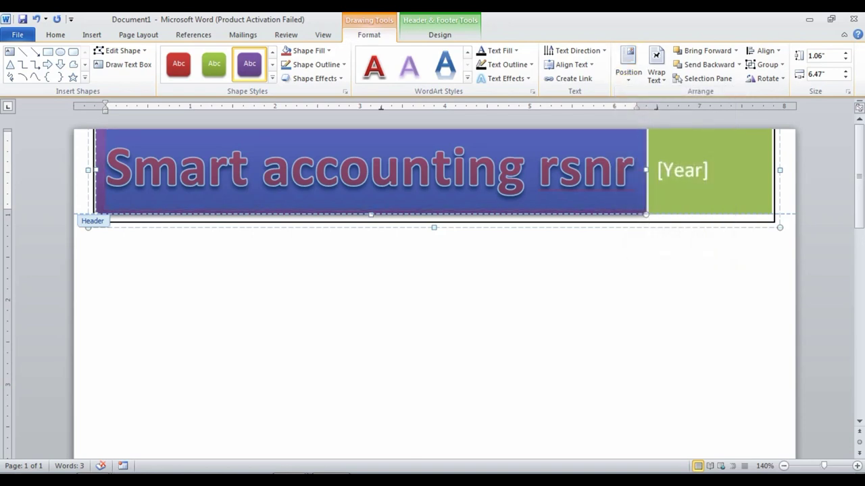
{"action": "double_click", "coordinate": [159, 223]}
{"action": "double_click", "coordinate": [160, 221]}
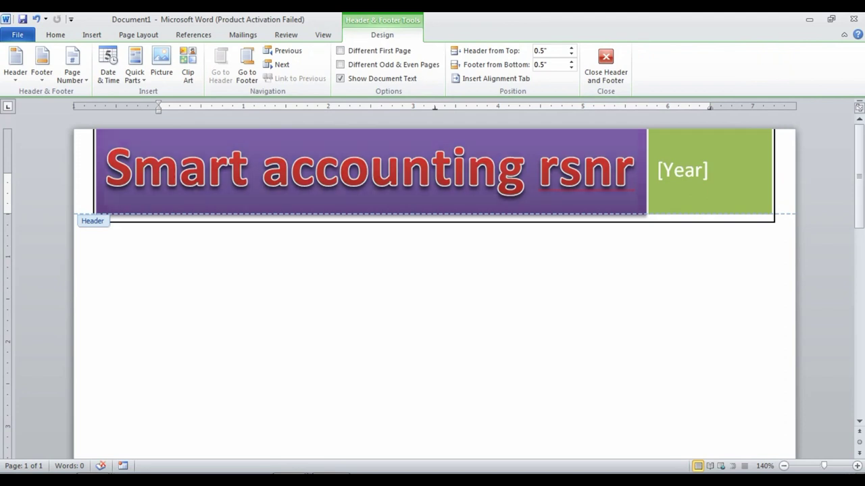
- Make the purple header bar taller, then finish editing the header
{"action": "left_click", "coordinate": [401, 169]}
{"action": "key", "text": "Escape"}
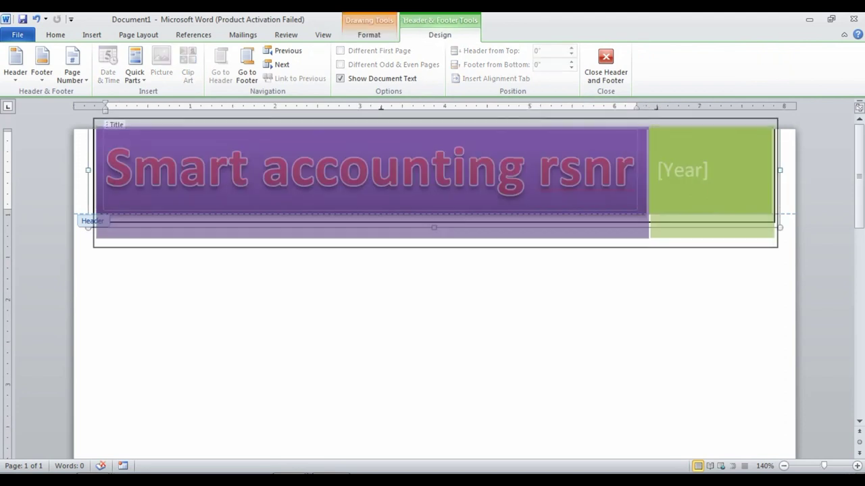
{"action": "left_click_drag", "start_coordinate": [434, 242], "coordinate": [434, 259]}
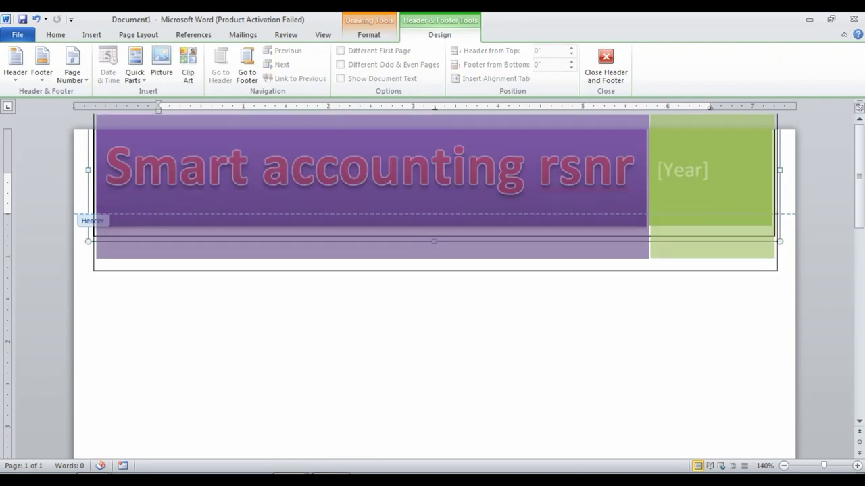
{"action": "double_click", "coordinate": [393, 169]}
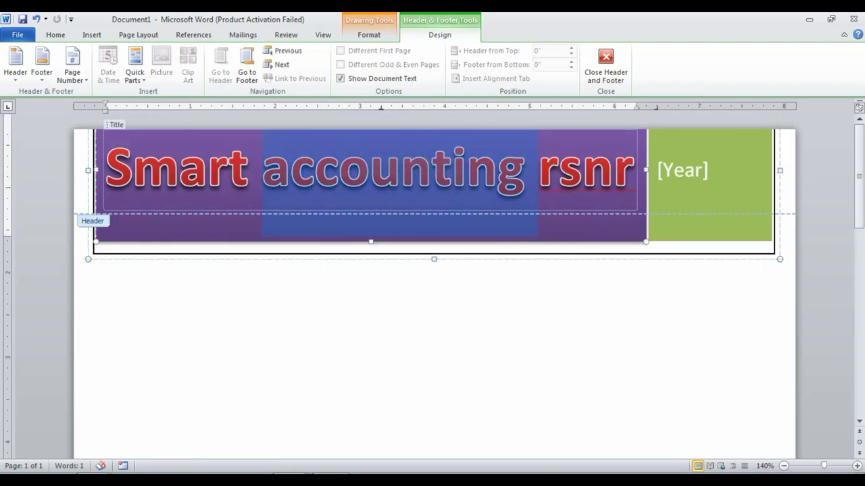
{"action": "left_click", "coordinate": [314, 169]}
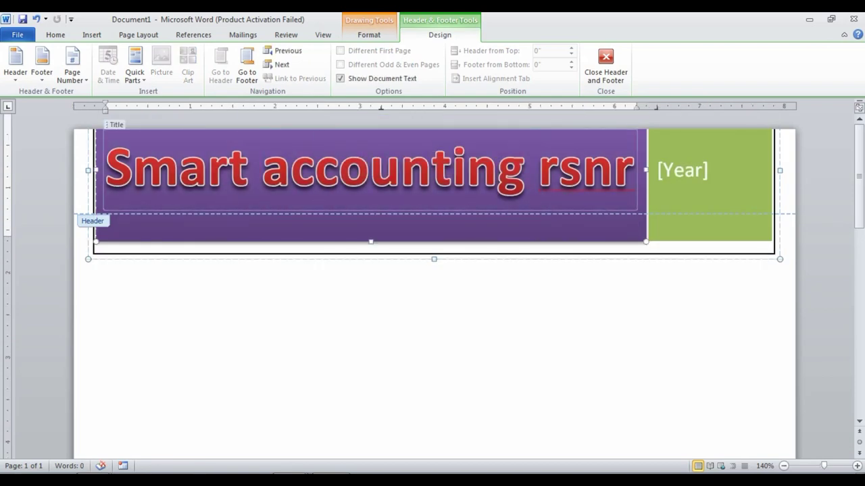
{"action": "key", "text": "Escape"}
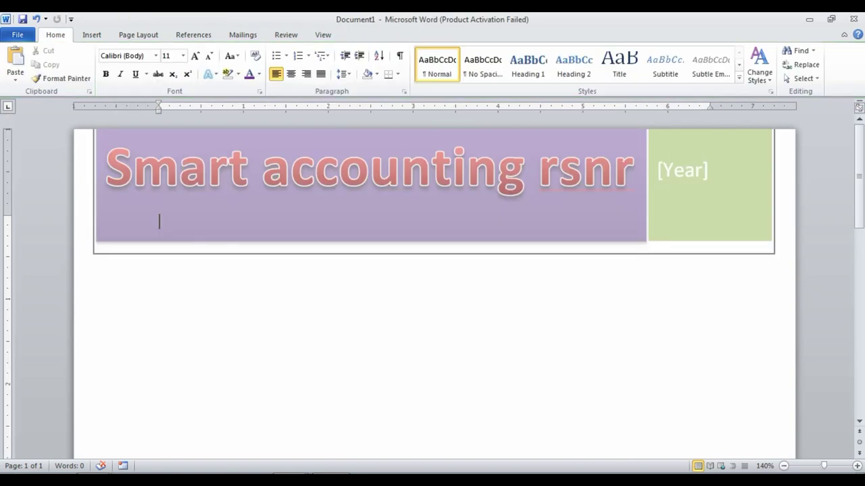
- Glance at Invitation-Card, return to Document1, and left-align the header cell
{"action": "left_click", "coordinate": [291, 480]}
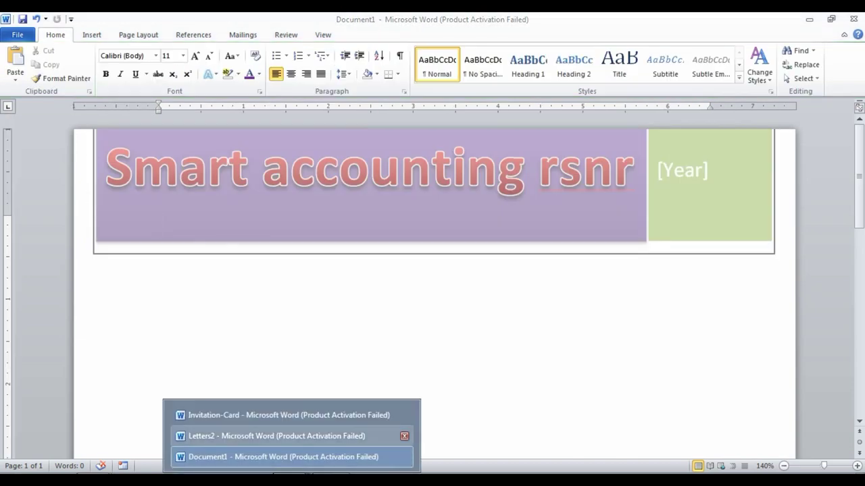
{"action": "left_click", "coordinate": [290, 415]}
{"action": "scroll", "coordinate": [386, 374], "scroll_direction": "down", "scroll_amount": 3}
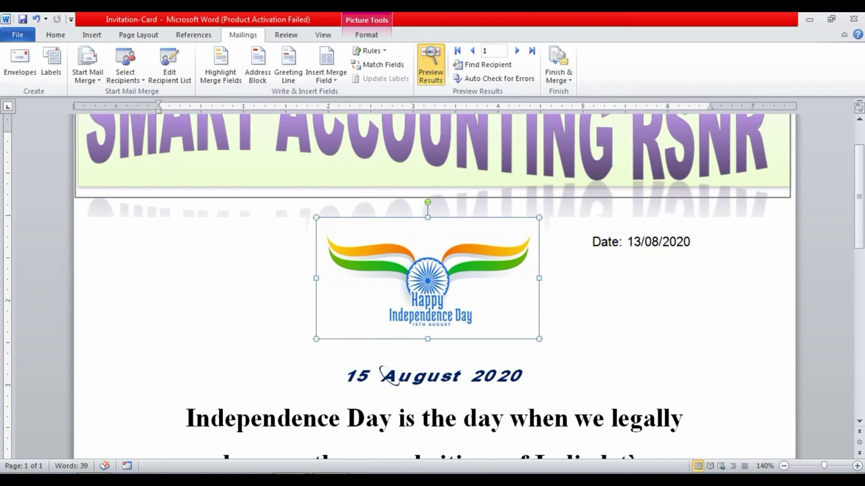
{"action": "left_click", "coordinate": [291, 479]}
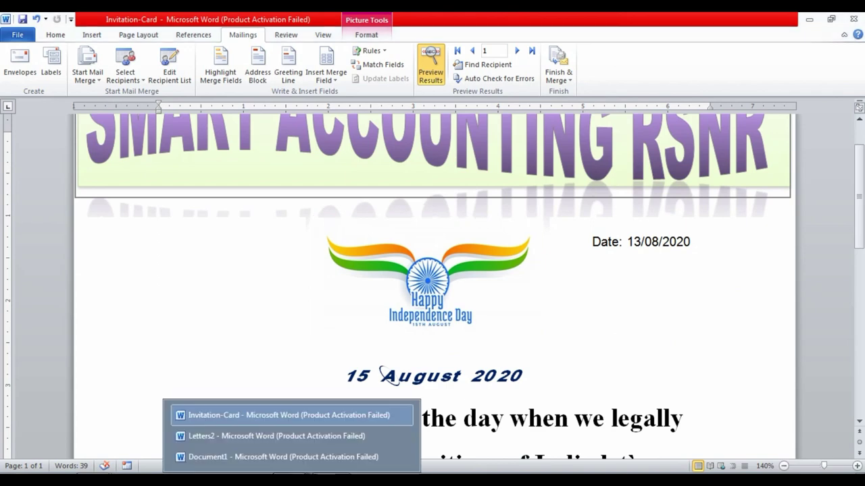
{"action": "left_click", "coordinate": [250, 455]}
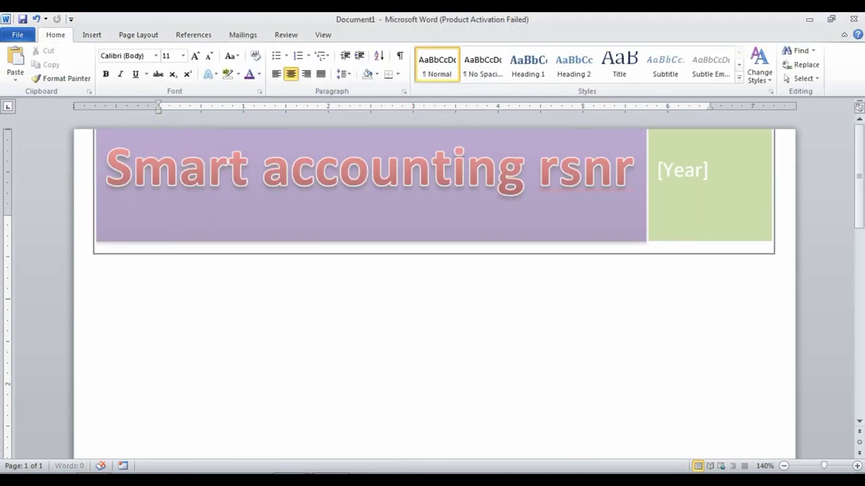
{"action": "scroll", "coordinate": [433, 284], "scroll_direction": "down", "scroll_amount": 5}
{"action": "key", "text": "Up"}
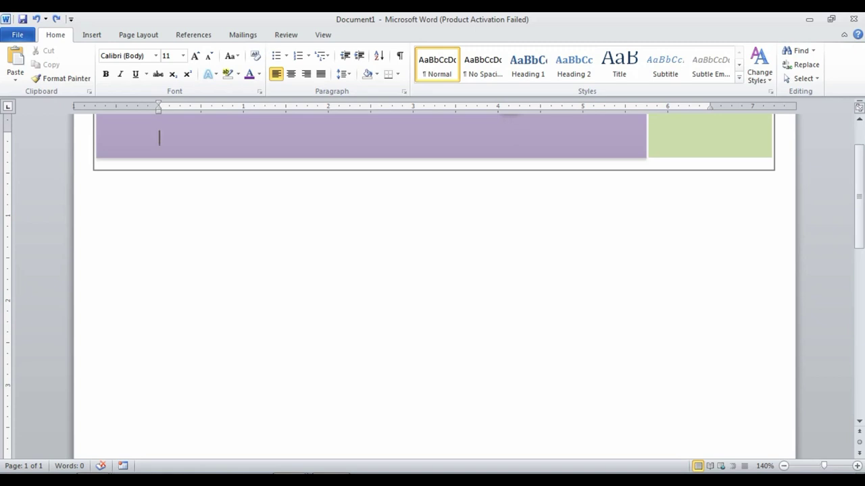
- Insert the 15th-august Independence Day picture into Document1
{"action": "left_click", "coordinate": [92, 35]}
{"action": "left_click", "coordinate": [133, 61]}
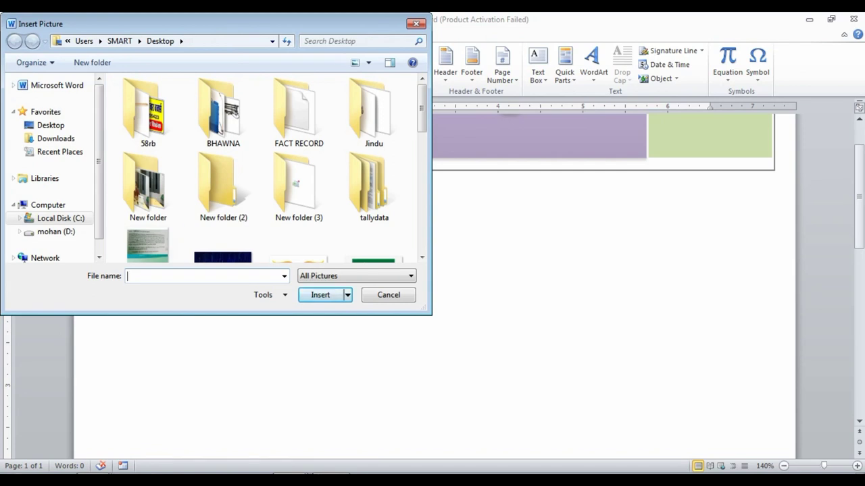
{"action": "type", "text": "15"}
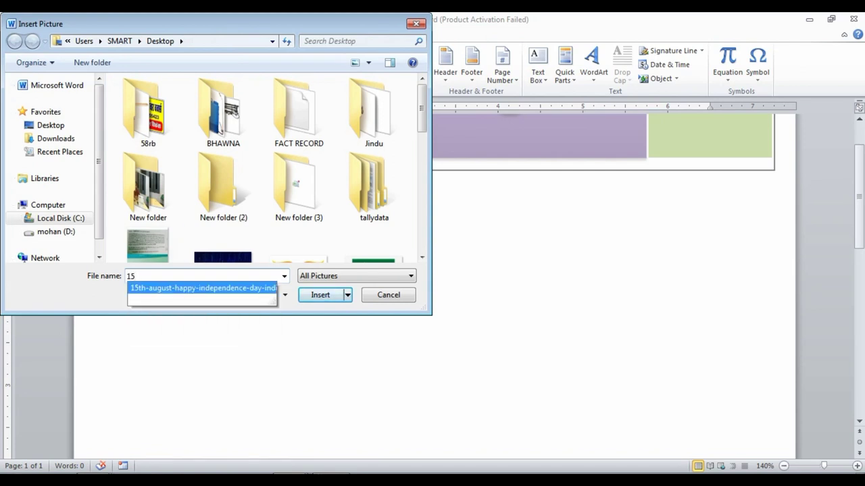
{"action": "key", "text": "Return"}
{"action": "left_click", "coordinate": [320, 294]}
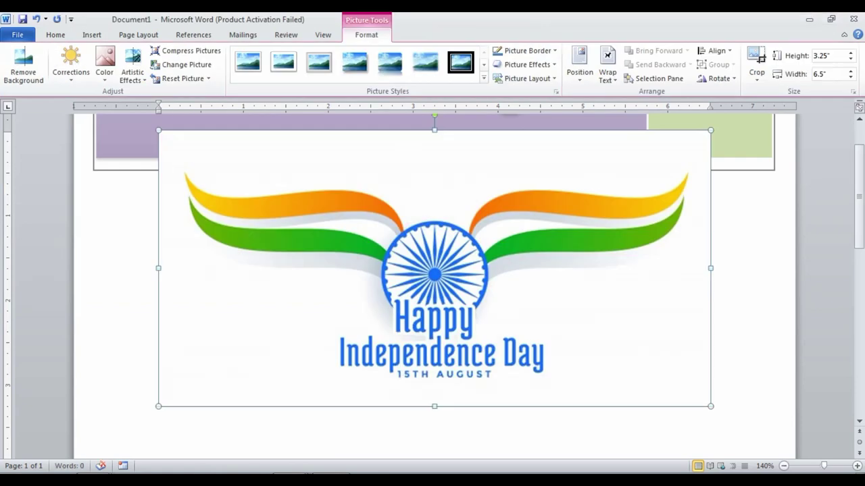
- Shrink the picture to 3.46 by 1.73 inches, centre it at the top, and move it below the header
{"action": "left_click_drag", "start_coordinate": [710, 406], "coordinate": [517, 310]}
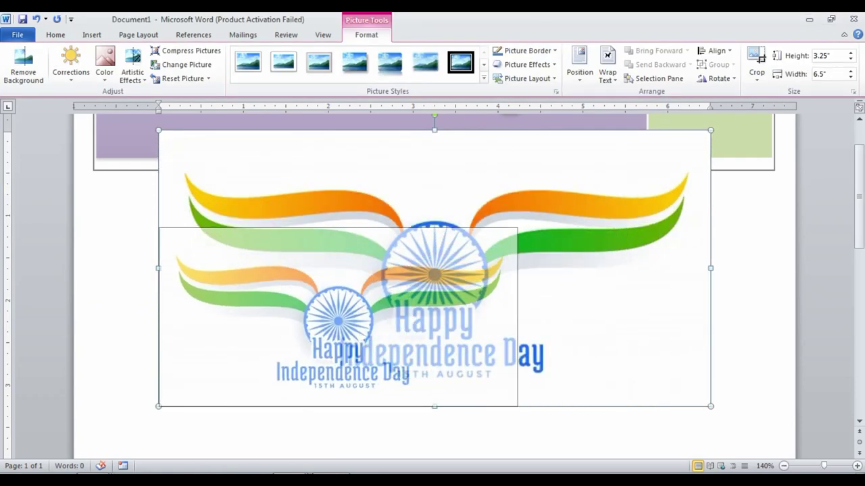
{"action": "left_click", "coordinate": [580, 64]}
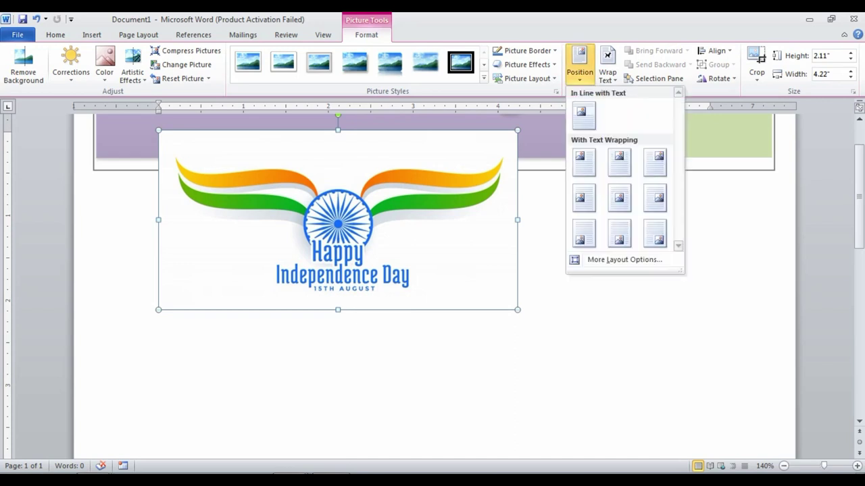
{"action": "left_click", "coordinate": [619, 162]}
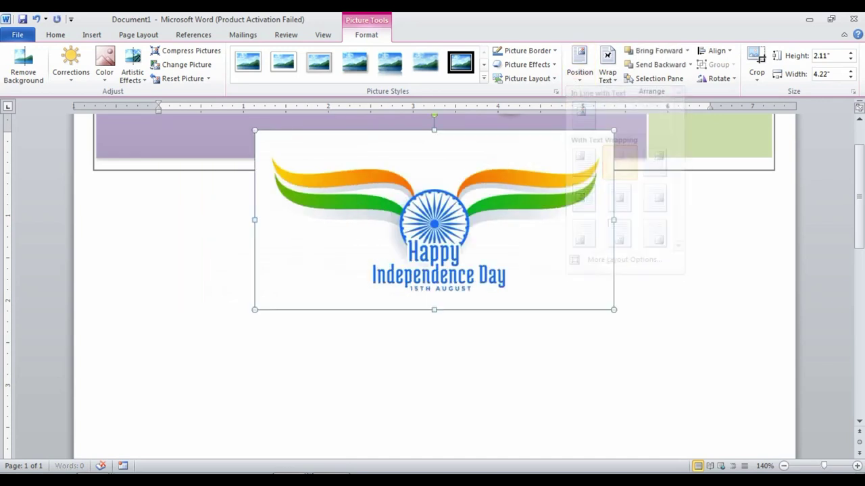
{"action": "left_click_drag", "start_coordinate": [613, 310], "coordinate": [548, 277]}
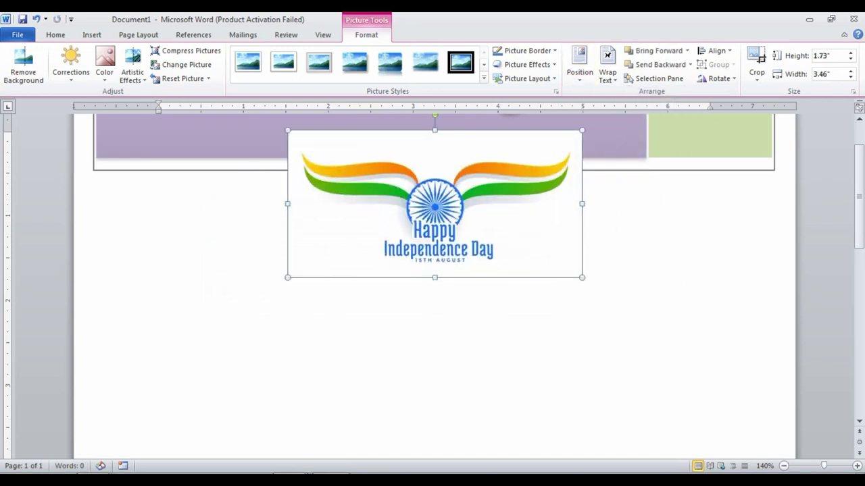
{"action": "left_click_drag", "start_coordinate": [434, 223], "coordinate": [434, 365]}
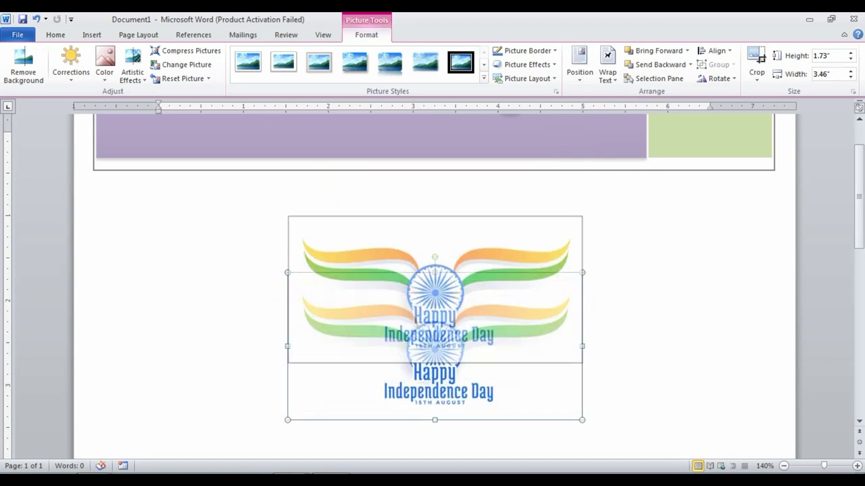
- Insert a WordArt box in the black style below the picture
{"action": "left_click", "coordinate": [158, 135]}
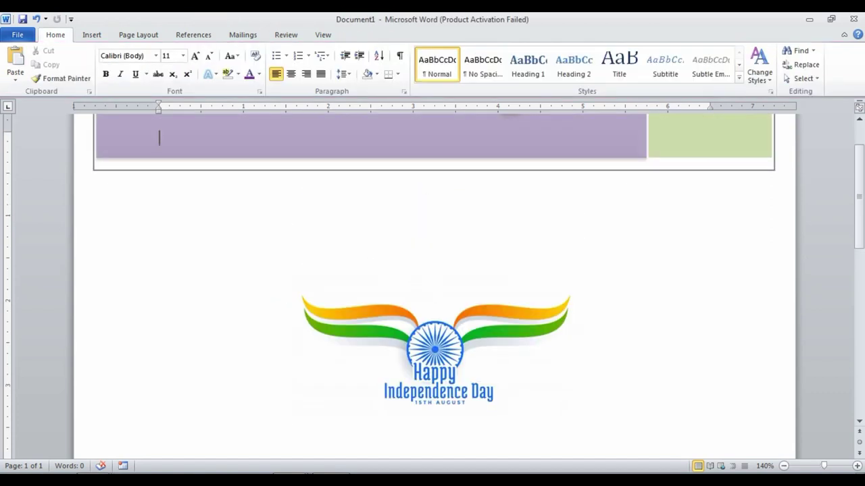
{"action": "scroll", "coordinate": [433, 284], "scroll_direction": "down", "scroll_amount": 4}
{"action": "key", "text": "ctrl+v"}
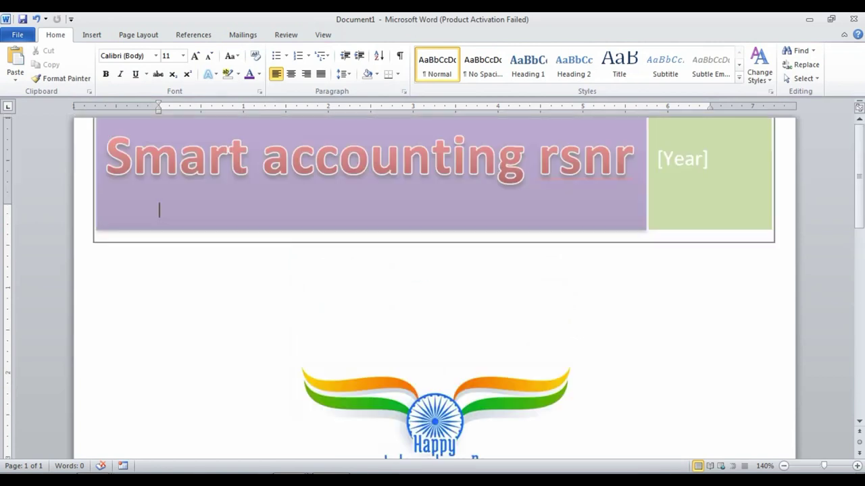
{"action": "left_click", "coordinate": [593, 62]}
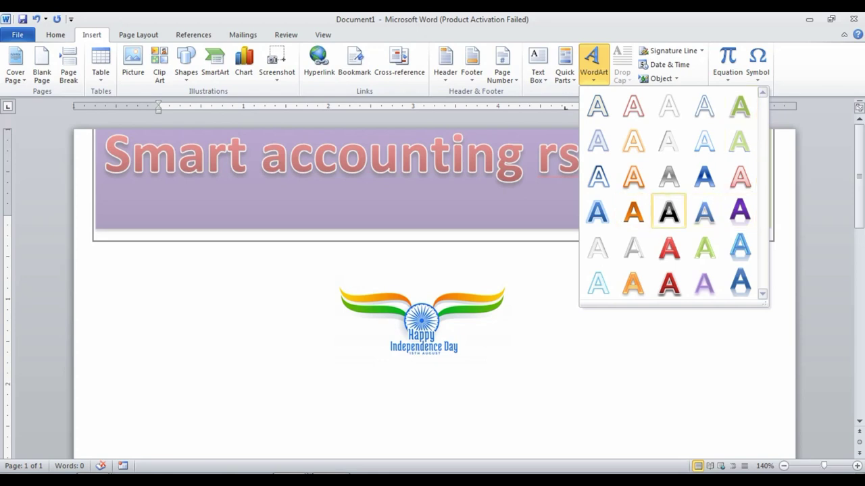
{"action": "left_click", "coordinate": [668, 212]}
- Replace the WordArt placeholder with 'Republic Day' and select all its text
{"action": "scroll", "coordinate": [432, 271], "scroll_direction": "down", "scroll_amount": 2}
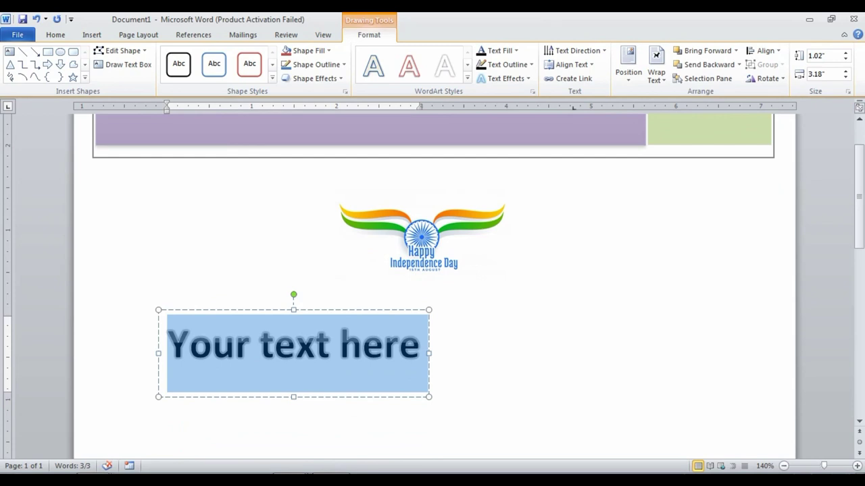
{"action": "type", "text": "Rep"}
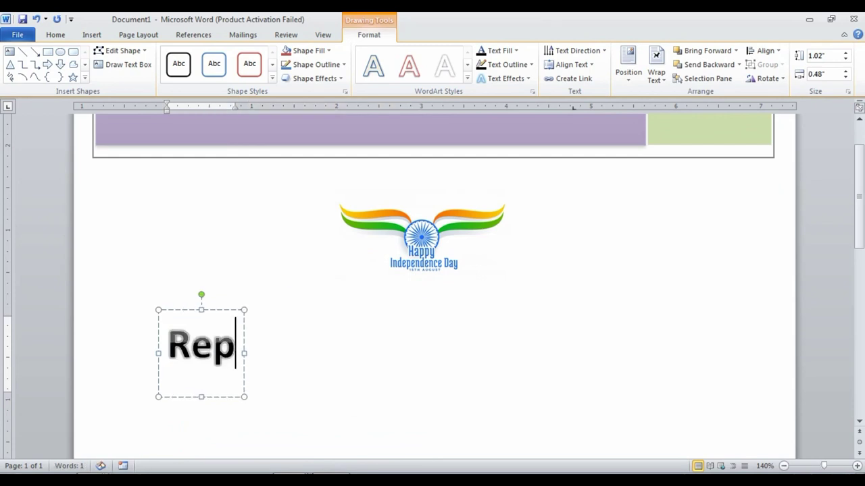
{"action": "type", "text": "ublic"}
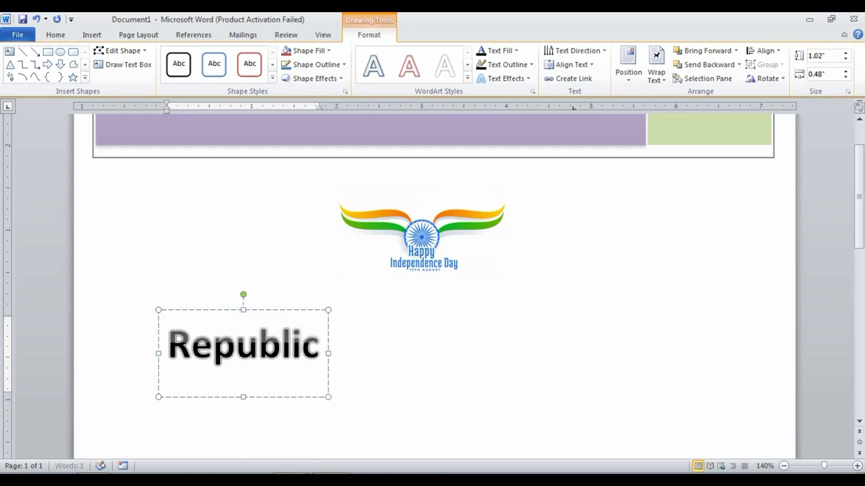
{"action": "type", "text": " Day"}
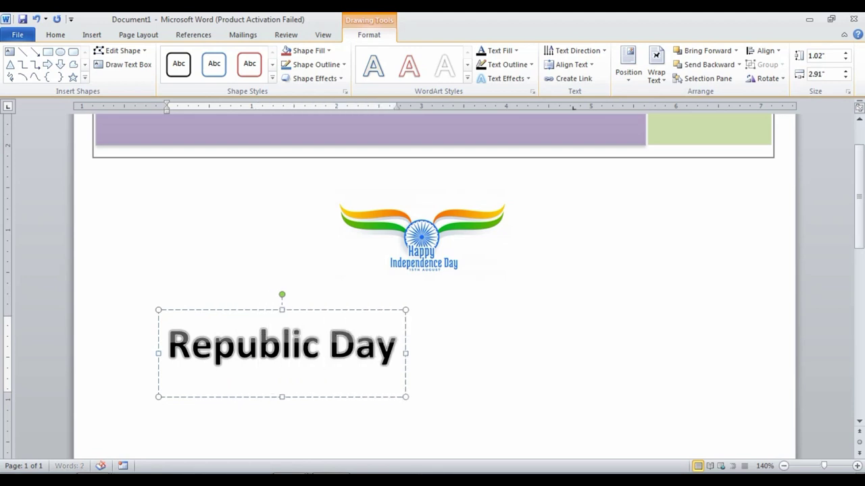
{"action": "double_click", "coordinate": [213, 346]}
{"action": "left_click", "coordinate": [213, 346]}
{"action": "left_click_drag", "start_coordinate": [402, 351], "coordinate": [165, 351]}
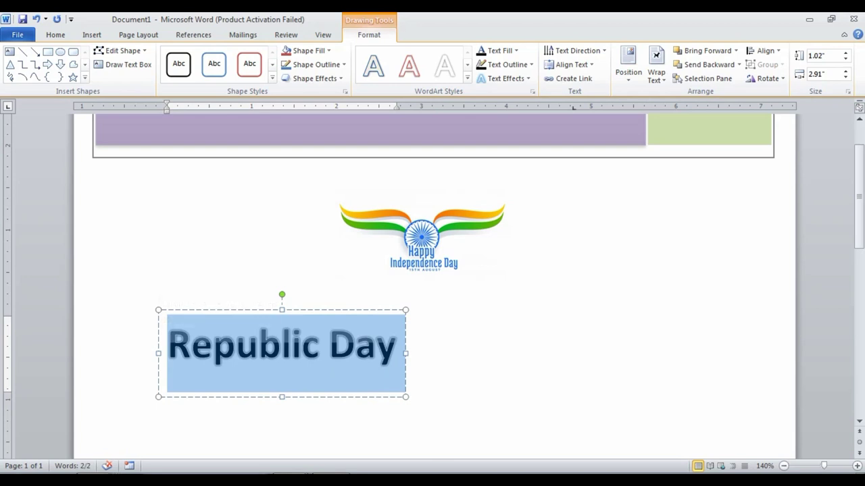
- Give the Republic Day box the orange shape style and enlarge it to 4.34 by 1.35 inches under the picture
{"action": "left_click", "coordinate": [272, 78]}
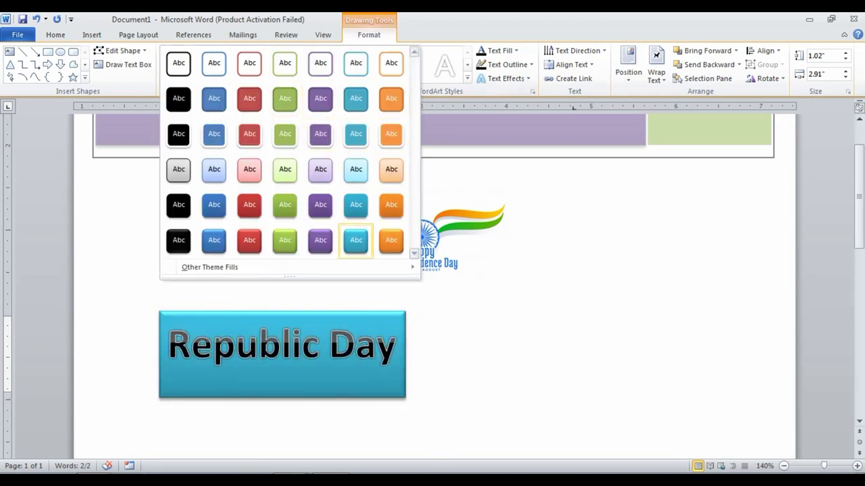
{"action": "left_click", "coordinate": [391, 240]}
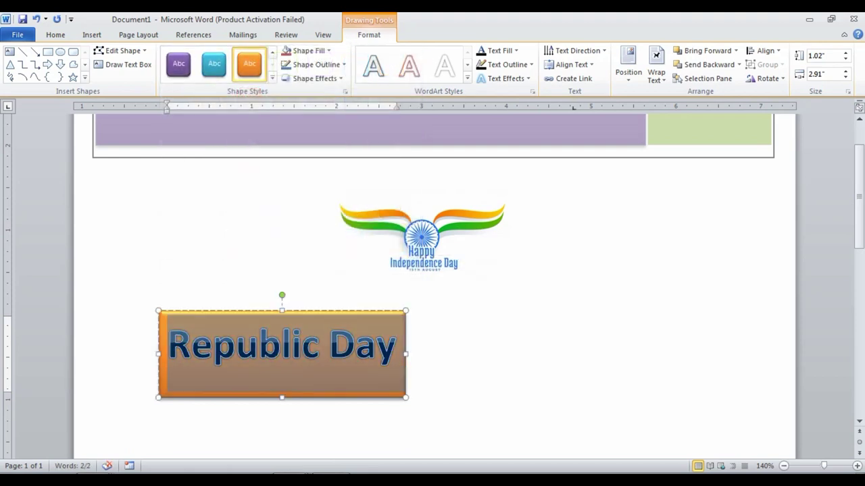
{"action": "left_click_drag", "start_coordinate": [282, 354], "coordinate": [413, 330]}
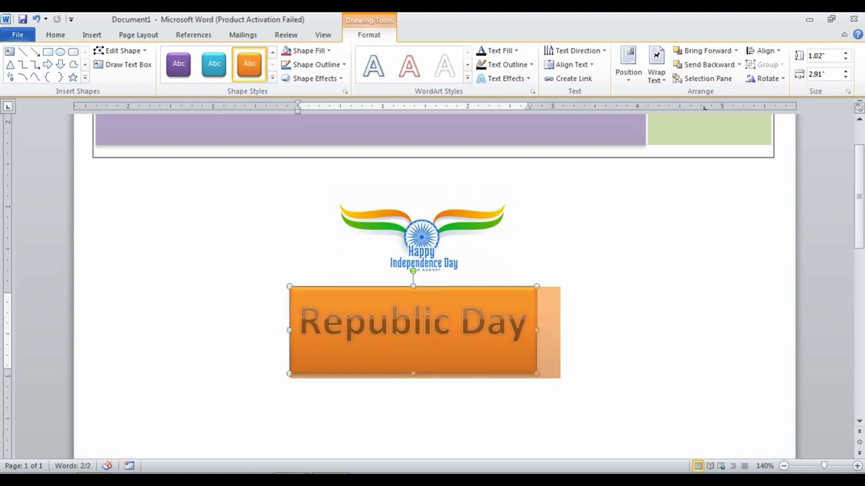
{"action": "left_click_drag", "start_coordinate": [536, 373], "coordinate": [658, 402]}
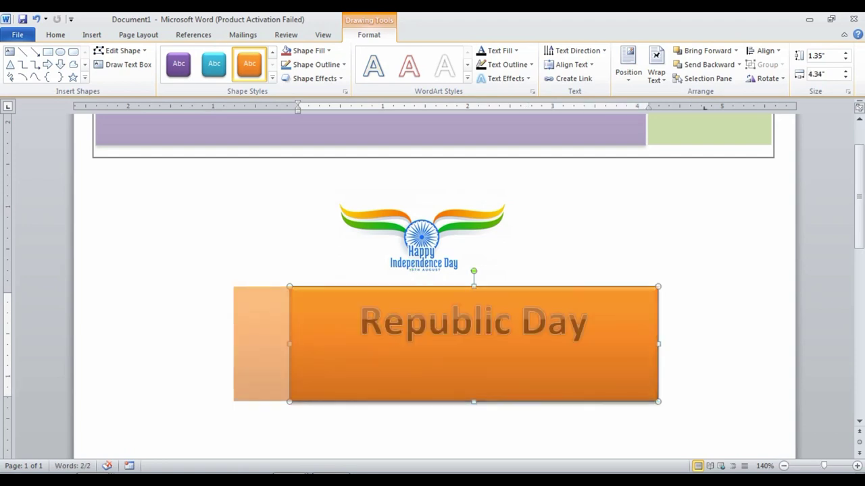
{"action": "left_click_drag", "start_coordinate": [289, 344], "coordinate": [191, 343]}
- Switch over to the Invitation-Card document
{"action": "scroll", "coordinate": [432, 283], "scroll_direction": "up", "scroll_amount": 3}
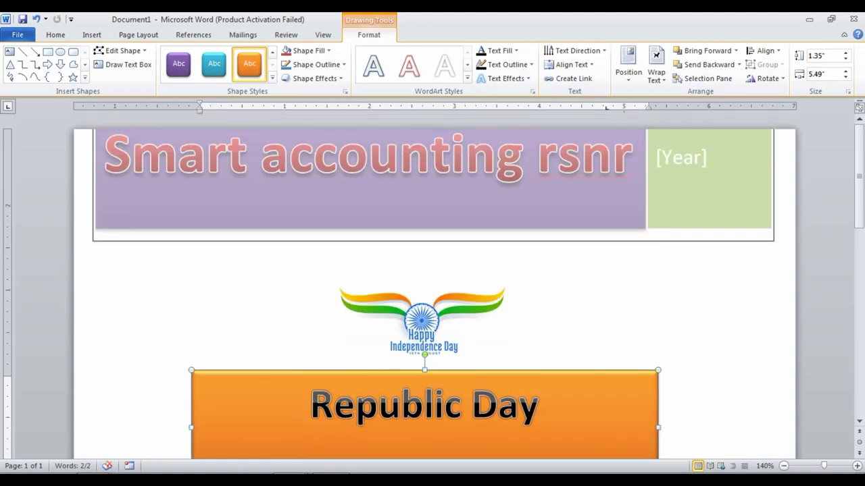
{"action": "scroll", "coordinate": [433, 284], "scroll_direction": "down", "scroll_amount": 3}
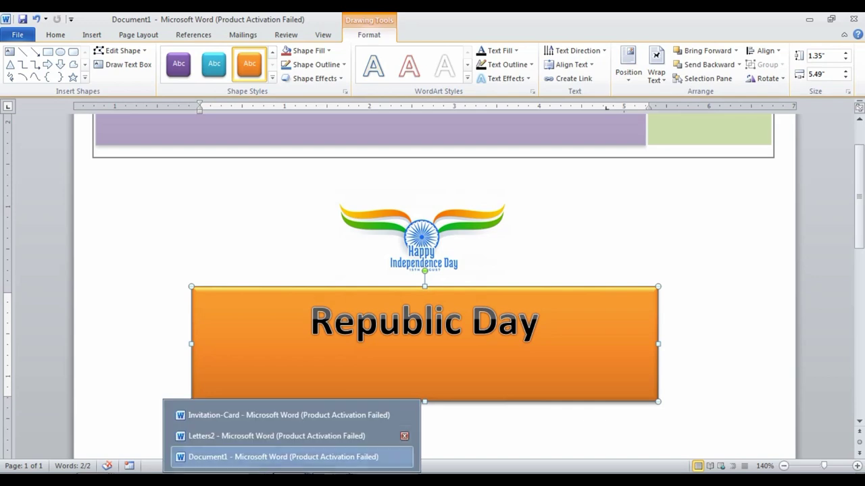
{"action": "left_click", "coordinate": [270, 412]}
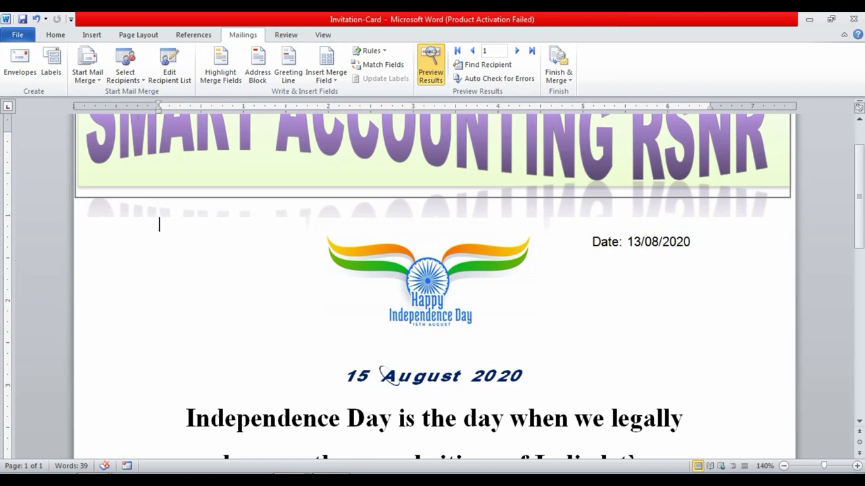
- Switch to Document1 and scroll to its second page under the 'Smart accounting rsnr' banner
{"action": "scroll", "coordinate": [383, 376], "scroll_direction": "down", "scroll_amount": 8}
{"action": "scroll", "coordinate": [383, 375], "scroll_direction": "down", "scroll_amount": 3}
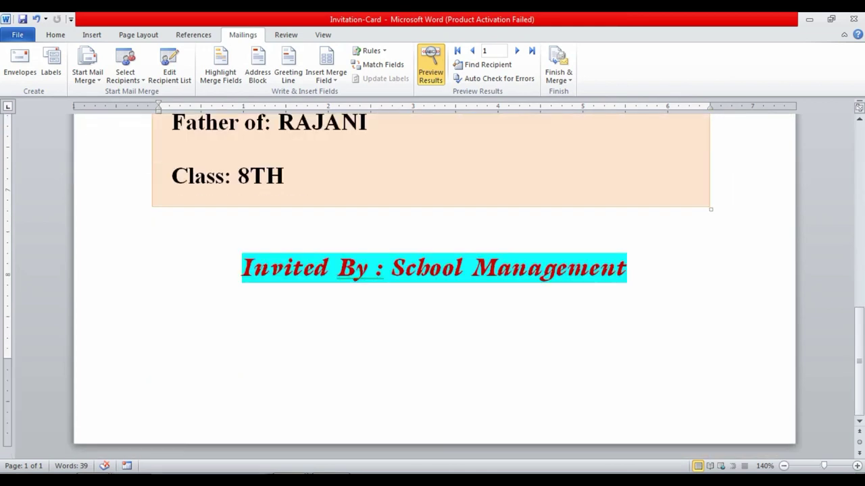
{"action": "mouse_move", "coordinate": [290, 481]}
{"action": "left_click", "coordinate": [283, 457]}
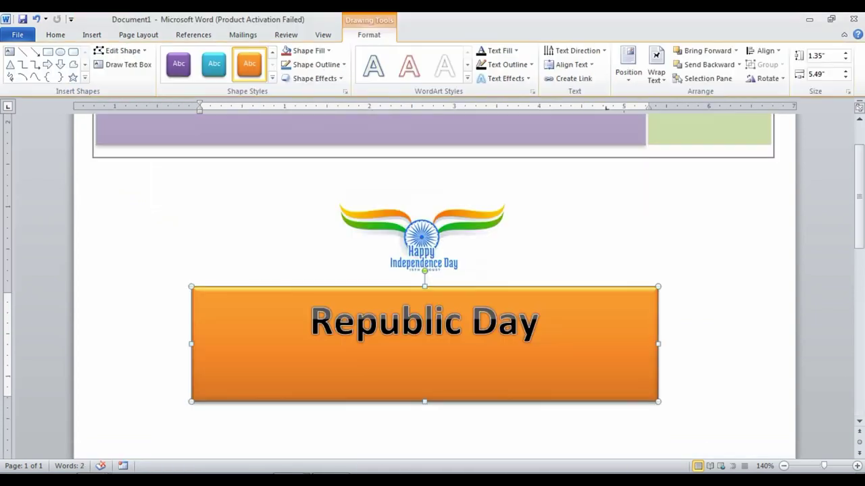
{"action": "scroll", "coordinate": [433, 270], "scroll_direction": "down", "scroll_amount": 5}
{"action": "scroll", "coordinate": [564, 211], "scroll_direction": "up", "scroll_amount": 5}
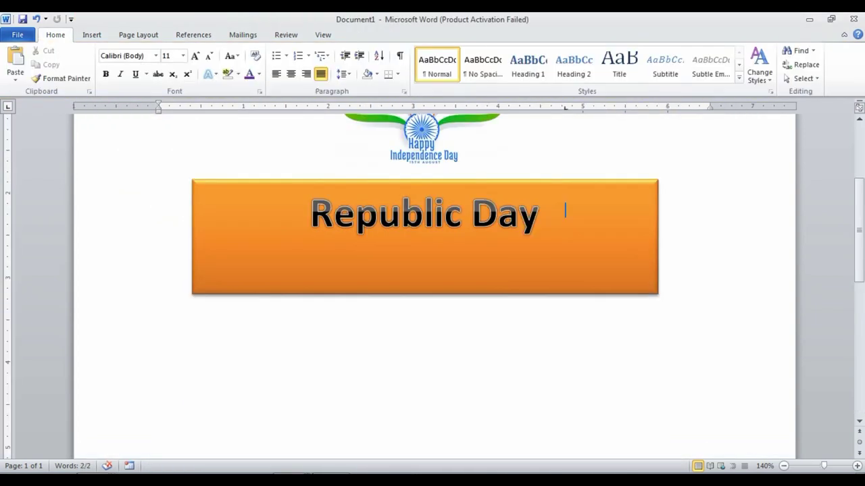
{"action": "left_click", "coordinate": [160, 241]}
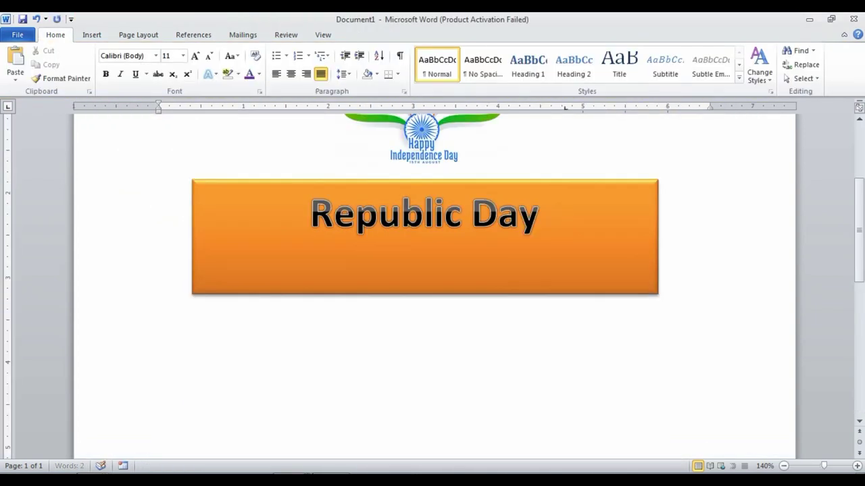
{"action": "scroll", "coordinate": [160, 450], "scroll_direction": "down", "scroll_amount": 5}
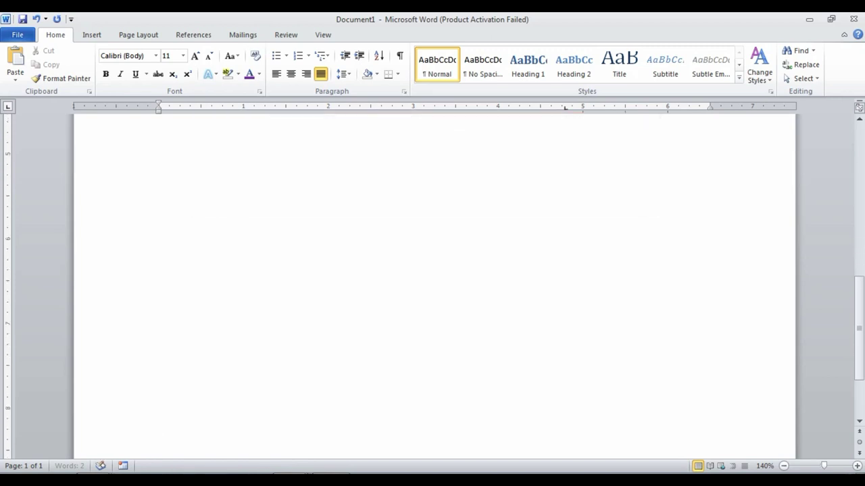
{"action": "scroll", "coordinate": [158, 425], "scroll_direction": "down", "scroll_amount": 5}
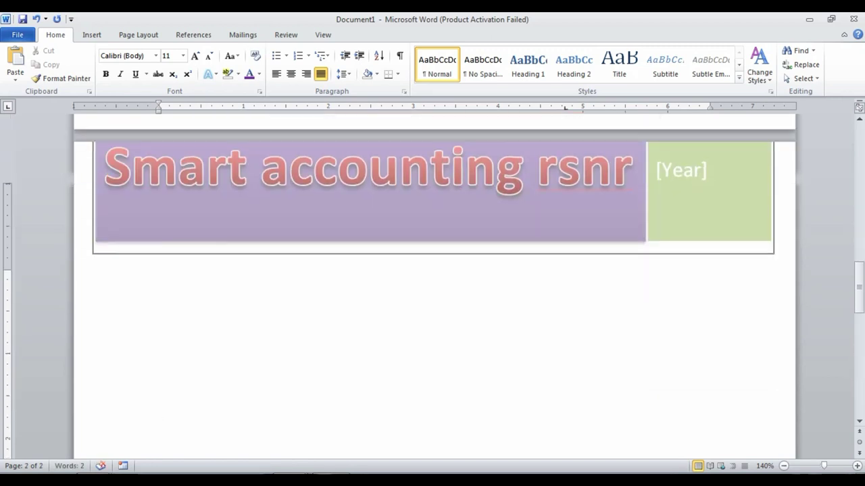
{"action": "scroll", "coordinate": [158, 299], "scroll_direction": "down", "scroll_amount": 2}
- Type the lines 'To,', 'Name', 'Student name' and 'Class' on separate lines
{"action": "scroll", "coordinate": [158, 299], "scroll_direction": "up", "scroll_amount": 1}
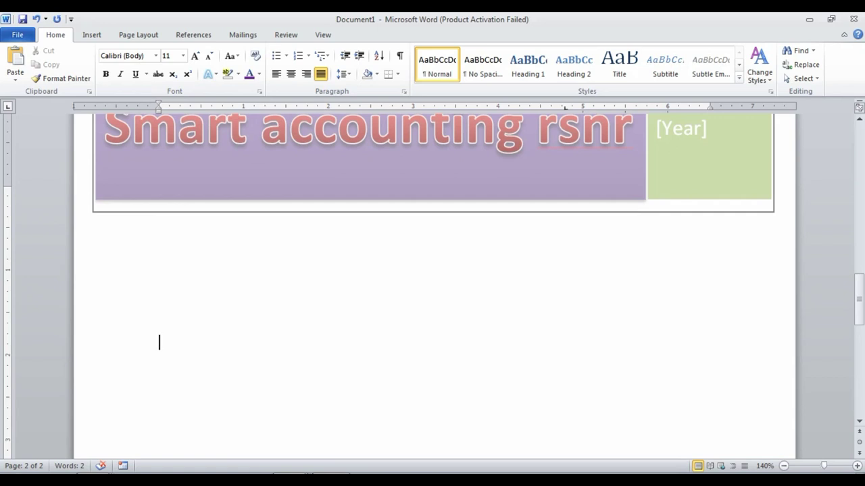
{"action": "type", "text": "To"}
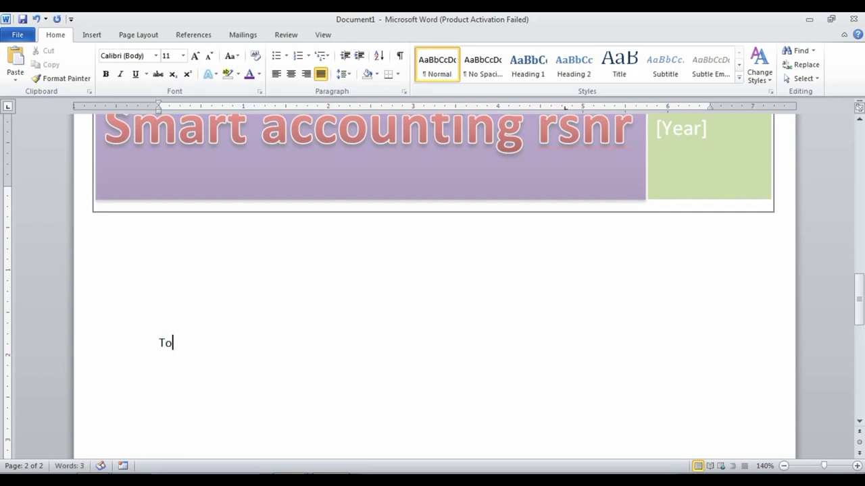
{"action": "type", "text": ","}
{"action": "key", "text": "Return"}
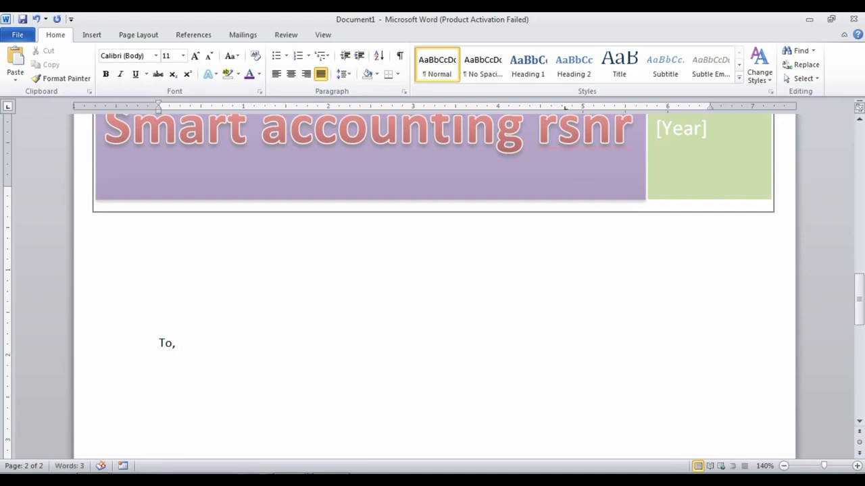
{"action": "type", "text": "Name"}
{"action": "key", "text": "Return"}
{"action": "type", "text": "St"}
{"action": "type", "text": "udent"}
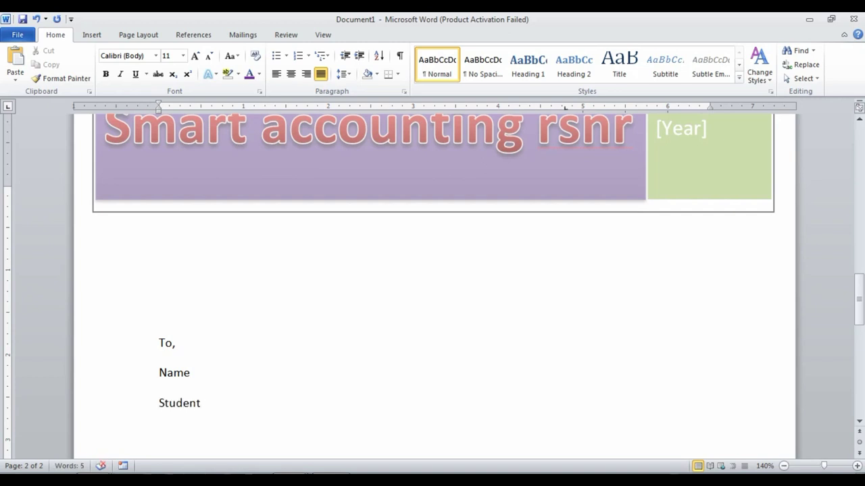
{"action": "key", "text": "BackSpace"}
{"action": "key", "text": "BackSpace"}
{"action": "type", "text": "t name"}
{"action": "key", "text": "Return"}
{"action": "type", "text": "Class"}
{"action": "key", "text": "Return"}
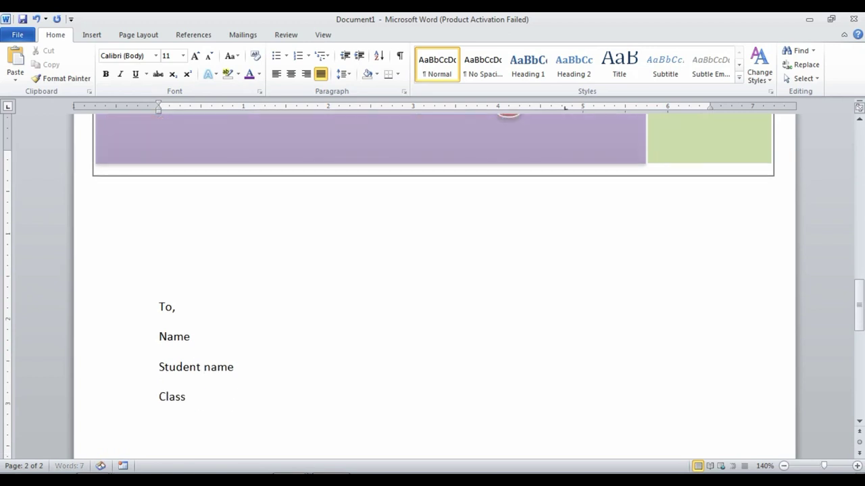
- Add the line 'Sub: Second Installment fee', correcting the misspelled 'Instllament'
{"action": "type", "text": "Sub"}
{"action": "type", "text": ": "}
{"action": "type", "text": " Seco"}
{"action": "type", "text": "ndIn"}
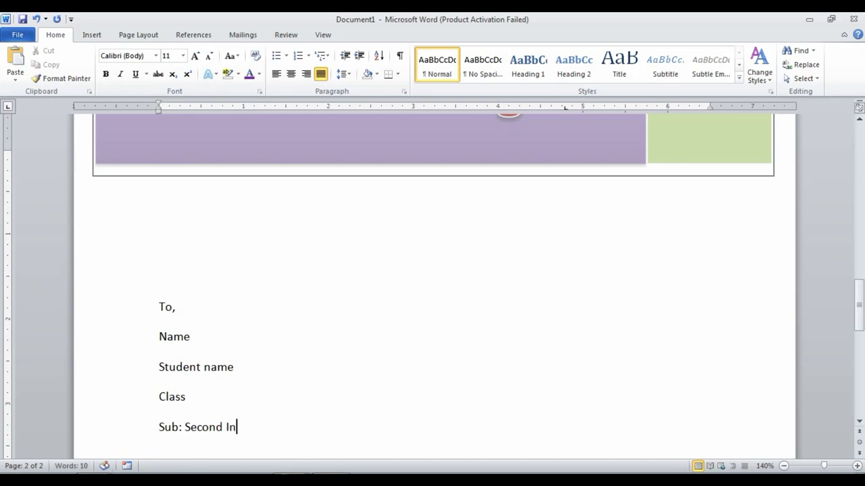
{"action": "type", "text": "stllament"}
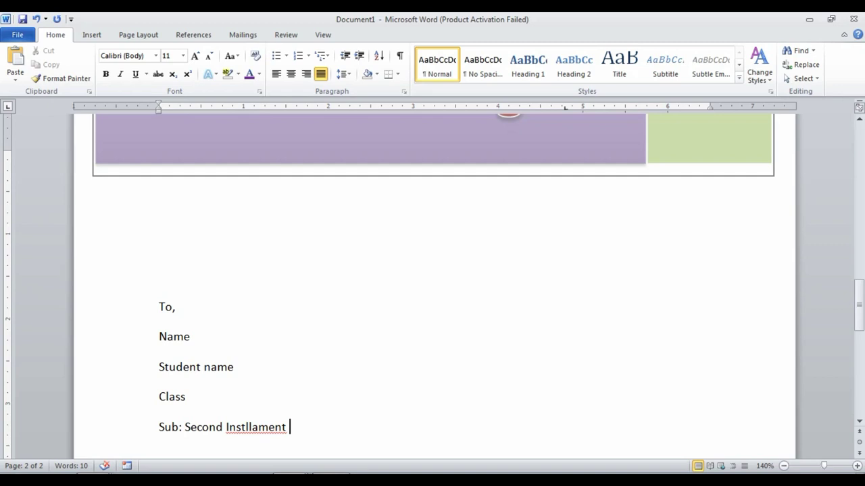
{"action": "left_click", "coordinate": [276, 427]}
{"action": "right_click", "coordinate": [286, 431]}
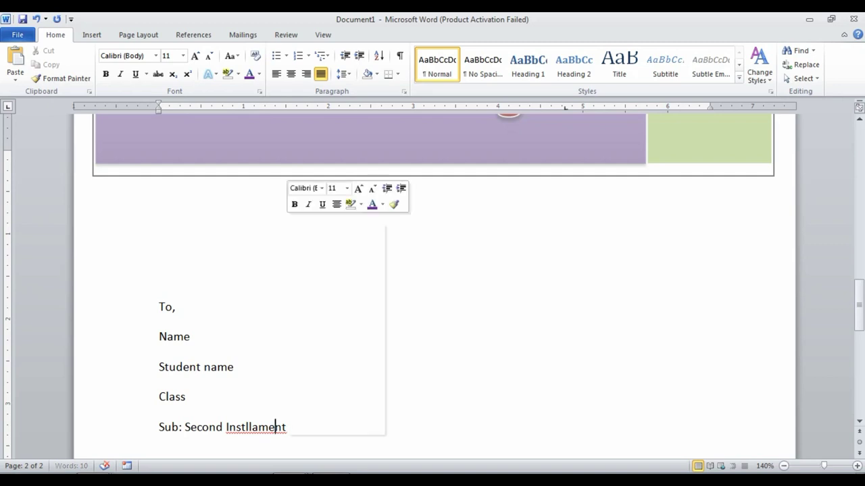
{"action": "left_click", "coordinate": [327, 230]}
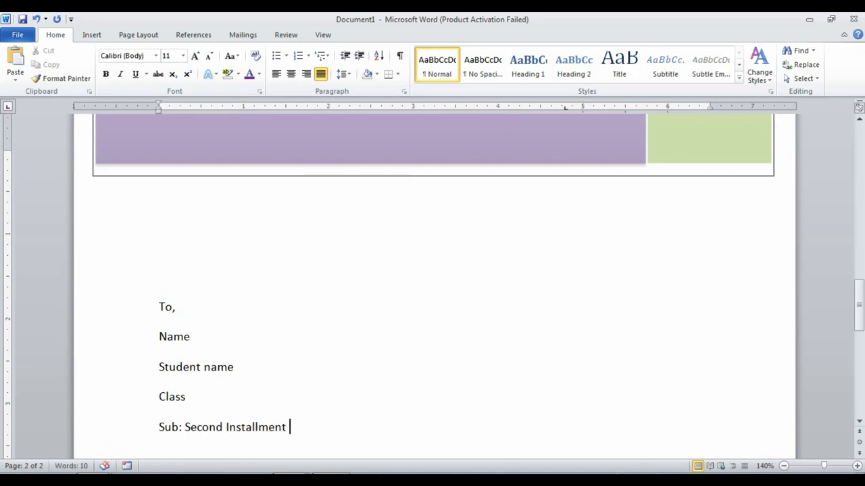
{"action": "type", "text": "fee"}
{"action": "scroll", "coordinate": [432, 284], "scroll_direction": "down", "scroll_amount": 2}
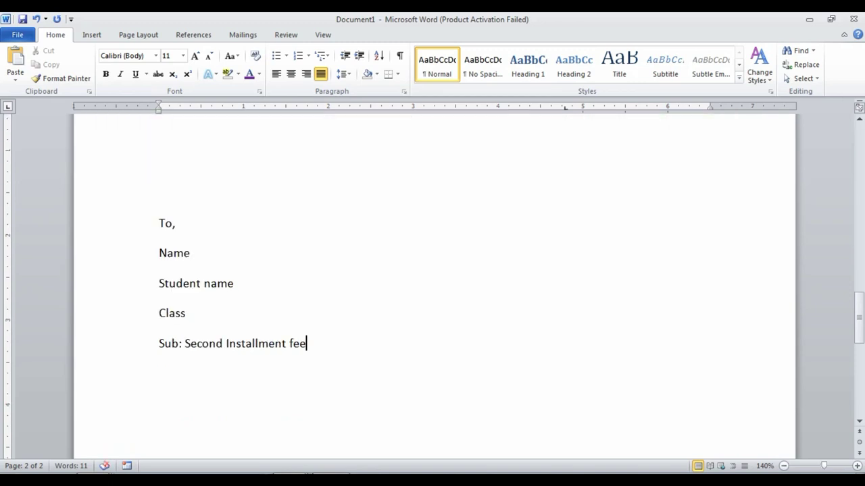
- Create a new Microsoft Excel Worksheet with the default name in the New folder and open it
{"action": "right_click", "coordinate": [94, 472]}
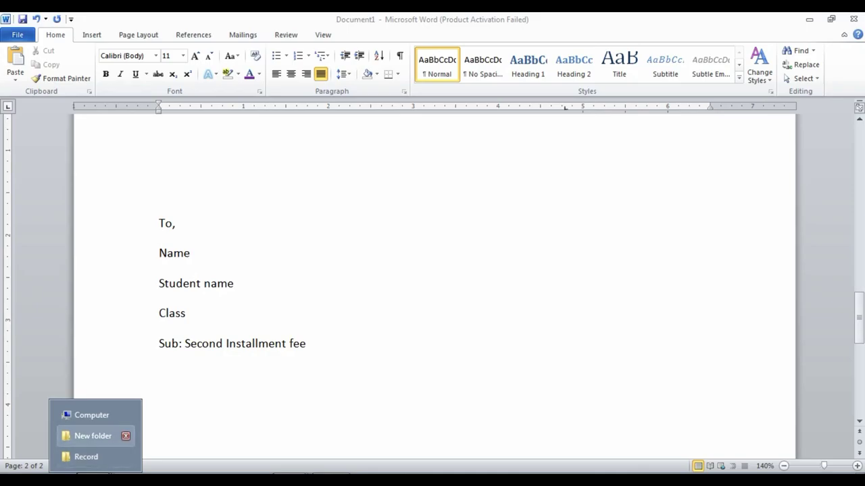
{"action": "left_click", "coordinate": [93, 437]}
{"action": "right_click", "coordinate": [183, 243]}
{"action": "mouse_move", "coordinate": [223, 408]}
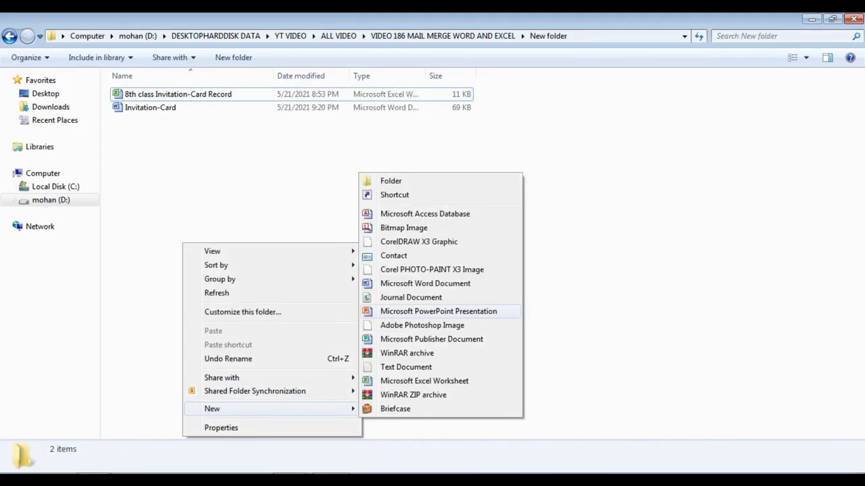
{"action": "left_click", "coordinate": [424, 381]}
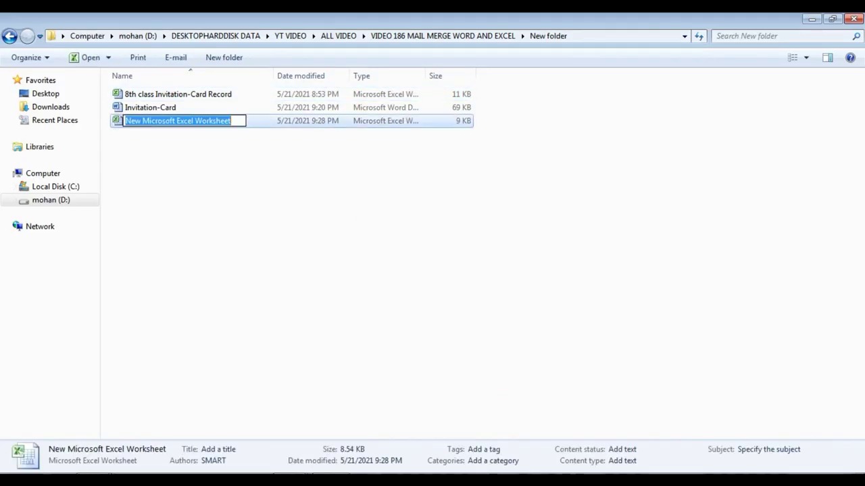
{"action": "key", "text": "Return"}
{"action": "key", "text": "Return"}
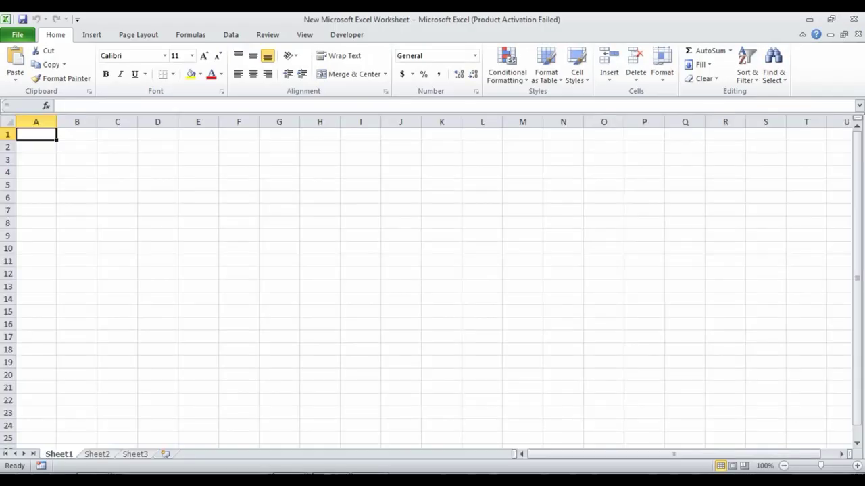
{"action": "key", "text": "Return"}
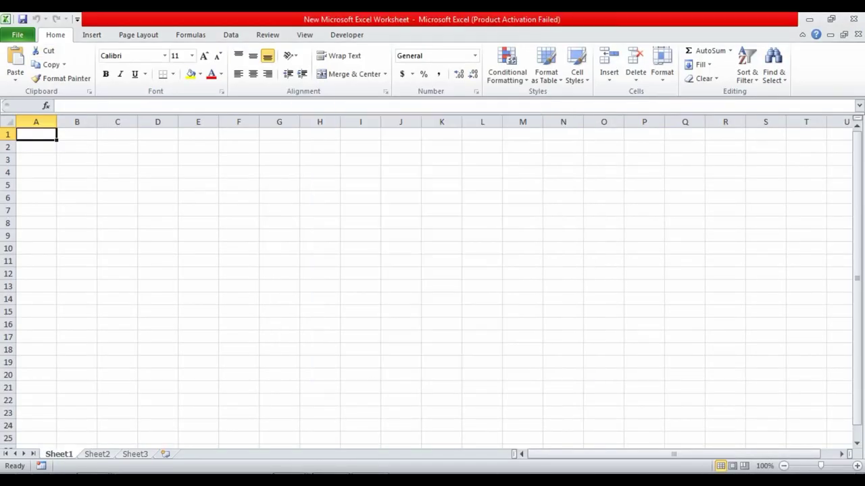
- Widen columns A and B, enter the two names in A2 and B2, and CLASS in C2
{"action": "left_click_drag", "start_coordinate": [56, 122], "coordinate": [106, 122]}
{"action": "left_click", "coordinate": [60, 147]}
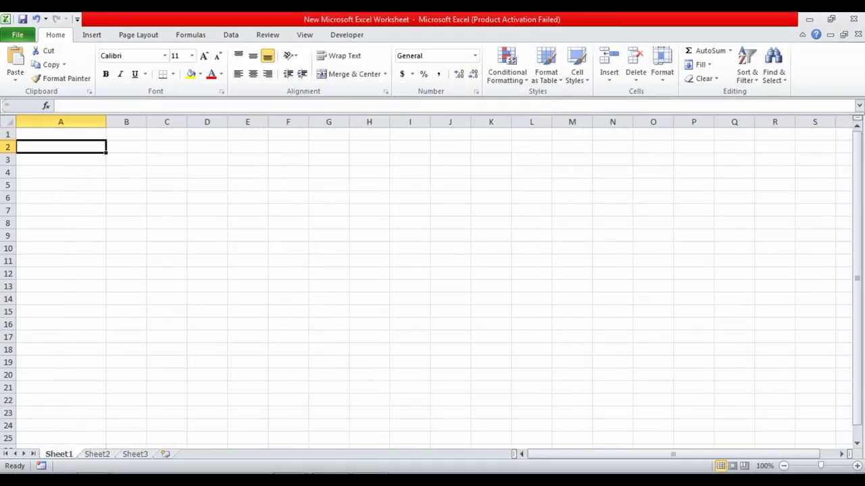
{"action": "type", "text": "sym b"}
{"action": "key", "text": "BackSpace"}
{"action": "key", "text": "BackSpace"}
{"action": "key", "text": "BackSpace"}
{"action": "key", "text": "BackSpace"}
{"action": "key", "text": "BackSpace"}
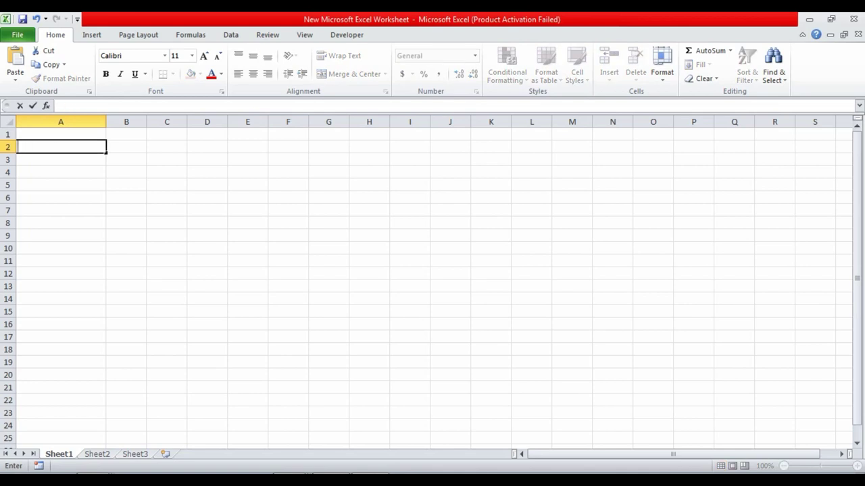
{"action": "type", "text": "RAMESH"}
{"action": "type", "text": " KUMAR"}
{"action": "key", "text": "Tab"}
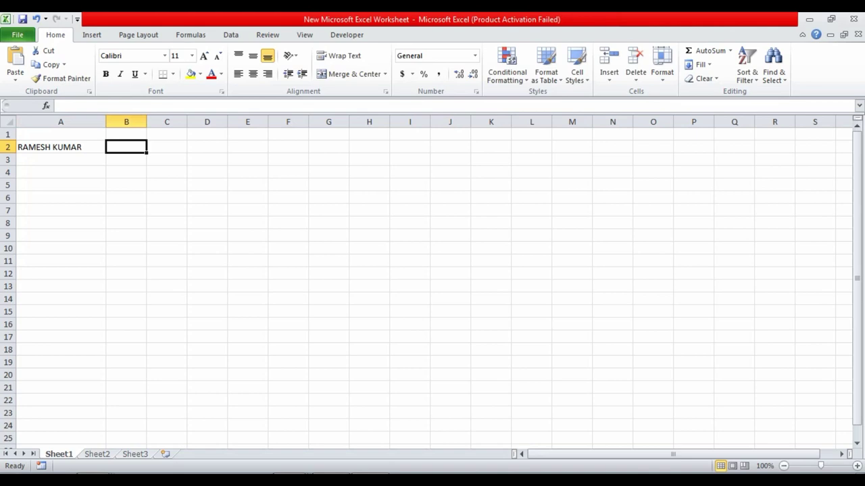
{"action": "left_click_drag", "start_coordinate": [147, 122], "coordinate": [213, 122]}
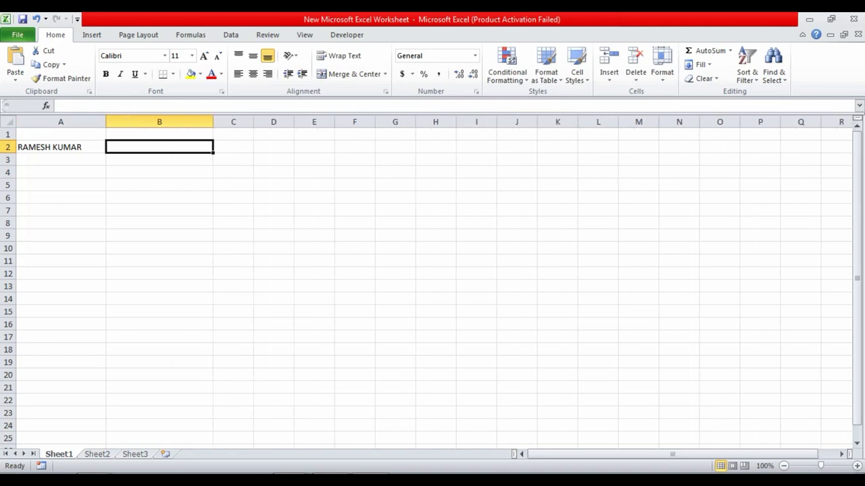
{"action": "type", "text": "RAM SINGH"}
{"action": "key", "text": "Tab"}
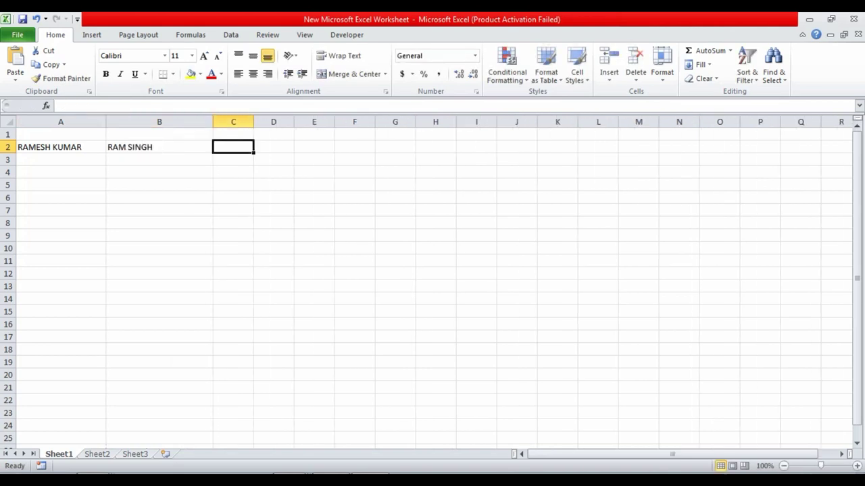
{"action": "type", "text": "CLASS "}
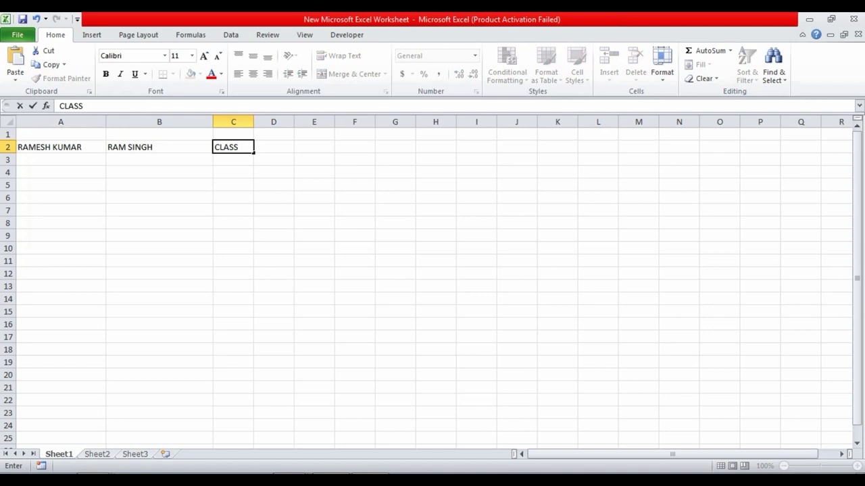
{"action": "type", "text": "8"}
{"action": "key", "text": "BackSpace"}
- Enter headers STUDENT NAME, FATHER NAME and CLASS in cells A1 to C1
{"action": "left_click", "coordinate": [158, 134]}
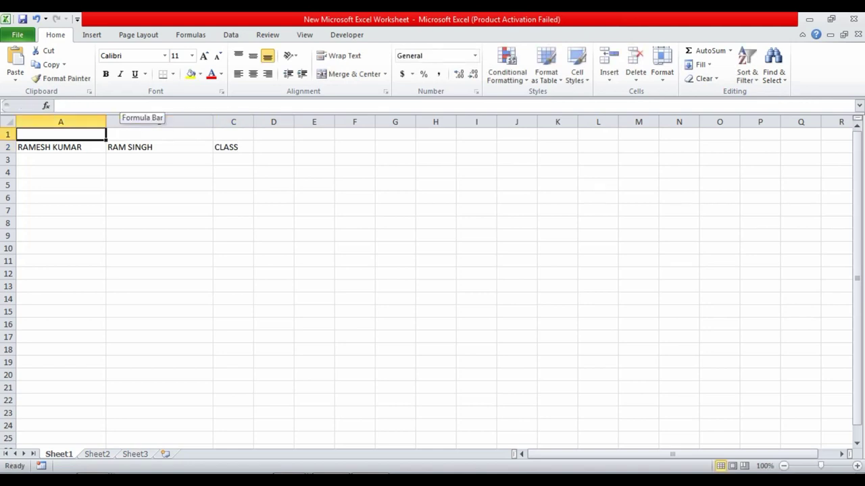
{"action": "key", "text": "Left"}
{"action": "type", "text": "STUDE"}
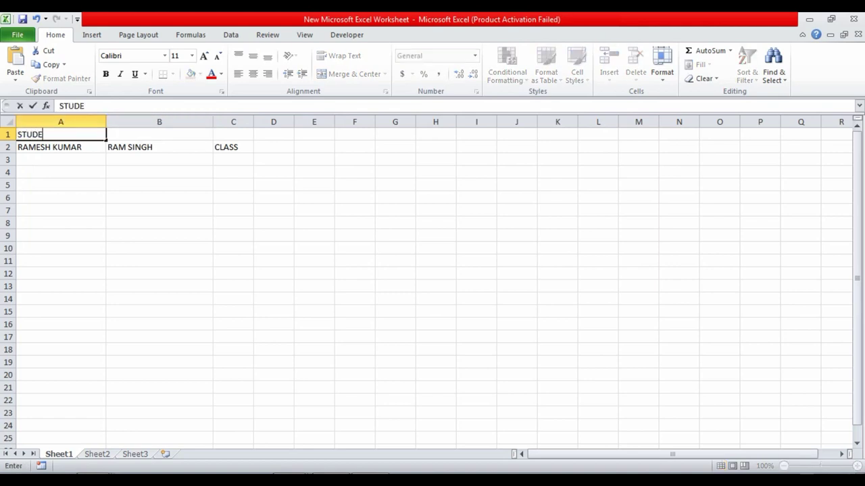
{"action": "type", "text": "NT NAME"}
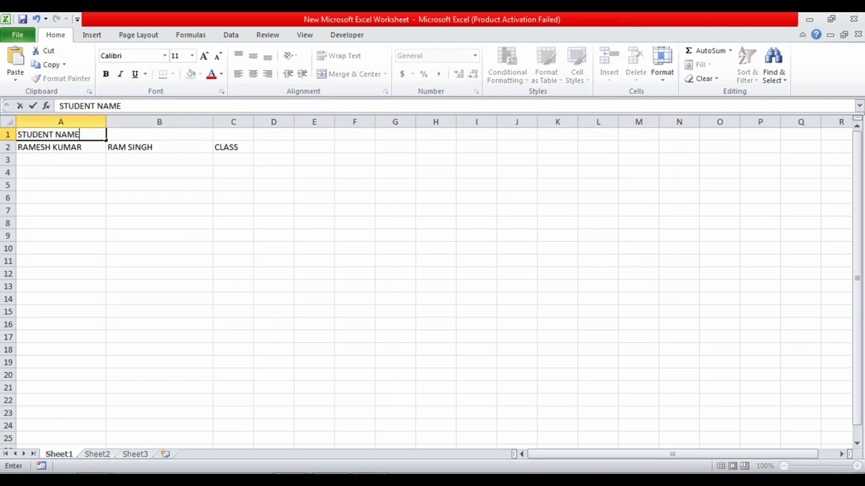
{"action": "key", "text": "Right"}
{"action": "type", "text": "FAT"}
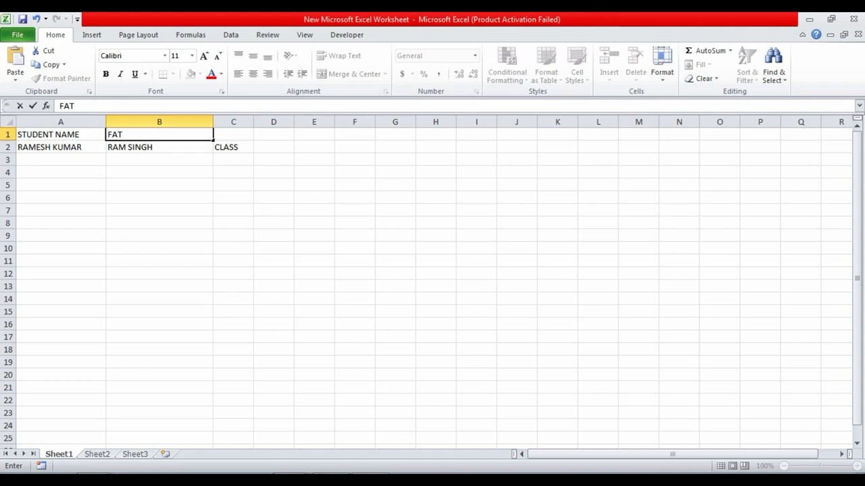
{"action": "type", "text": "IE"}
{"action": "key", "text": "BackSpace"}
{"action": "key", "text": "BackSpace"}
{"action": "type", "text": "HER "}
{"action": "type", "text": "NAME"}
{"action": "left_click", "coordinate": [233, 147]}
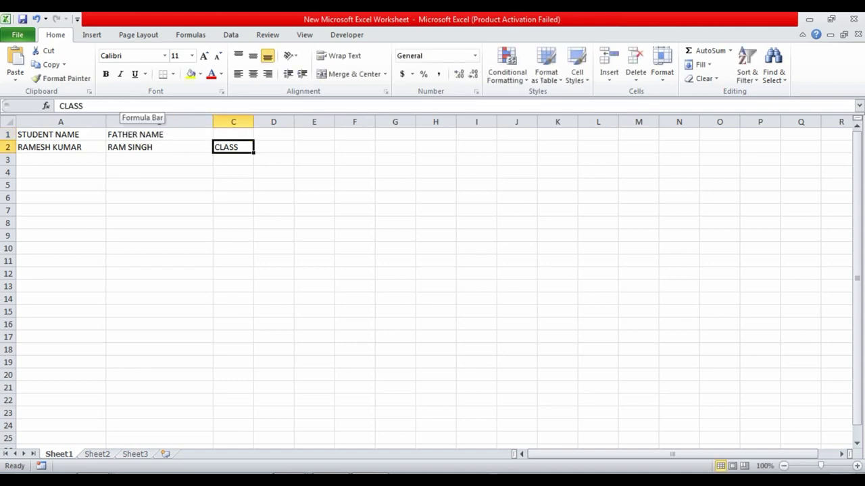
{"action": "key", "text": "ctrl+c"}
{"action": "key", "text": "Up"}
{"action": "key", "text": "Return"}
{"action": "key", "text": "Right"}
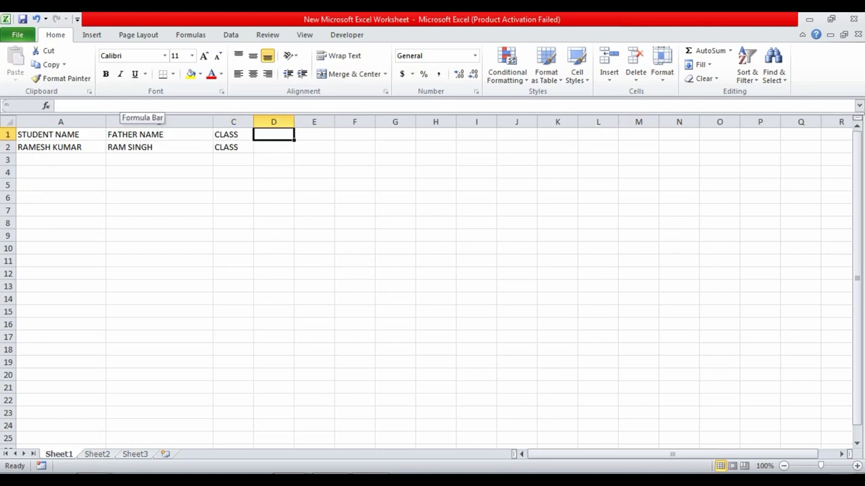
- Widen columns D and E and add headers MONTH in D1 and FEE in E1
{"action": "left_click_drag", "start_coordinate": [294, 122], "coordinate": [313, 121]}
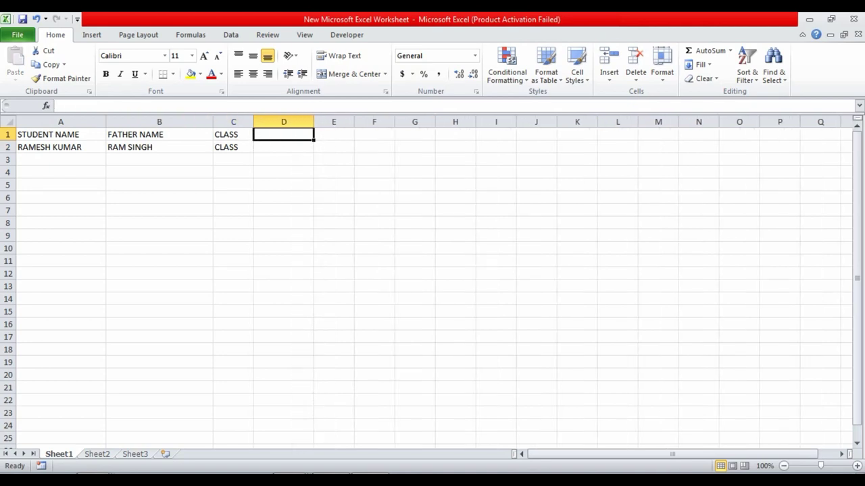
{"action": "type", "text": "mON"}
{"action": "key", "text": "BackSpace"}
{"action": "key", "text": "BackSpace"}
{"action": "key", "text": "BackSpace"}
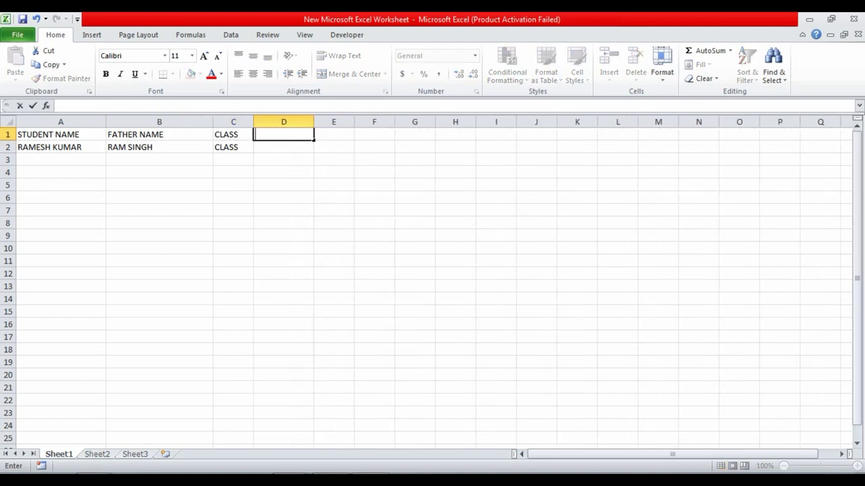
{"action": "type", "text": "MONTH"}
{"action": "key", "text": "Return"}
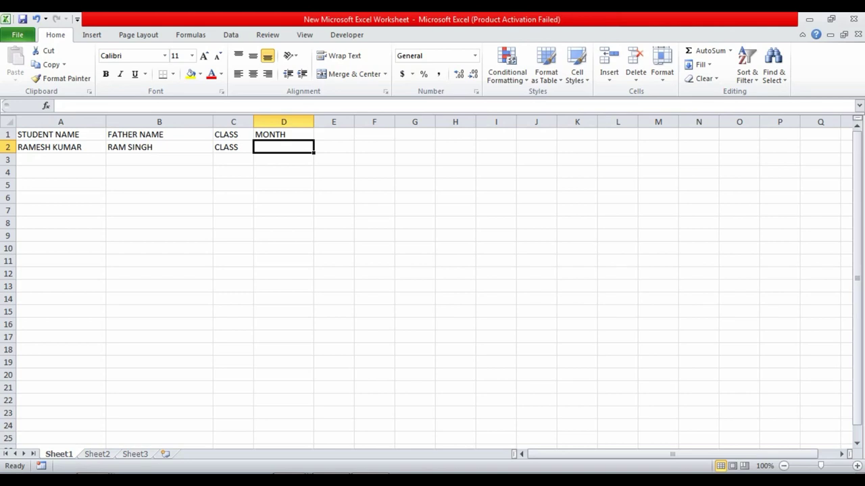
{"action": "left_click_drag", "start_coordinate": [354, 121], "coordinate": [381, 121]}
{"action": "left_click", "coordinate": [347, 134]}
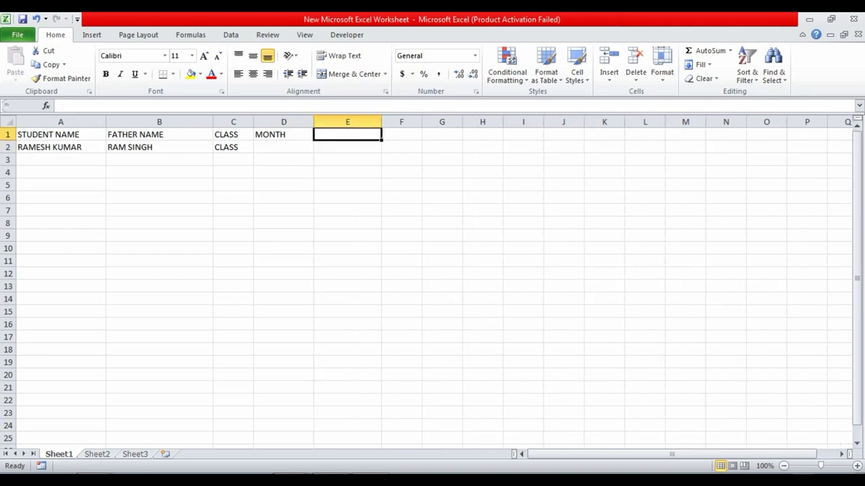
{"action": "type", "text": "FEE"}
{"action": "key", "text": "Return"}
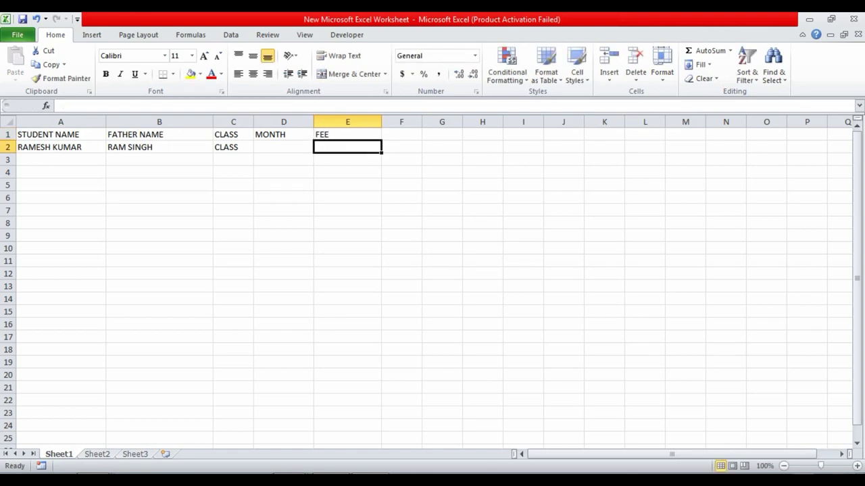
- Fill the record with 2ND in C2, SEP in D2 and 1500 in E2
{"action": "left_click", "coordinate": [283, 147]}
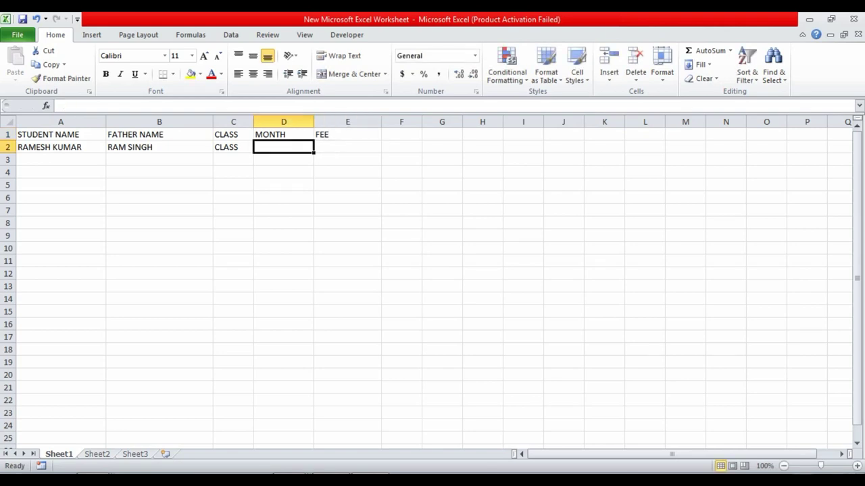
{"action": "left_click", "coordinate": [233, 146]}
{"action": "type", "text": "2"}
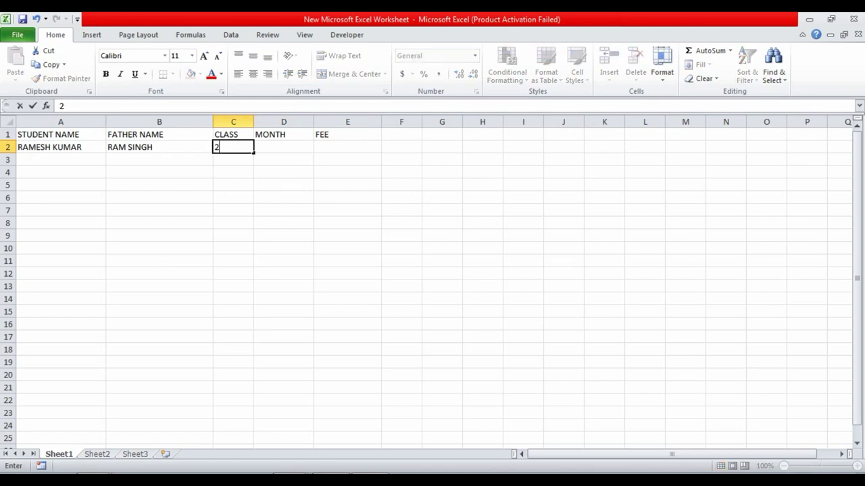
{"action": "type", "text": "ND"}
{"action": "left_click", "coordinate": [283, 147]}
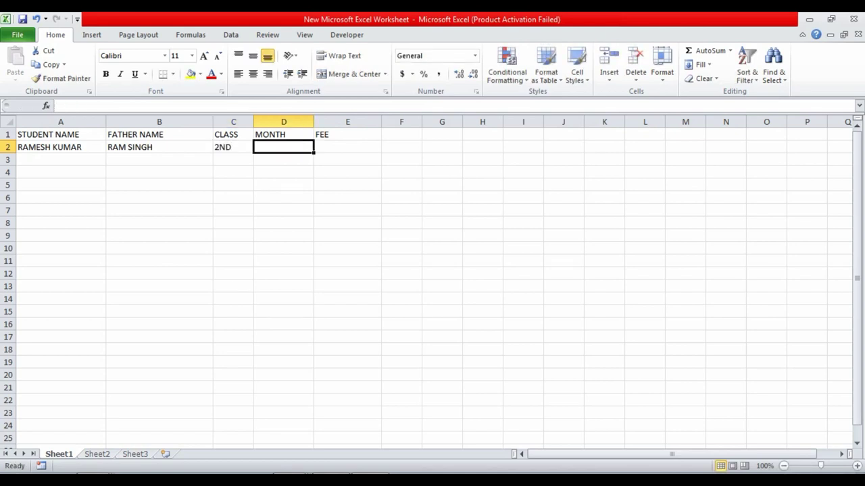
{"action": "type", "text": "SEP"}
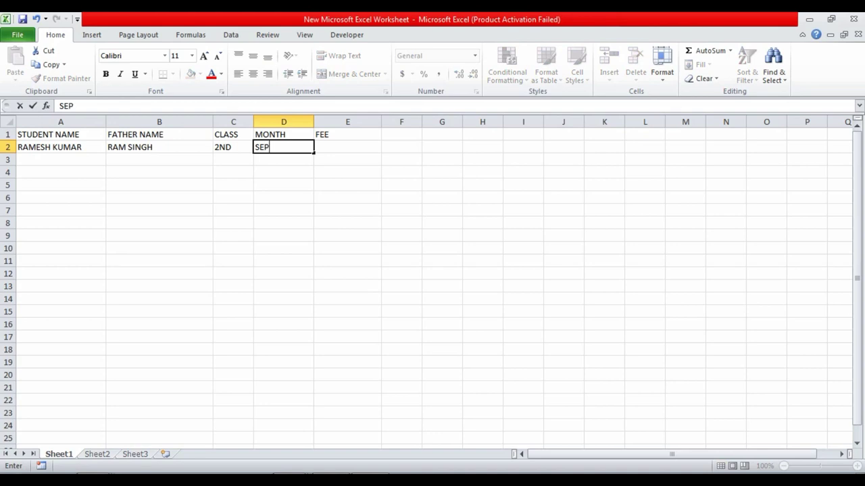
{"action": "left_click", "coordinate": [347, 147]}
{"action": "type", "text": "1500"}
{"action": "key", "text": "Return"}
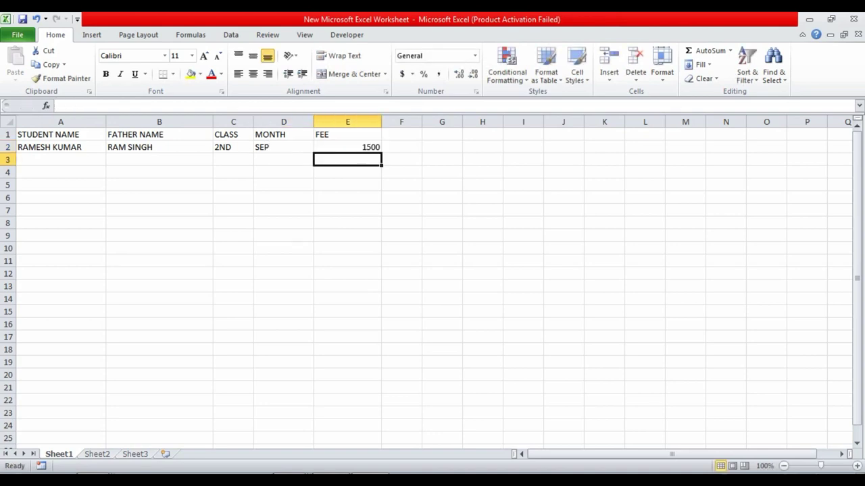
{"action": "left_click_drag", "start_coordinate": [382, 122], "coordinate": [390, 122]}
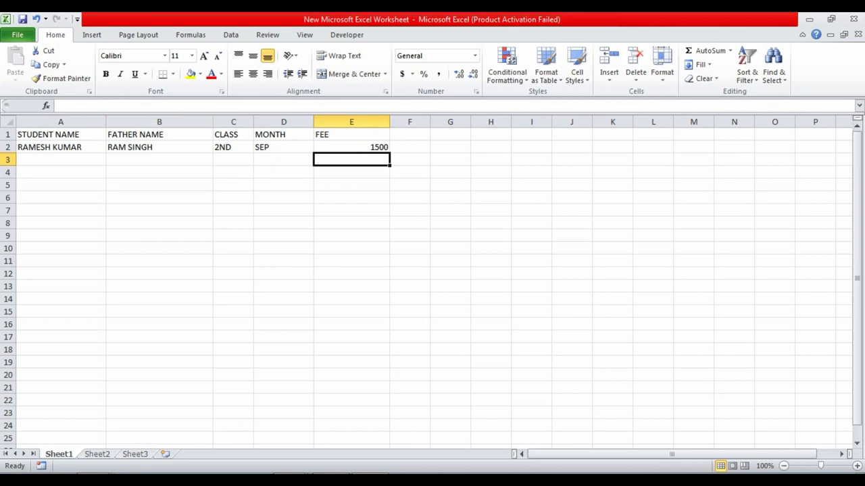
- Centre the header row A1:E1 and the record row A2:E2
{"action": "left_click_drag", "start_coordinate": [48, 134], "coordinate": [351, 135]}
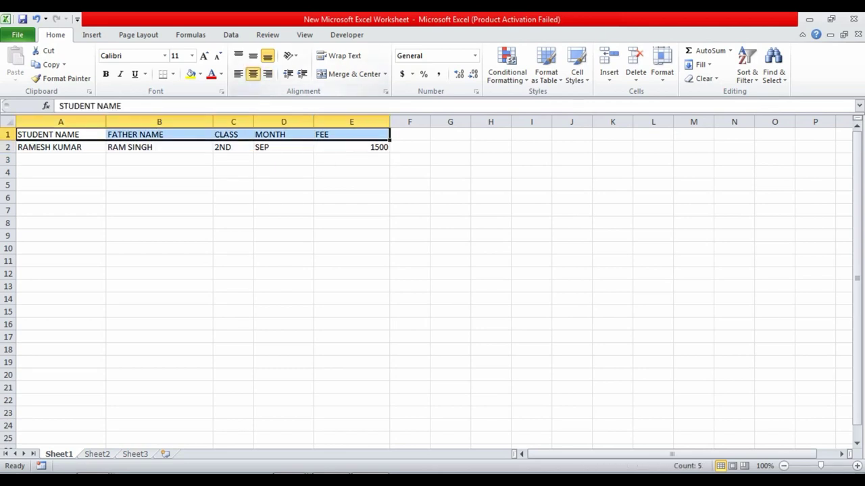
{"action": "left_click", "coordinate": [252, 74]}
{"action": "left_click", "coordinate": [284, 197]}
{"action": "mouse_move", "coordinate": [61, 135]}
{"action": "left_mouse_down"}
{"action": "mouse_move", "coordinate": [61, 147]}
{"action": "mouse_move", "coordinate": [351, 134]}
{"action": "mouse_move", "coordinate": [319, 122]}
{"action": "left_mouse_up"}
{"action": "left_click", "coordinate": [351, 197]}
{"action": "left_click_drag", "start_coordinate": [47, 146], "coordinate": [365, 146]}
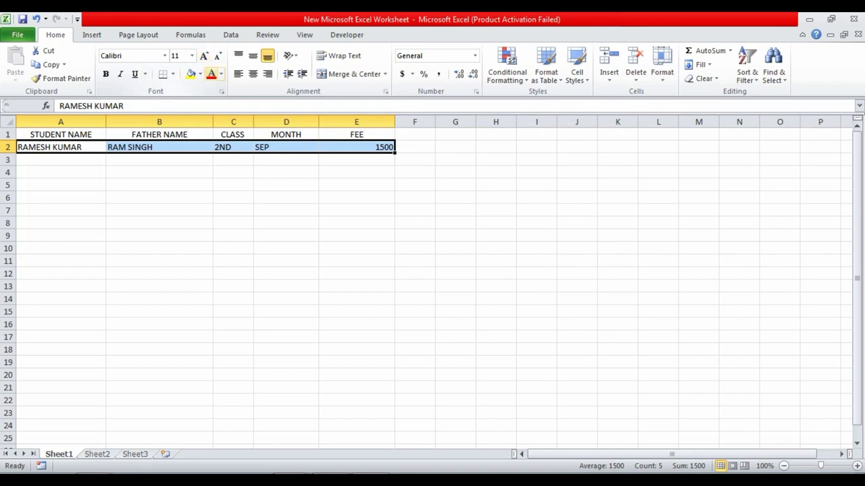
{"action": "left_click", "coordinate": [253, 74]}
{"action": "left_click", "coordinate": [286, 210]}
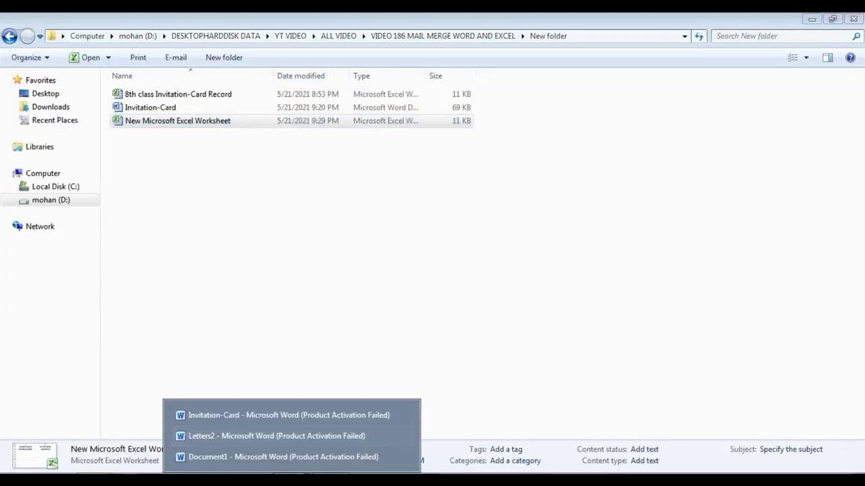
- In Document1, start the Step-by-Step Mail Merge Wizard and advance to selecting recipients
{"action": "left_click", "coordinate": [271, 455]}
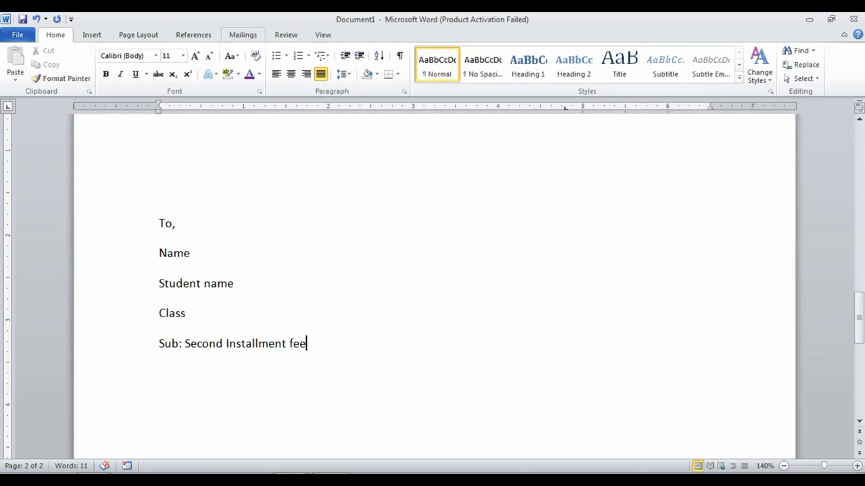
{"action": "left_click", "coordinate": [242, 35]}
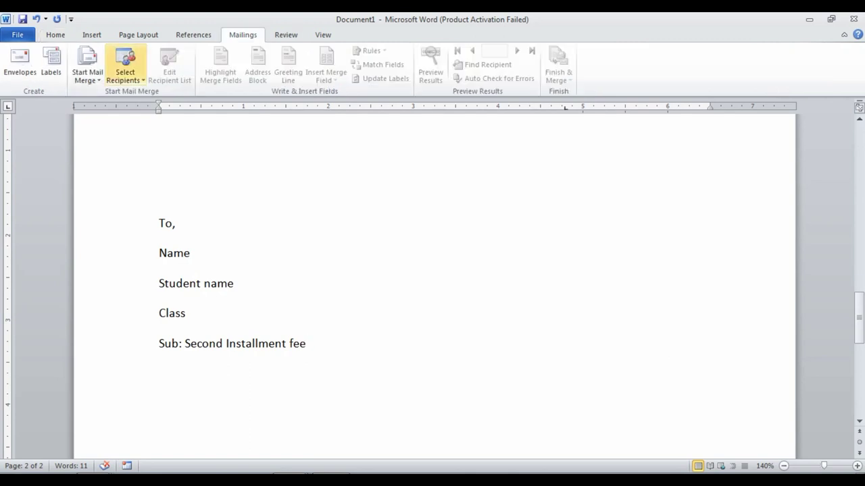
{"action": "left_click", "coordinate": [87, 71]}
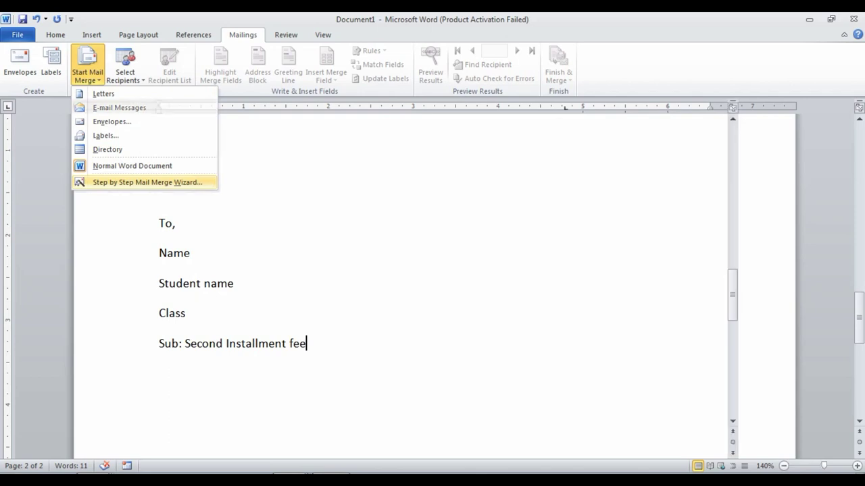
{"action": "left_click", "coordinate": [147, 183]}
{"action": "left_click", "coordinate": [797, 429]}
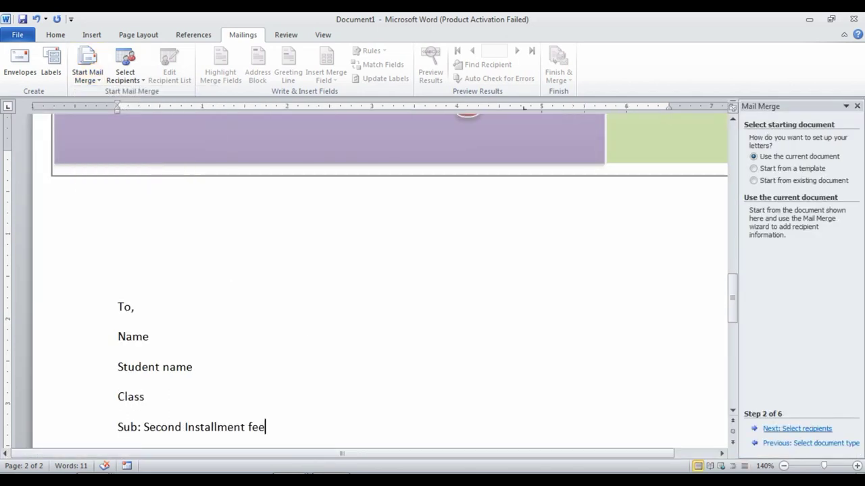
{"action": "left_click", "coordinate": [797, 429]}
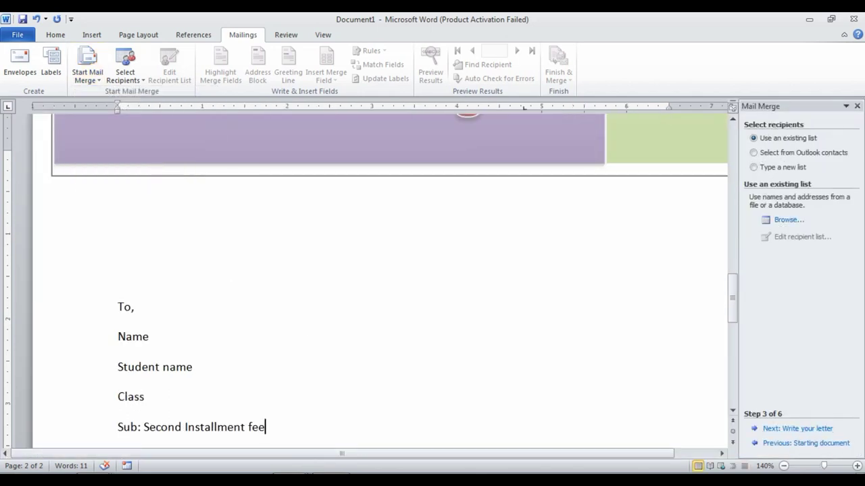
- Browse on D: through DESKTOPHARDDISK DATA, YT VIDEO, ALL VIDEO into the project's New folder
{"action": "left_click", "coordinate": [788, 219]}
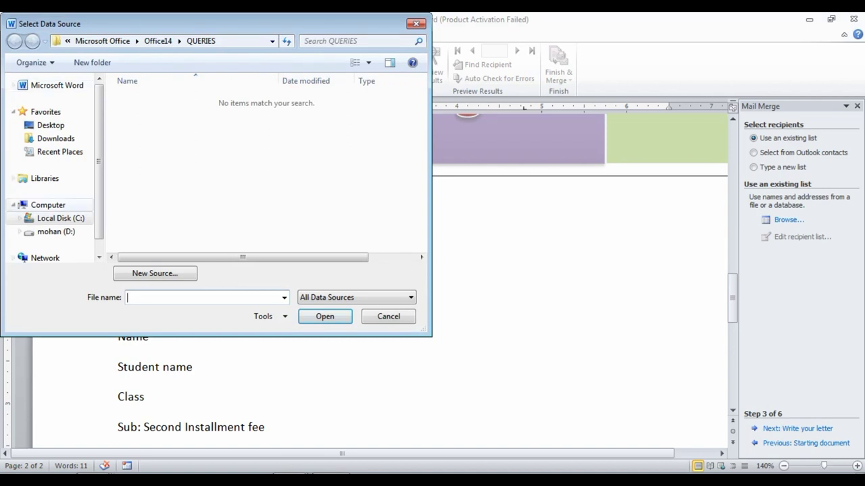
{"action": "left_click", "coordinate": [56, 232]}
{"action": "double_click", "coordinate": [174, 152]}
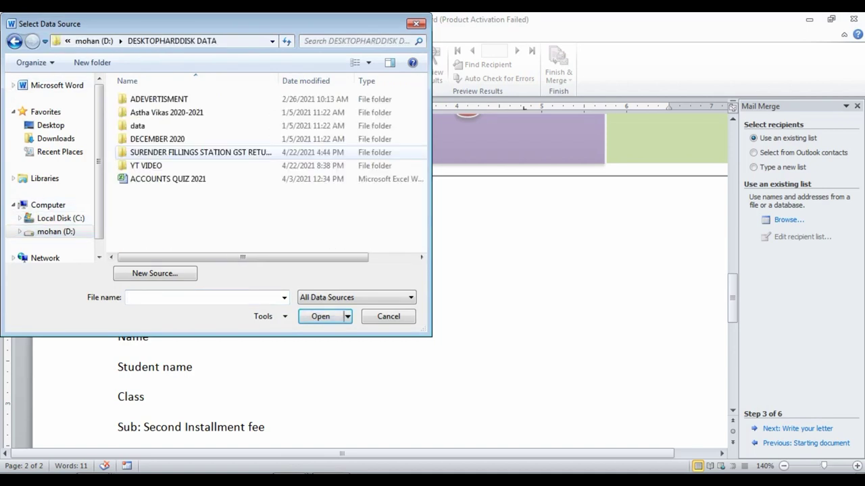
{"action": "double_click", "coordinate": [146, 165]}
{"action": "double_click", "coordinate": [147, 115]}
{"action": "scroll", "coordinate": [216, 230], "scroll_direction": "down", "scroll_amount": 10}
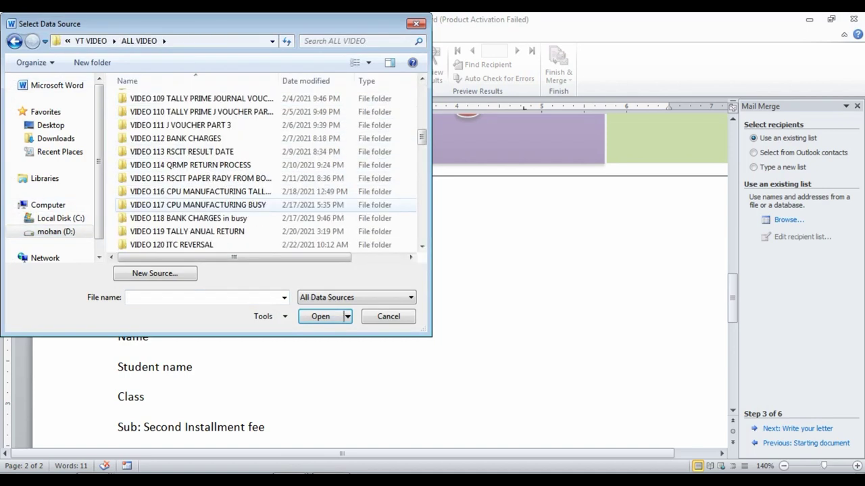
{"action": "scroll", "coordinate": [217, 229], "scroll_direction": "down", "scroll_amount": 15}
{"action": "scroll", "coordinate": [216, 230], "scroll_direction": "down", "scroll_amount": 6}
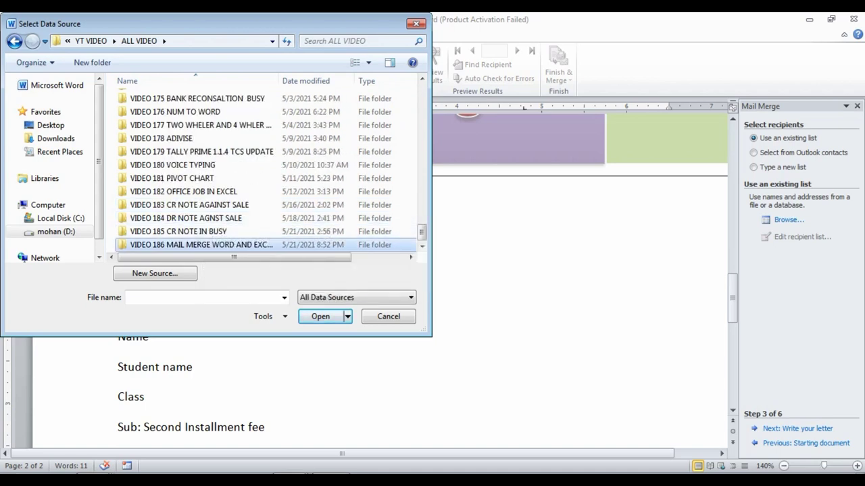
{"action": "double_click", "coordinate": [182, 244]}
{"action": "double_click", "coordinate": [146, 99]}
- Choose New Microsoft Excel Worksheet, select table Sheet1$, and accept the recipient list
{"action": "left_click", "coordinate": [182, 125]}
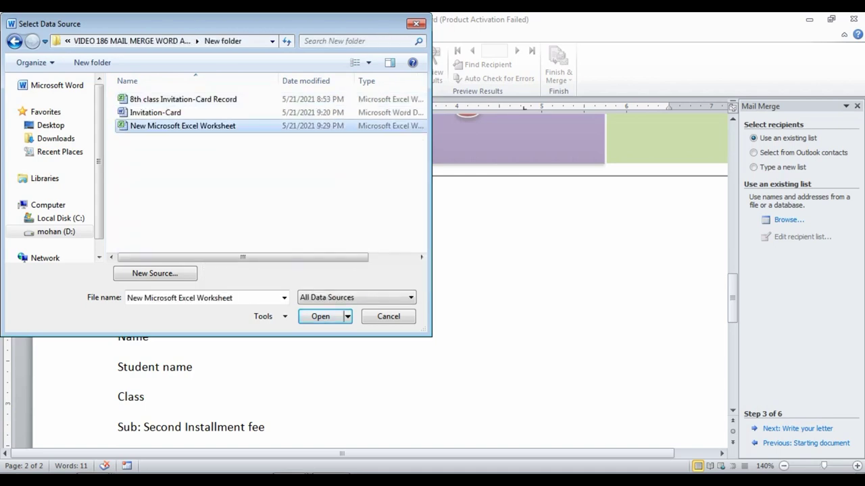
{"action": "left_click", "coordinate": [320, 316]}
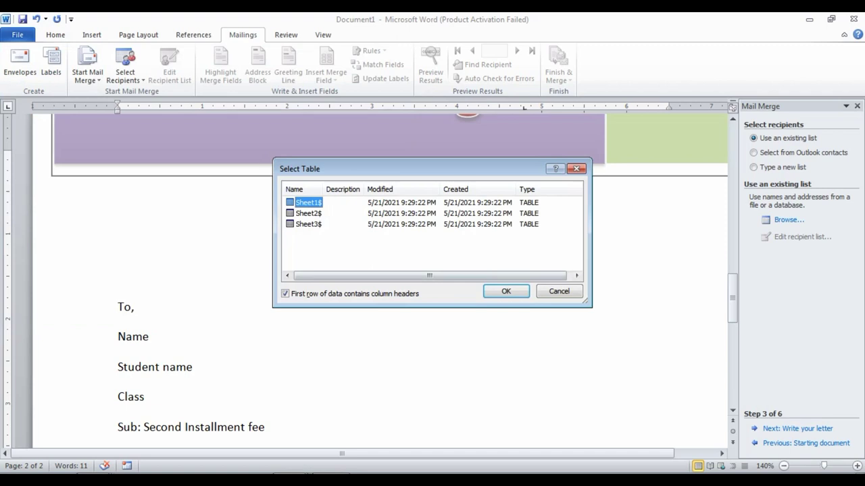
{"action": "left_click", "coordinate": [506, 291]}
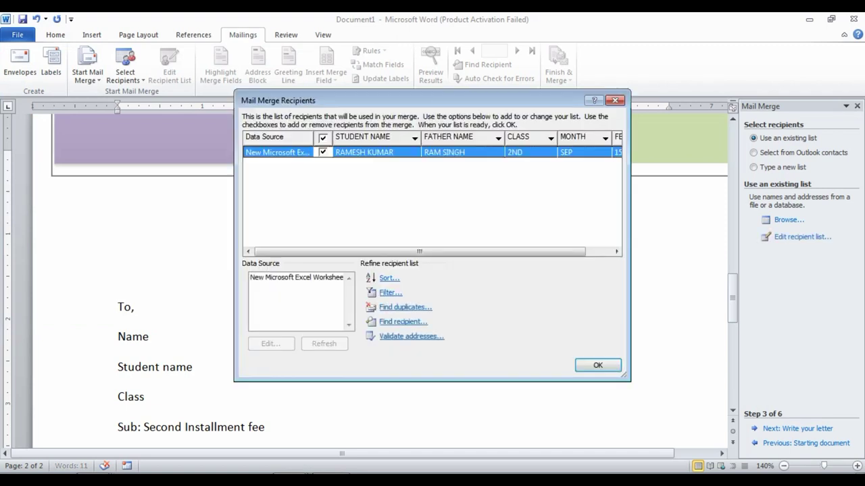
{"action": "left_click", "coordinate": [597, 365]}
{"action": "scroll", "coordinate": [378, 270], "scroll_direction": "down", "scroll_amount": 4}
- Insert «FATHER_NAME», «STUDENT_NAME» and «CLASS_» after the Name, Student name and Class labels
{"action": "scroll", "coordinate": [378, 270], "scroll_direction": "up", "scroll_amount": 1}
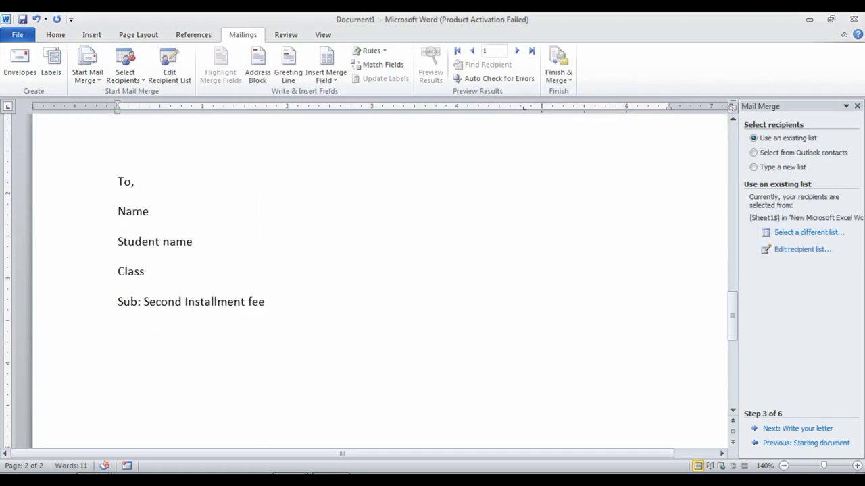
{"action": "left_click", "coordinate": [149, 210]}
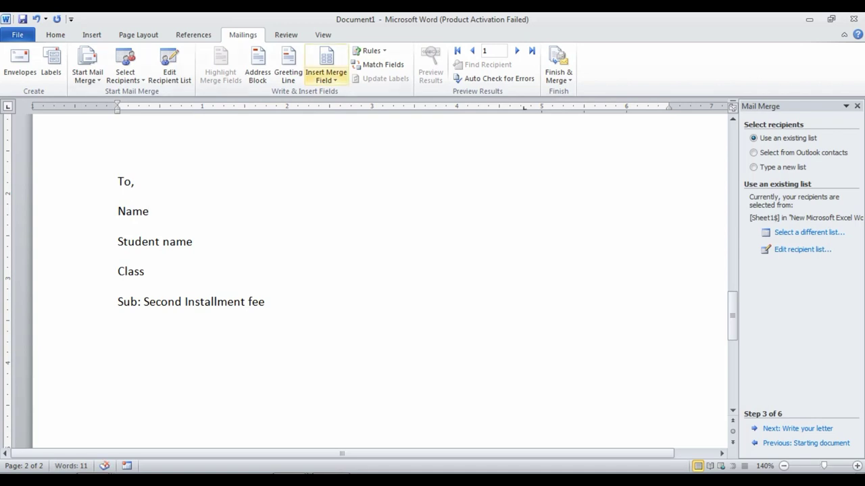
{"action": "left_click", "coordinate": [326, 76]}
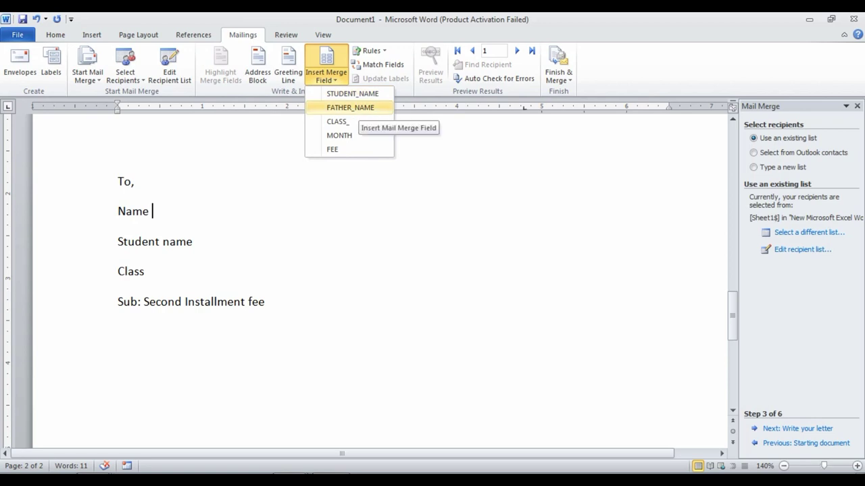
{"action": "left_click", "coordinate": [350, 108]}
{"action": "left_click", "coordinate": [193, 241]}
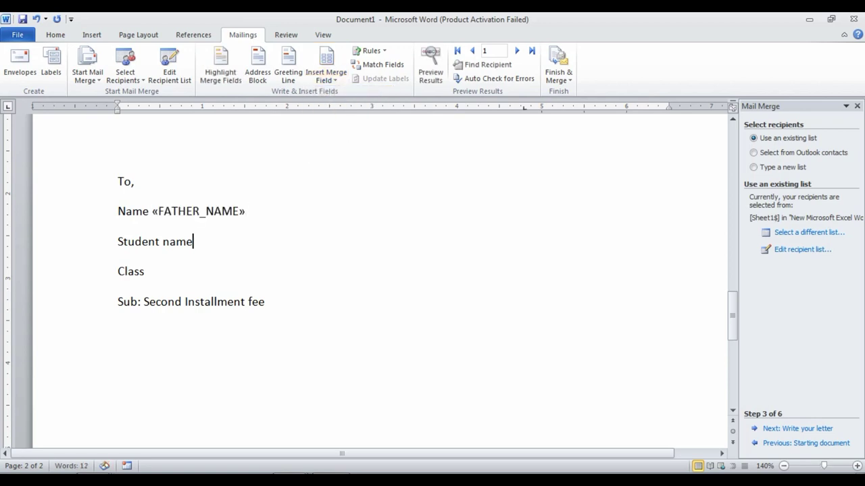
{"action": "left_click", "coordinate": [326, 76]}
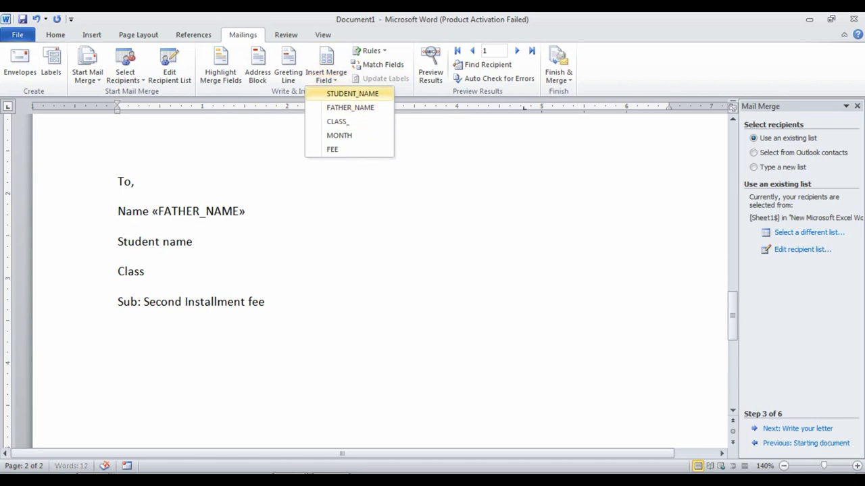
{"action": "left_click", "coordinate": [352, 93]}
{"action": "left_click", "coordinate": [145, 271]}
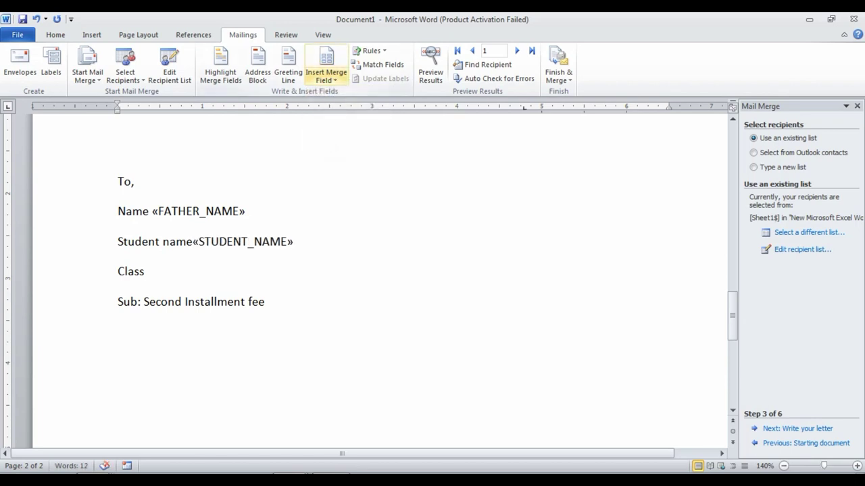
{"action": "left_click", "coordinate": [326, 75]}
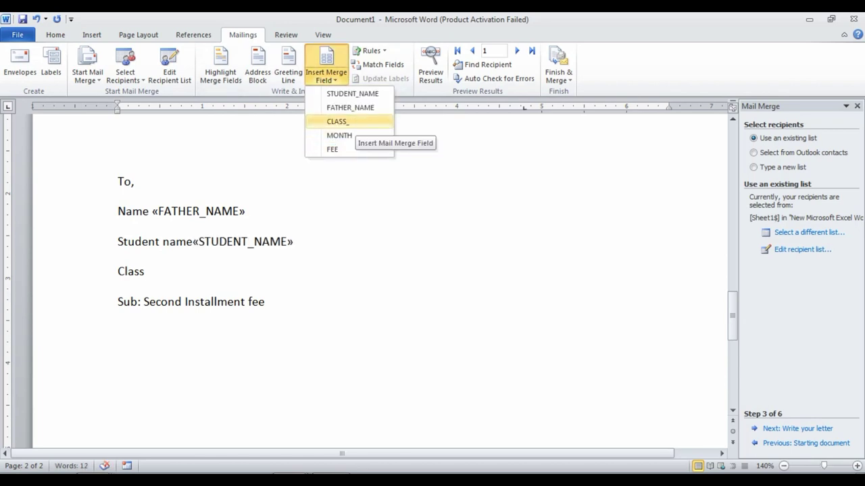
{"action": "left_click", "coordinate": [338, 122]}
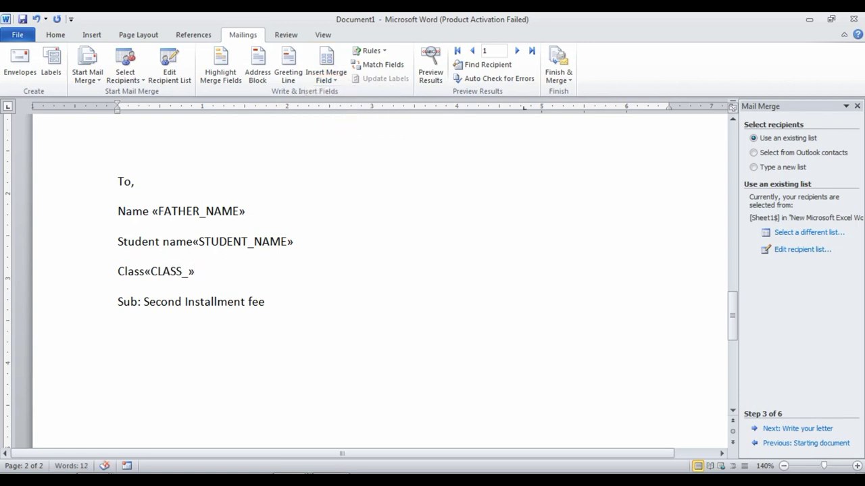
- Add new lines 'Remaining Fee «FEE»' and 'Month«MONTH»' below the class line
{"action": "key", "text": "Return"}
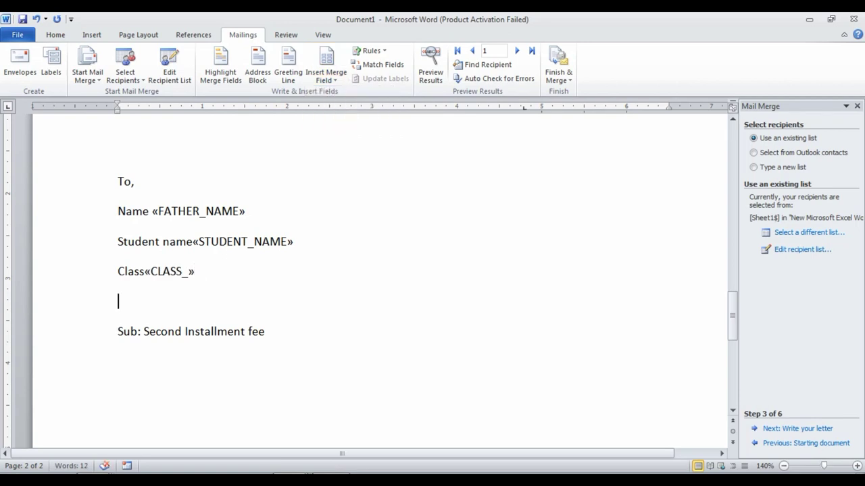
{"action": "type", "text": "R"}
{"action": "type", "text": "emaining"}
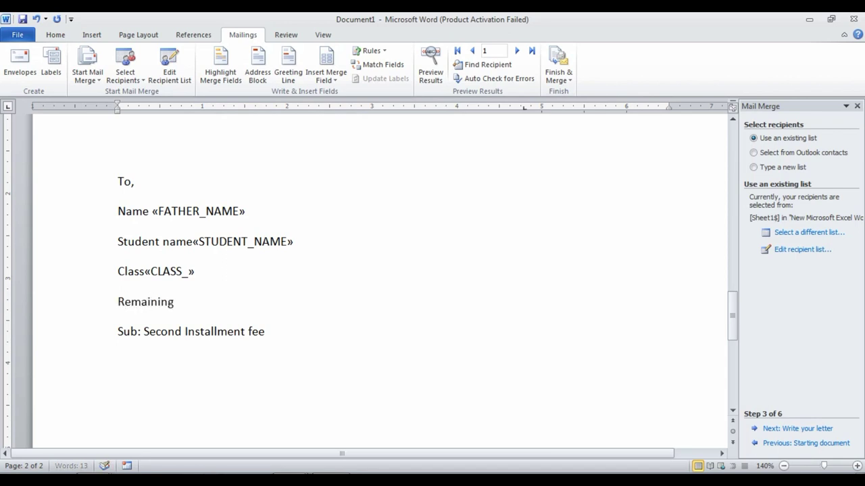
{"action": "type", "text": " Fee"}
{"action": "left_click", "coordinate": [326, 73]}
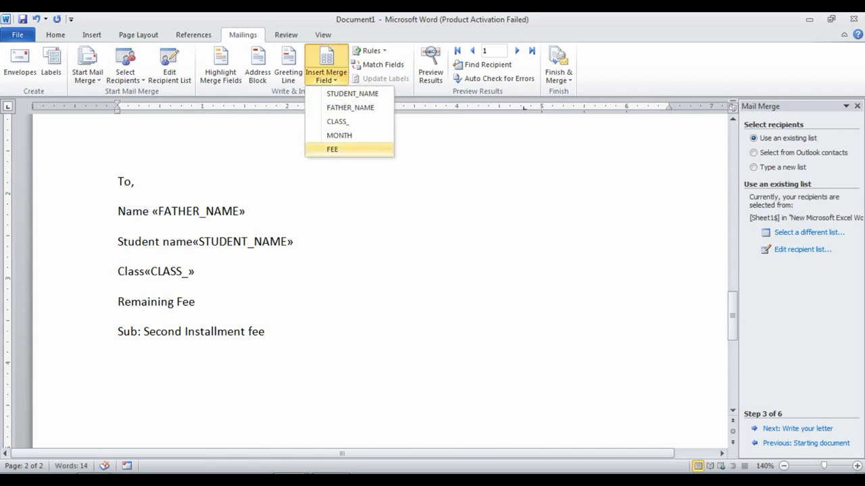
{"action": "left_click", "coordinate": [331, 150]}
{"action": "key", "text": "Return"}
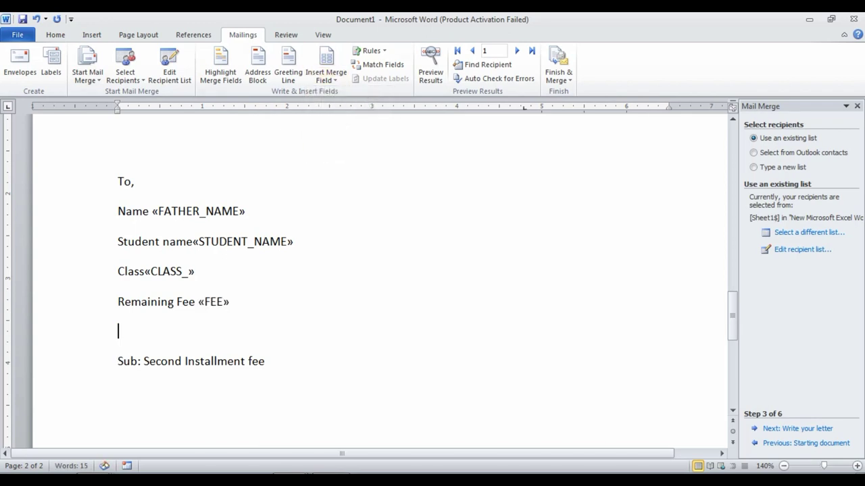
{"action": "type", "text": "Month"}
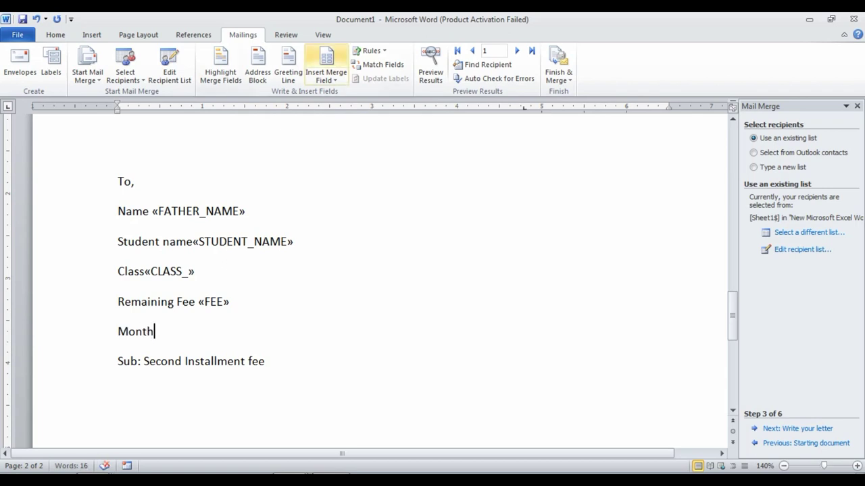
{"action": "left_click", "coordinate": [326, 60]}
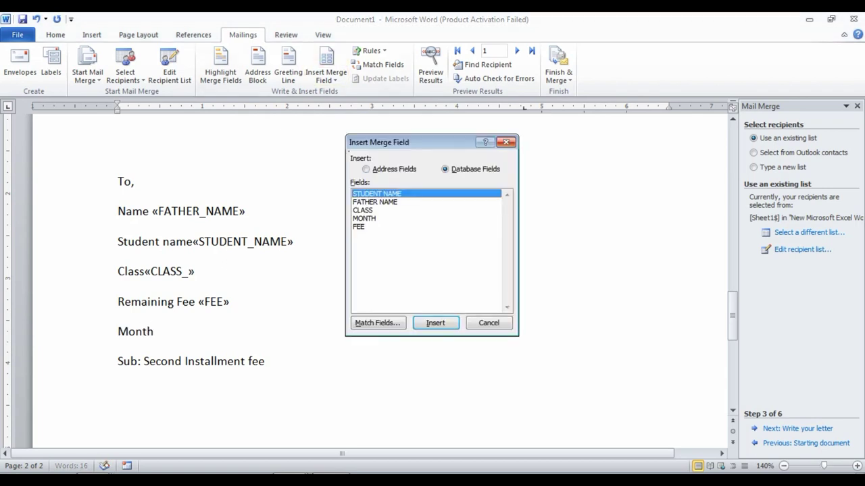
{"action": "left_click", "coordinate": [505, 142]}
{"action": "left_click", "coordinate": [327, 78]}
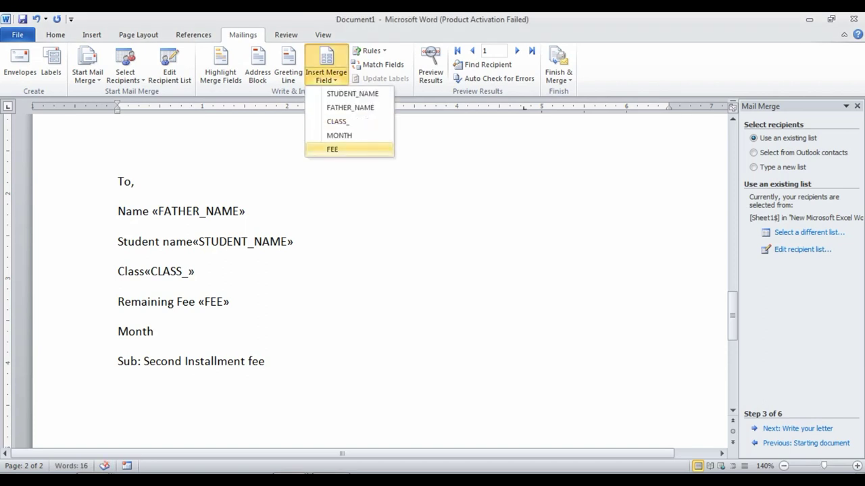
{"action": "left_click", "coordinate": [339, 135]}
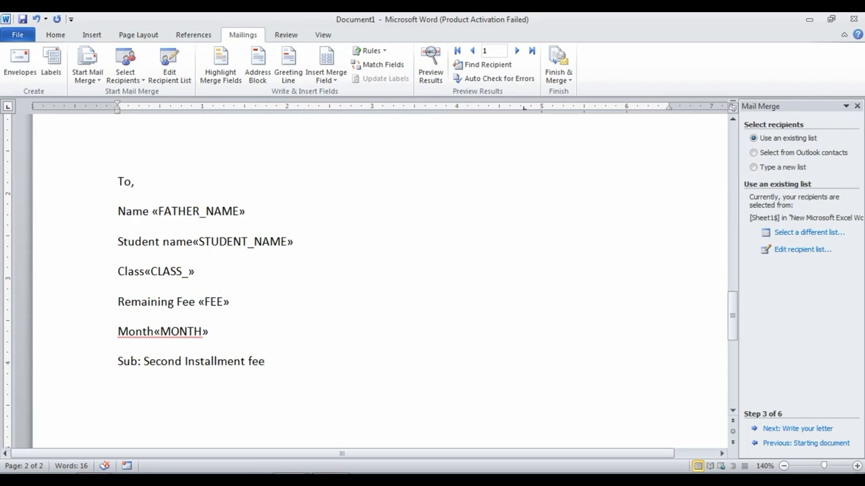
- Preview the letter showing 2ND, 1500 and SEP, then open the Finish & Merge dropdown
{"action": "left_click", "coordinate": [431, 63]}
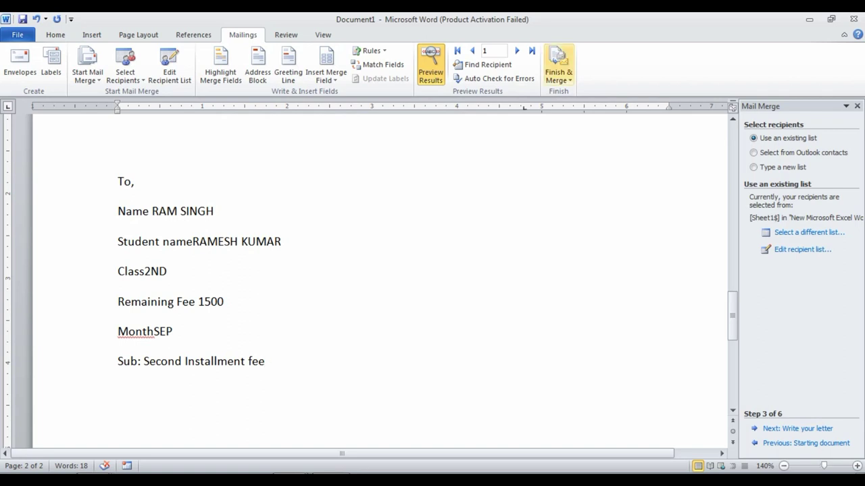
{"action": "left_click", "coordinate": [558, 71]}
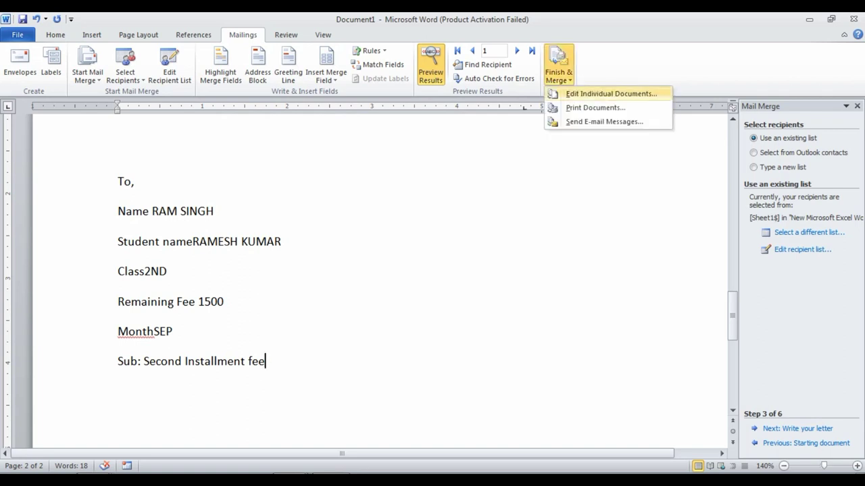